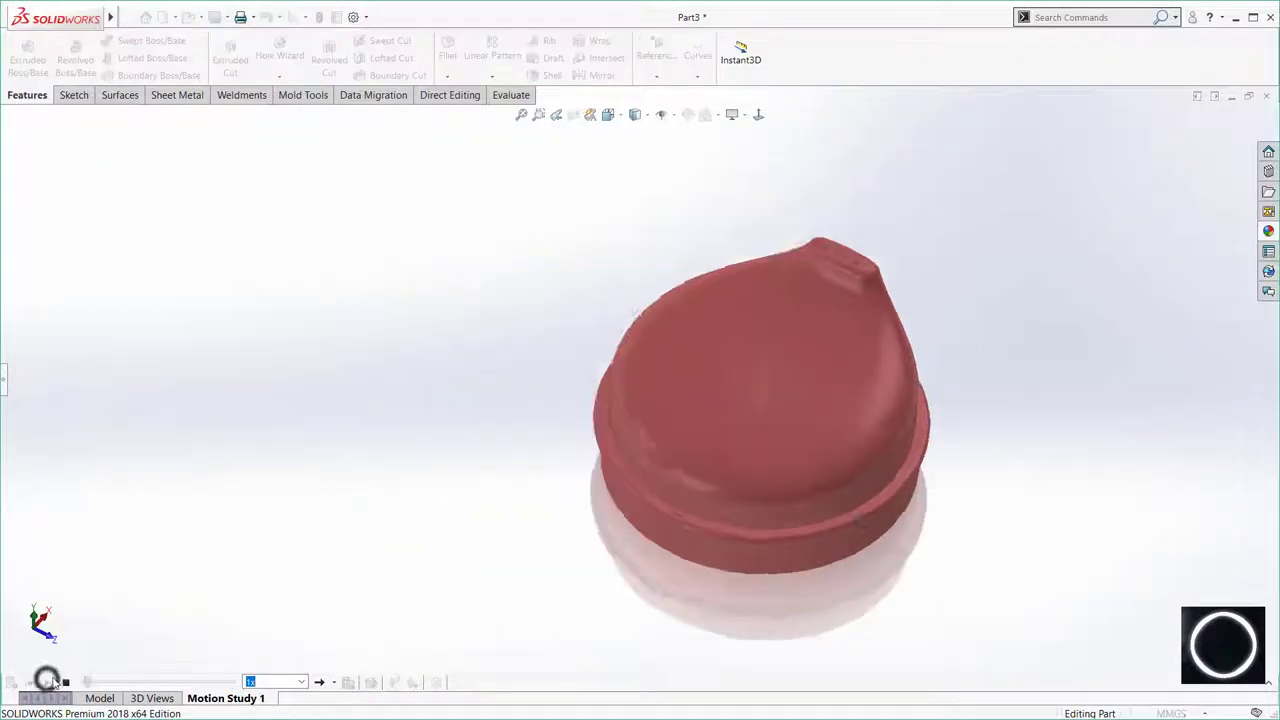
Create a new part and begin a revolve sketch on the Front Plane.
{"action": "left_click", "coordinate": [47, 681]}
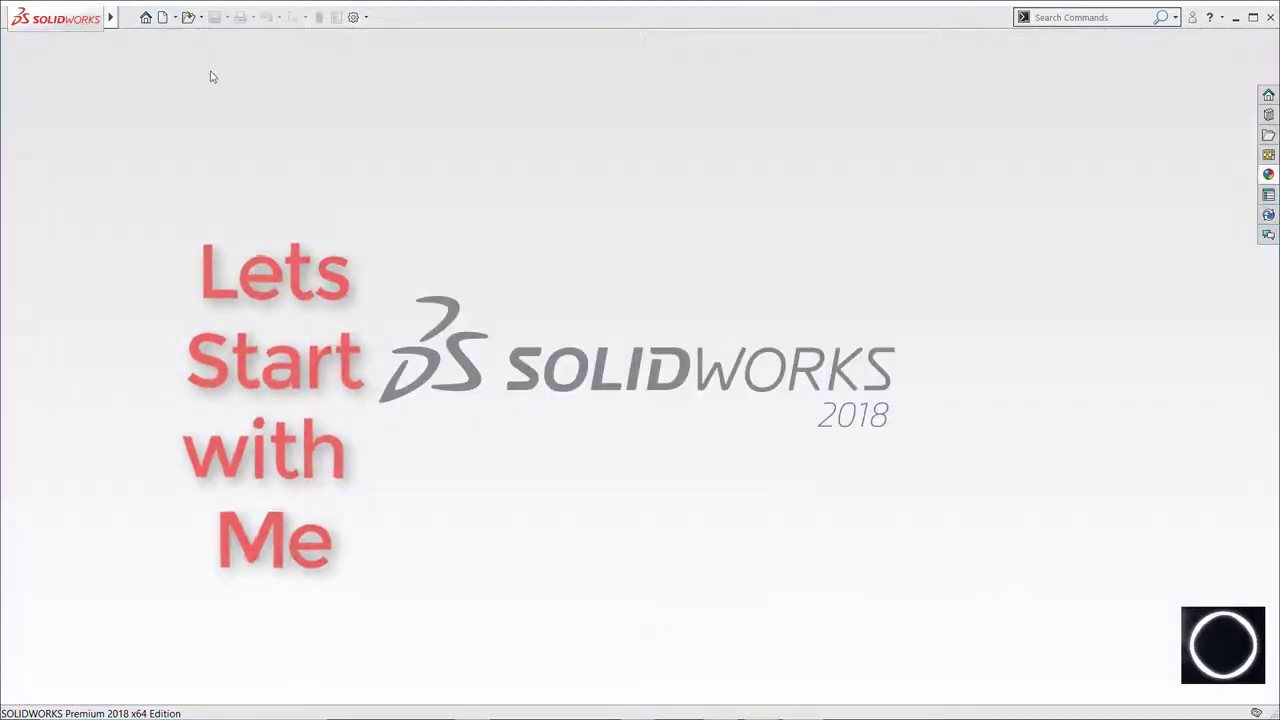
{"action": "left_click", "coordinate": [167, 17]}
{"action": "double_click", "coordinate": [572, 306]}
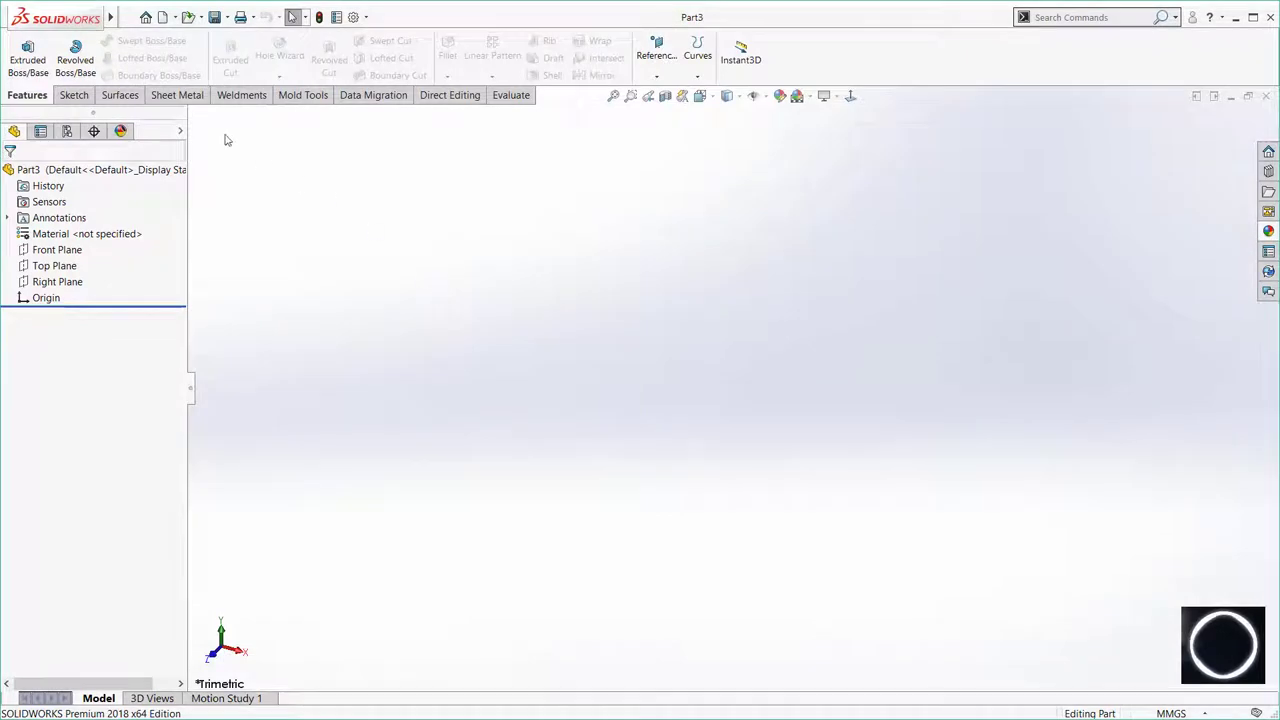
{"action": "left_click", "coordinate": [75, 47]}
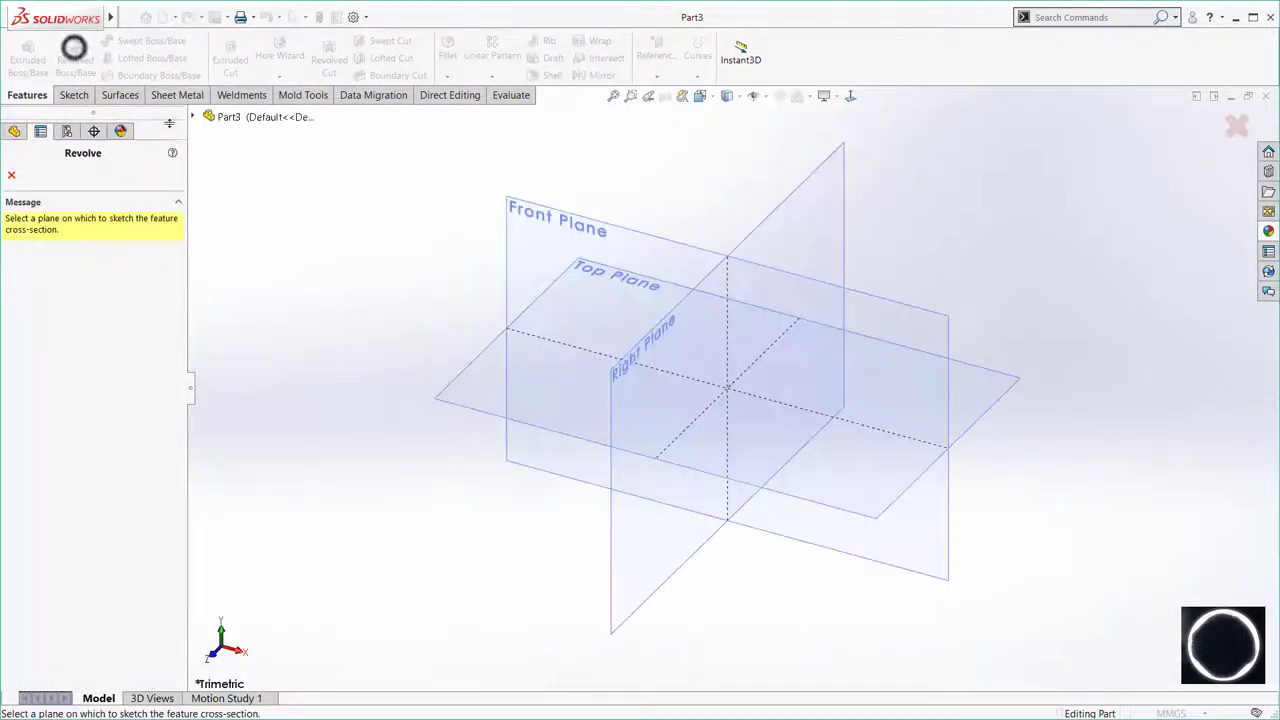
{"action": "left_click", "coordinate": [533, 224]}
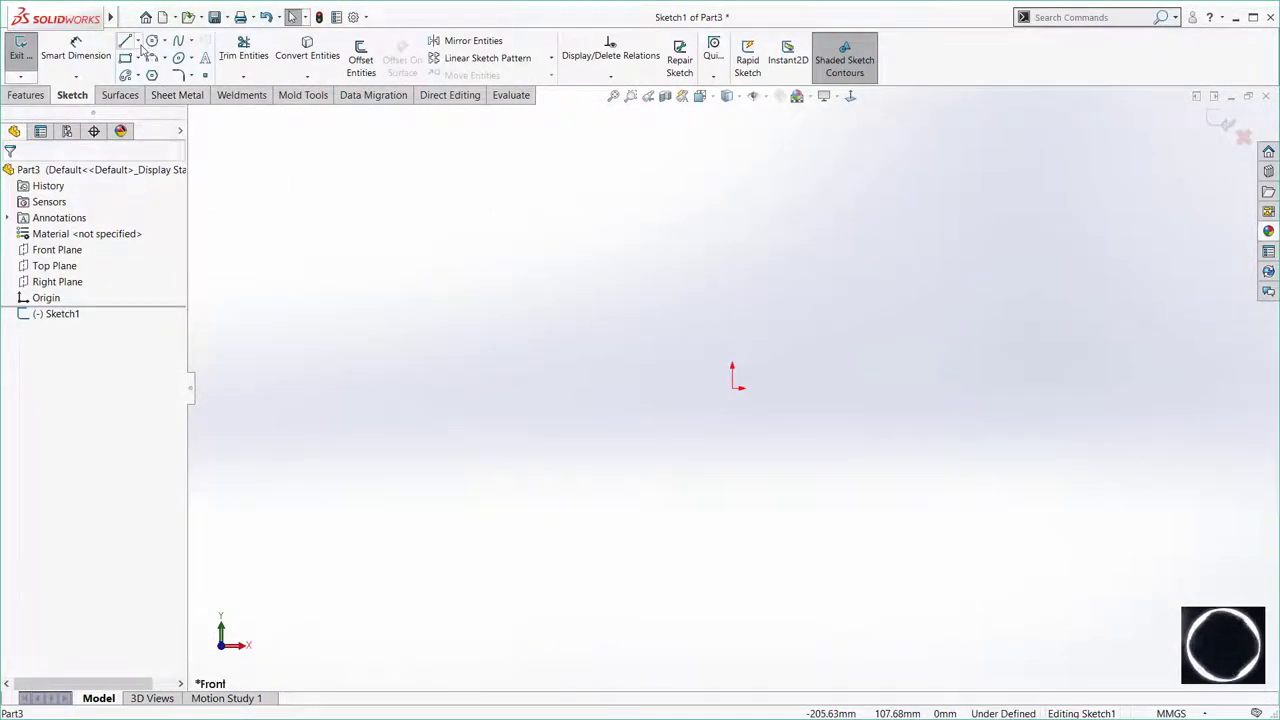
Draw a vertical centerline through the origin.
{"action": "left_click", "coordinate": [138, 41]}
{"action": "left_click", "coordinate": [150, 69]}
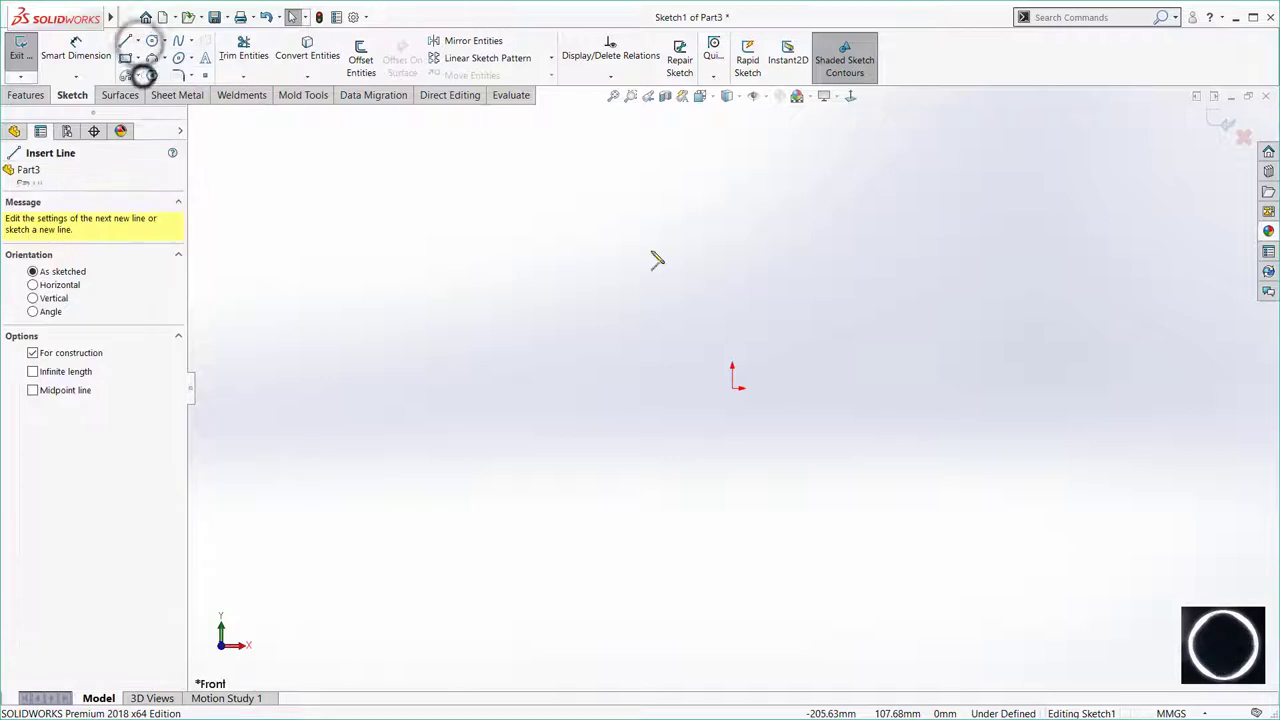
{"action": "left_click", "coordinate": [732, 184]}
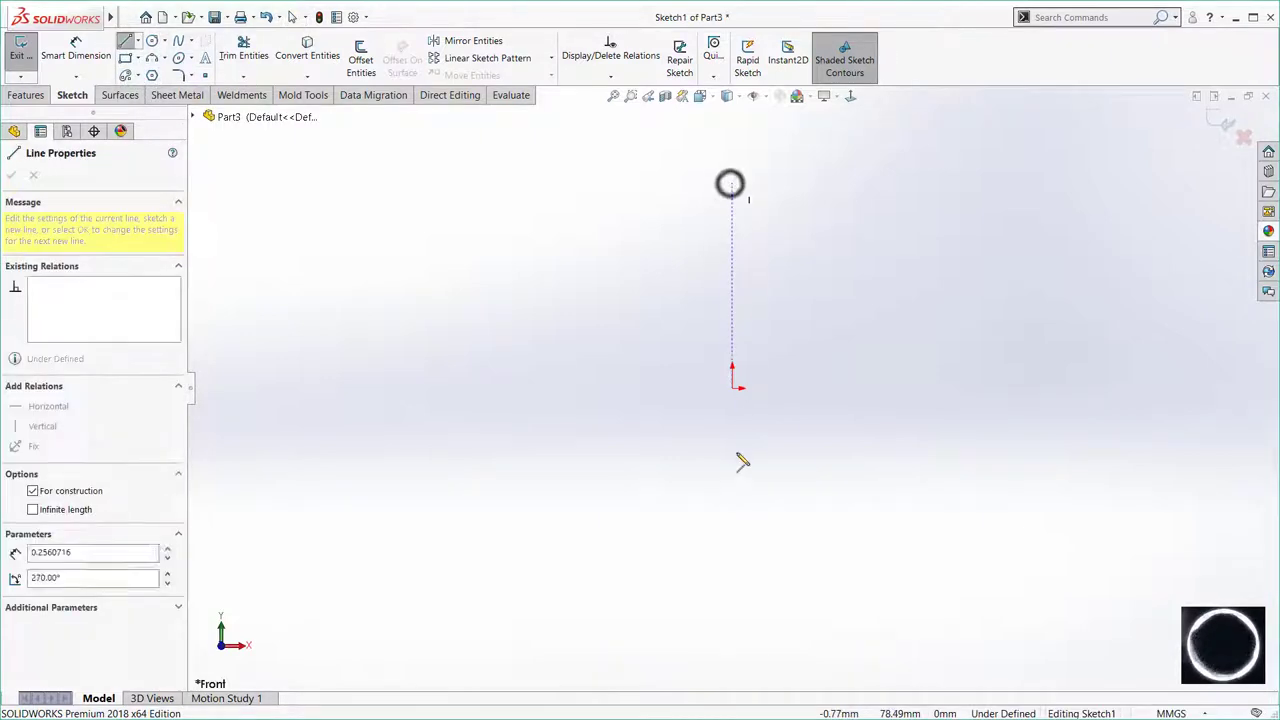
{"action": "left_click", "coordinate": [732, 513]}
{"action": "right_click", "coordinate": [790, 401]}
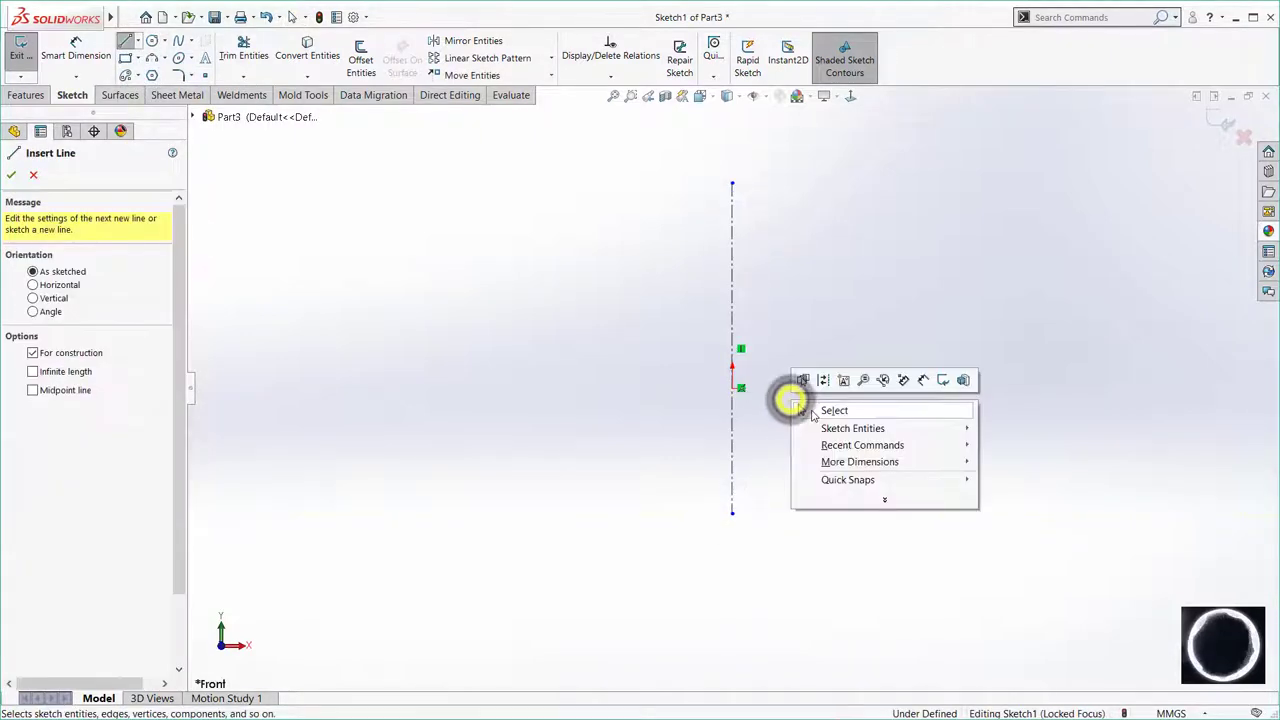
{"action": "left_click", "coordinate": [811, 409]}
Draw a closed stepped profile starting at the origin beside the centerline.
{"action": "key", "text": "l"}
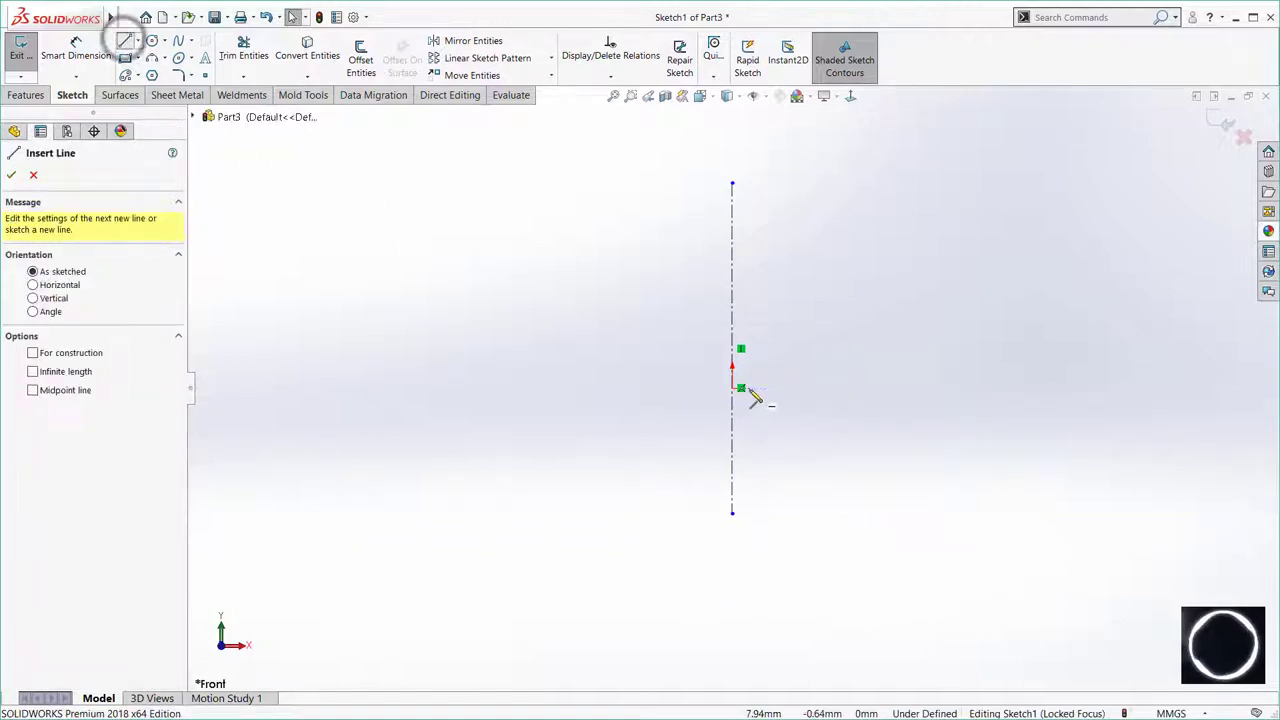
{"action": "left_click", "coordinate": [740, 389]}
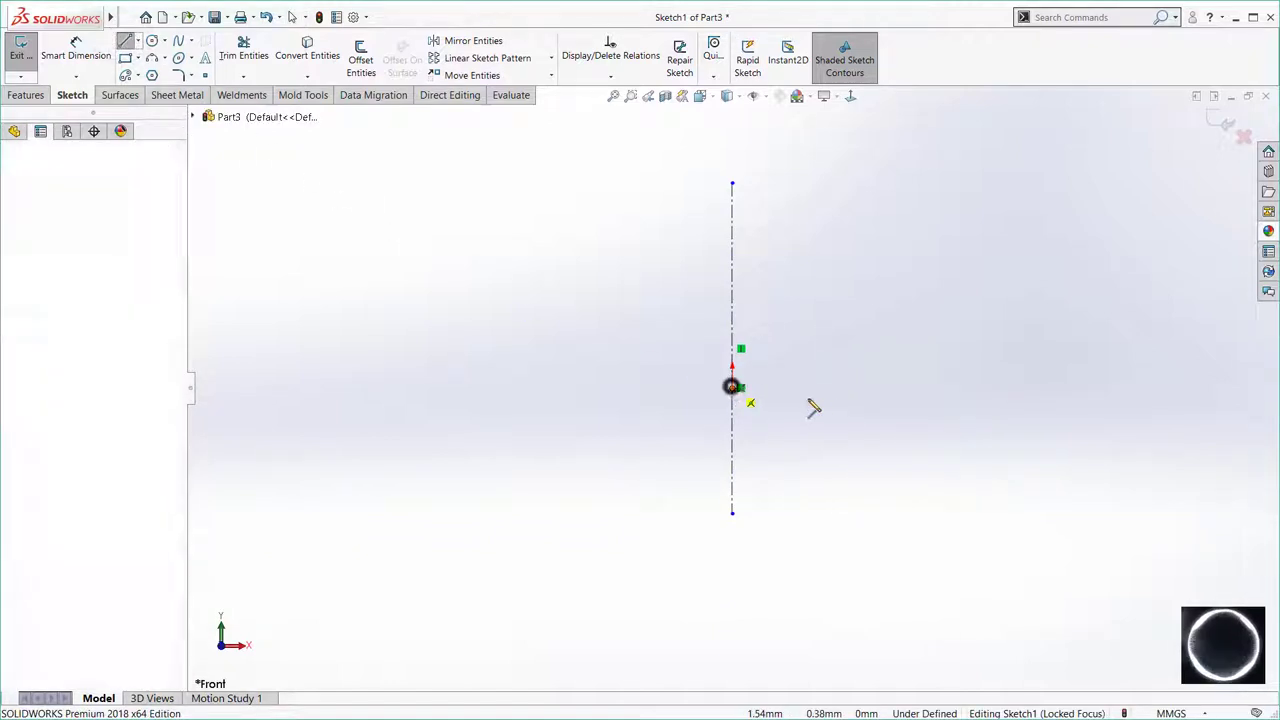
{"action": "left_click", "coordinate": [903, 389]}
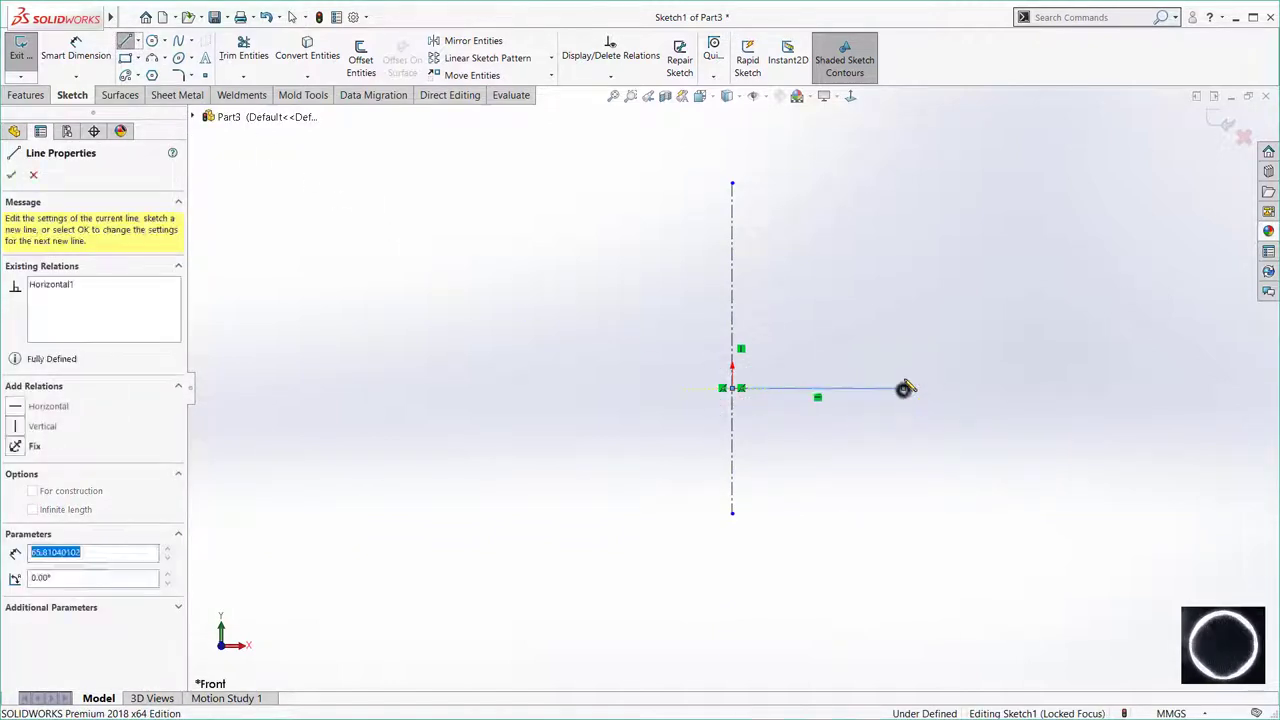
{"action": "left_click", "coordinate": [880, 341]}
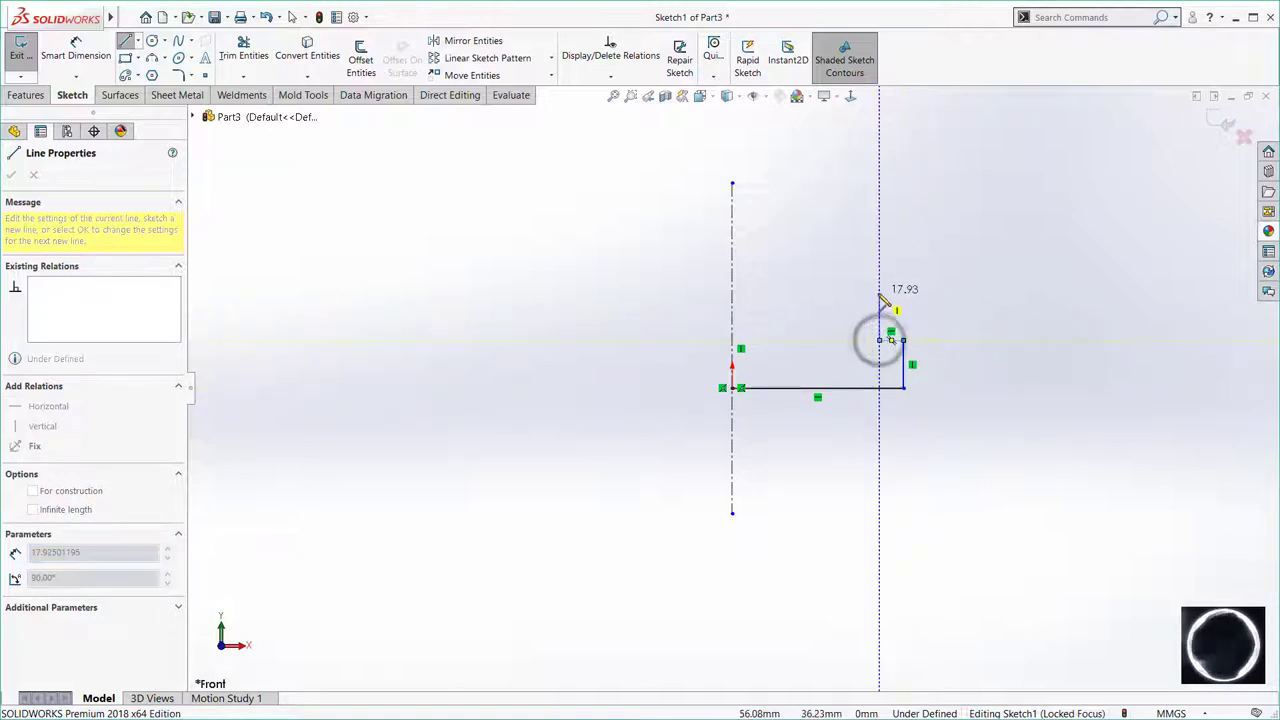
{"action": "left_click", "coordinate": [878, 293]}
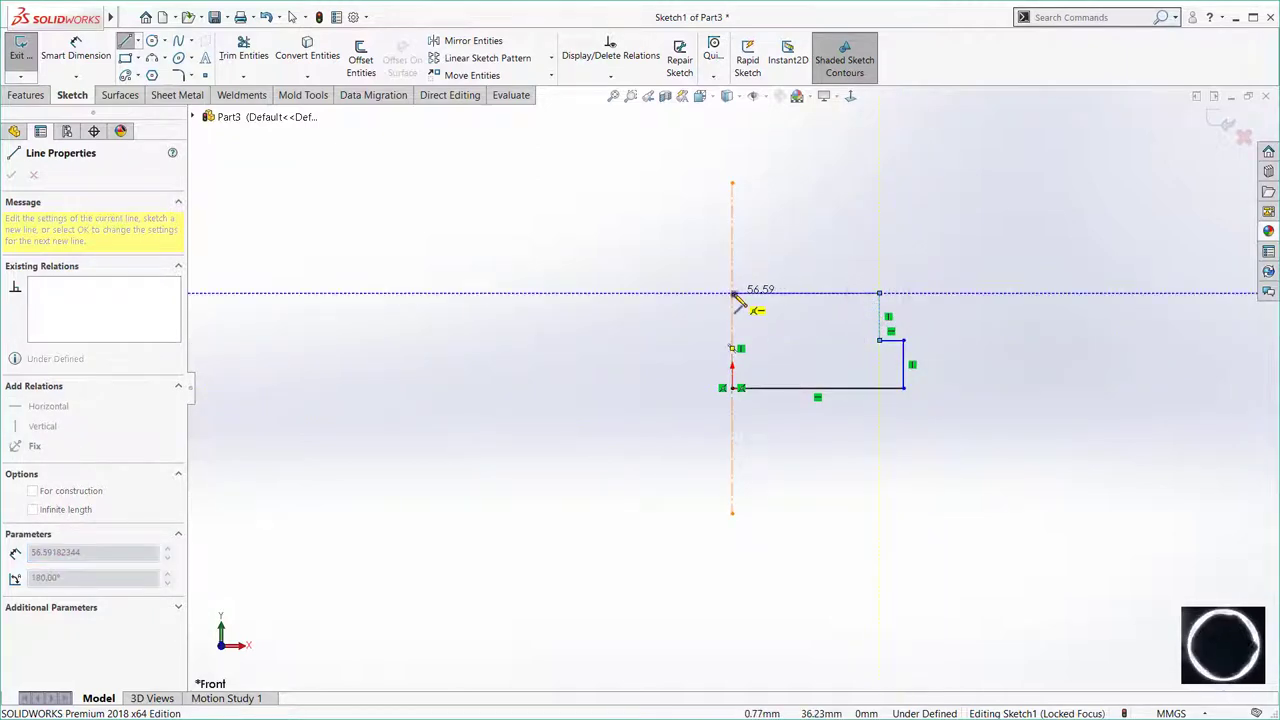
{"action": "left_click", "coordinate": [734, 293]}
{"action": "left_click", "coordinate": [733, 388]}
{"action": "right_click", "coordinate": [617, 343]}
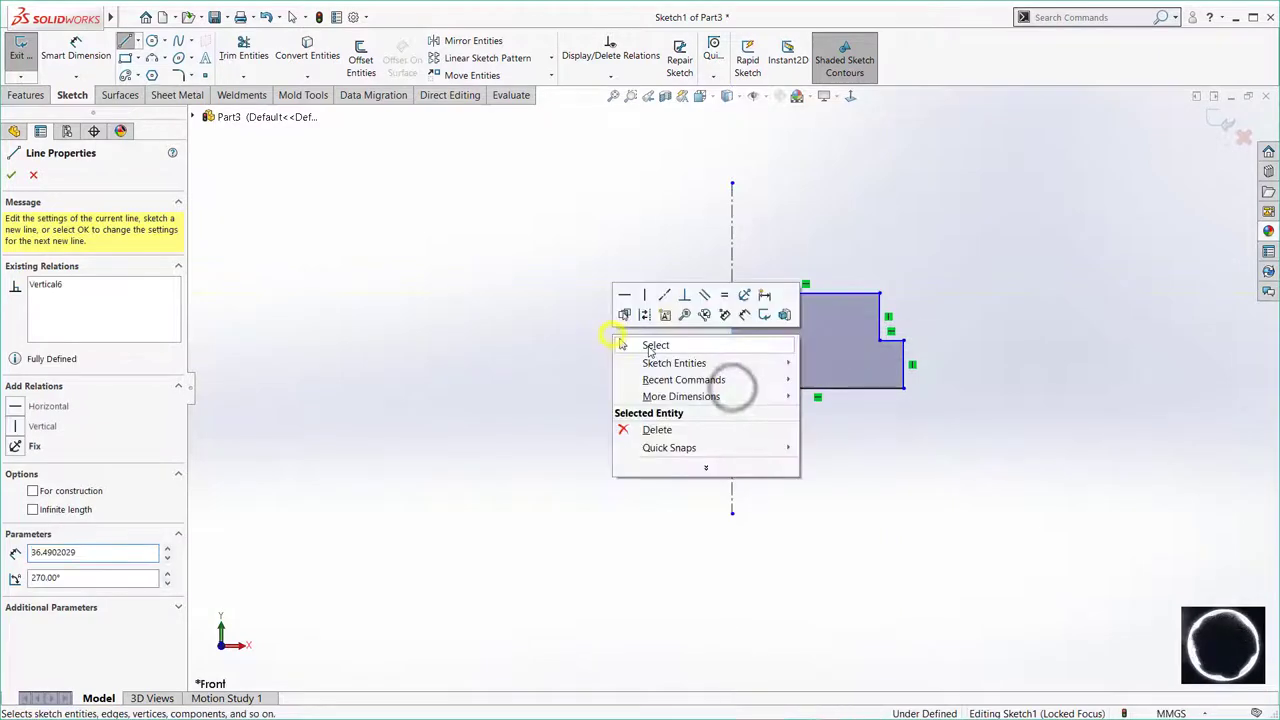
{"action": "left_click", "coordinate": [655, 345]}
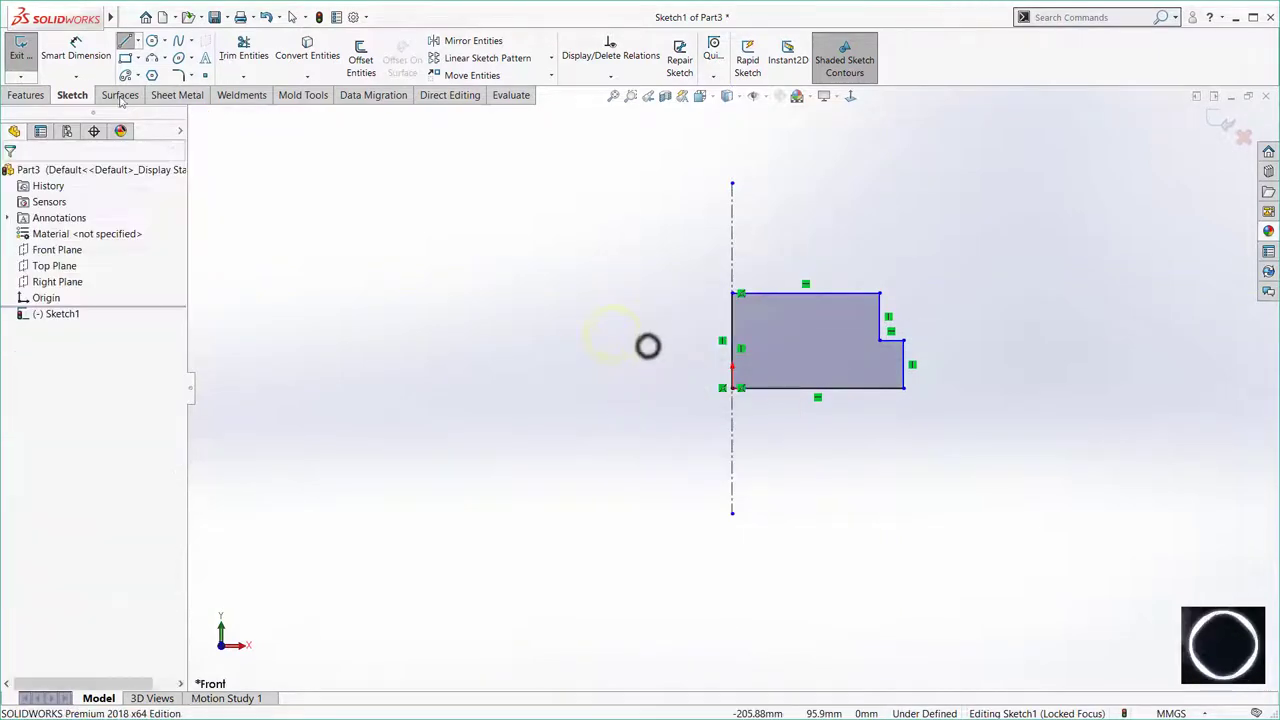
Dimension the profile's outer diameter to 72 and its top diameter to 70.
{"action": "left_click", "coordinate": [903, 374]}
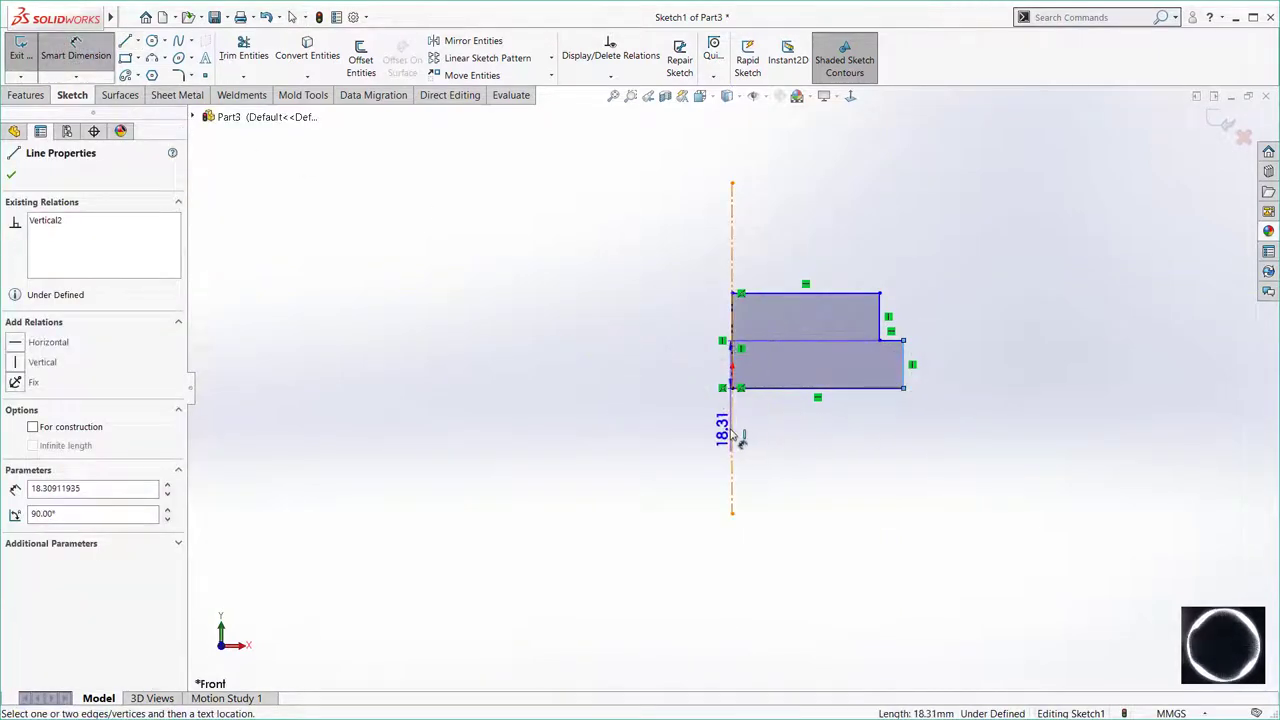
{"action": "left_click", "coordinate": [733, 437]}
{"action": "left_click", "coordinate": [686, 450]}
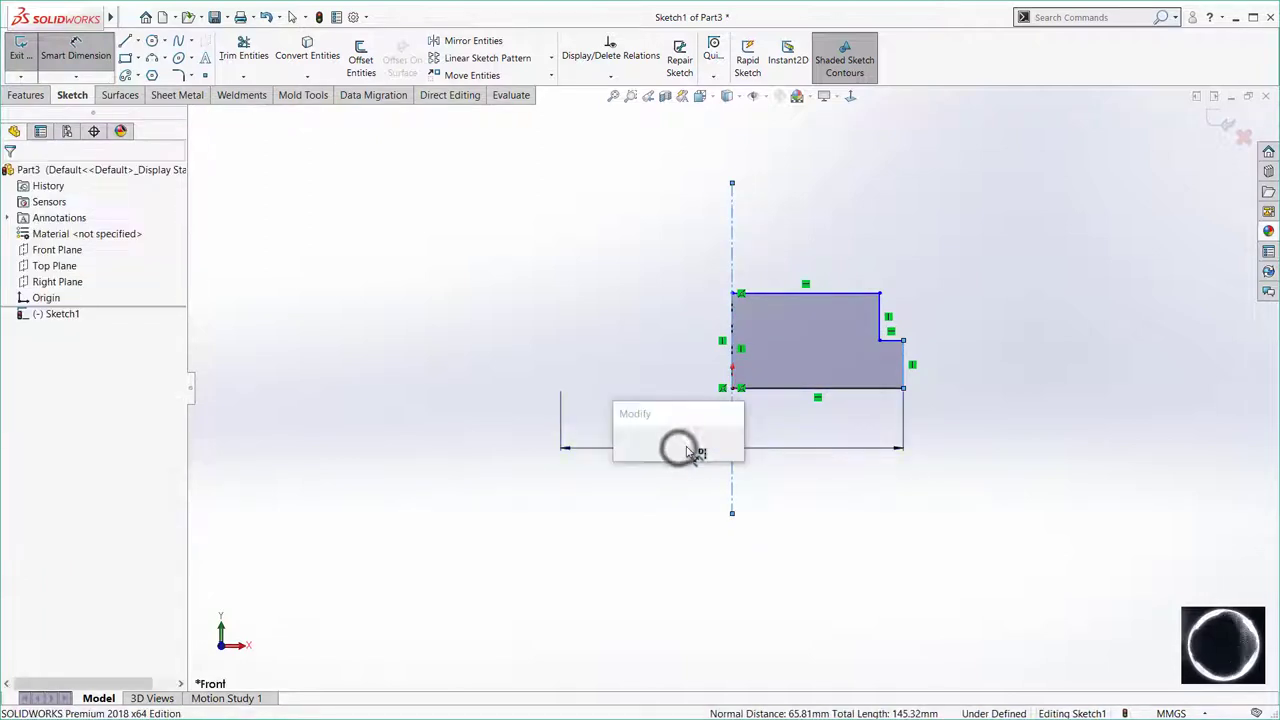
{"action": "type", "text": "72"}
{"action": "key", "text": "Return"}
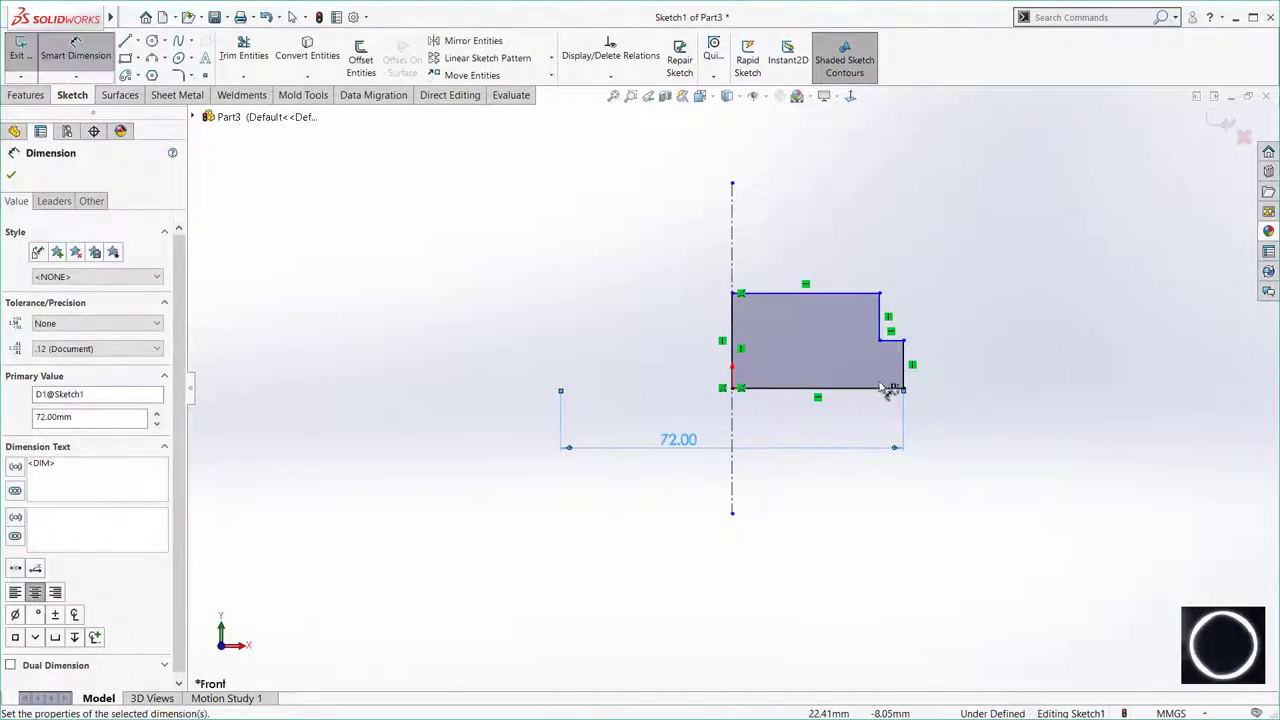
{"action": "left_click", "coordinate": [752, 293]}
{"action": "left_click", "coordinate": [662, 231]}
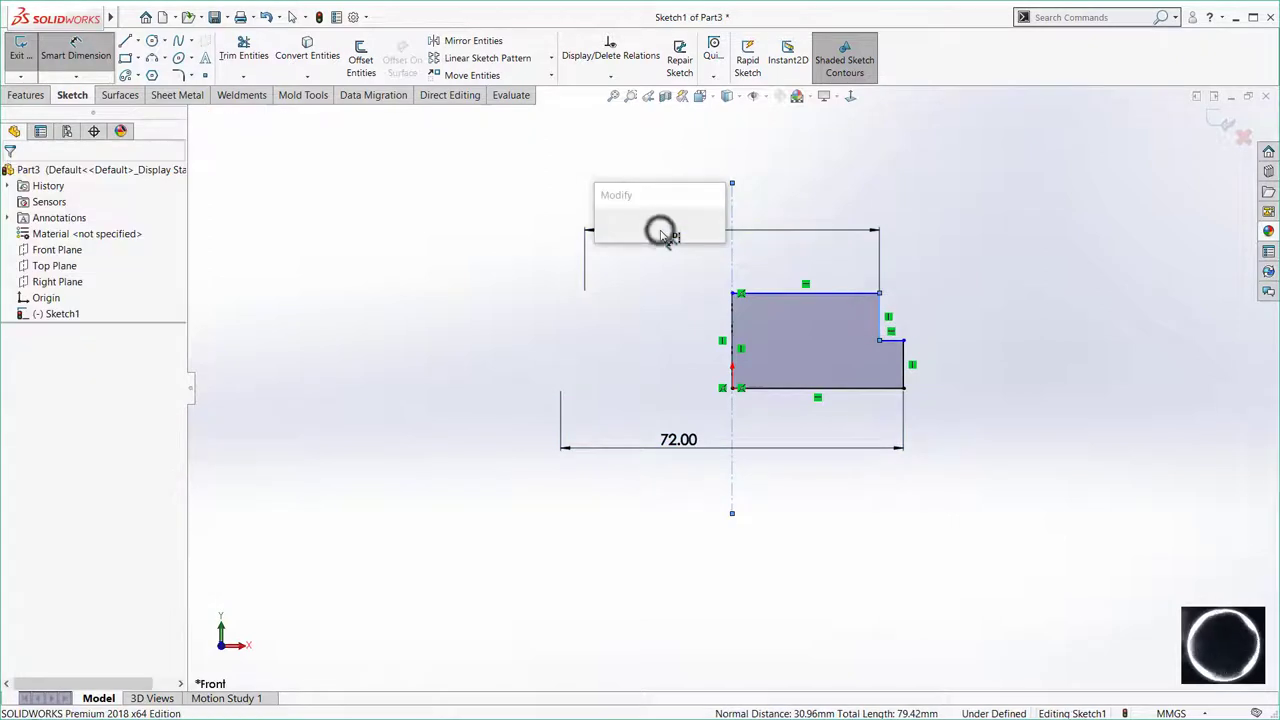
{"action": "type", "text": "70"}
{"action": "key", "text": "Return"}
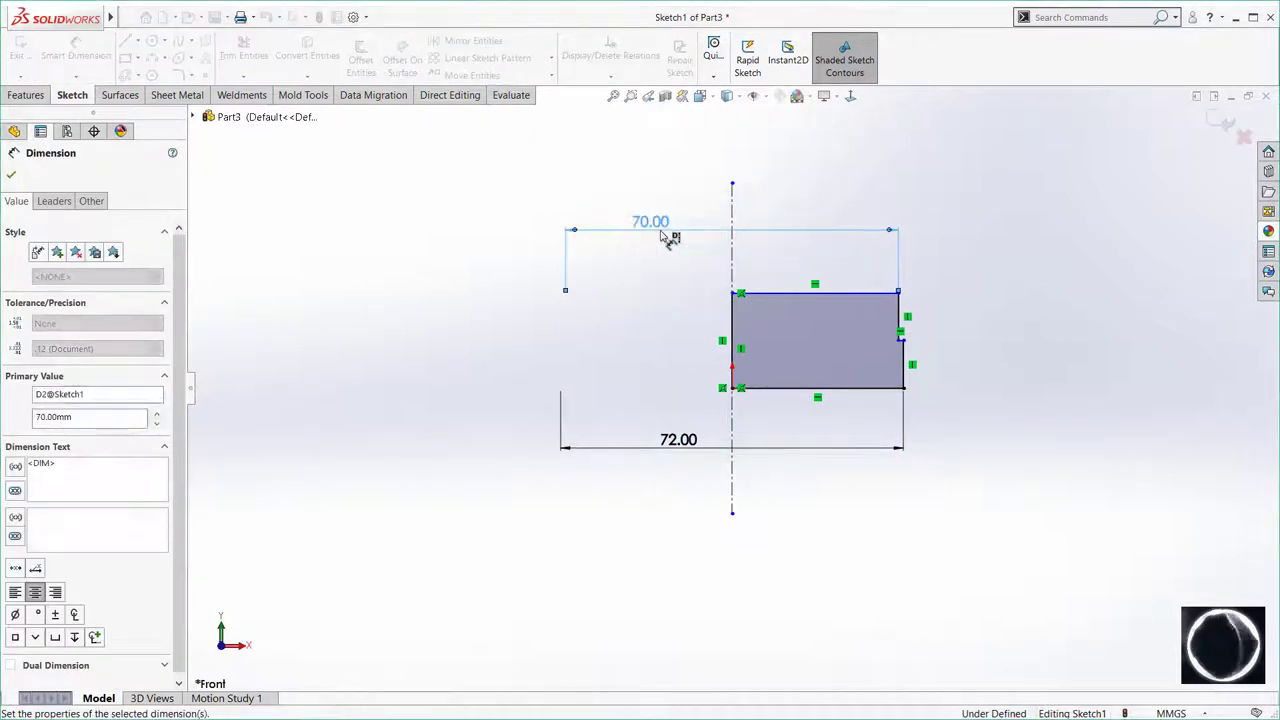
{"action": "left_click", "coordinate": [1039, 354]}
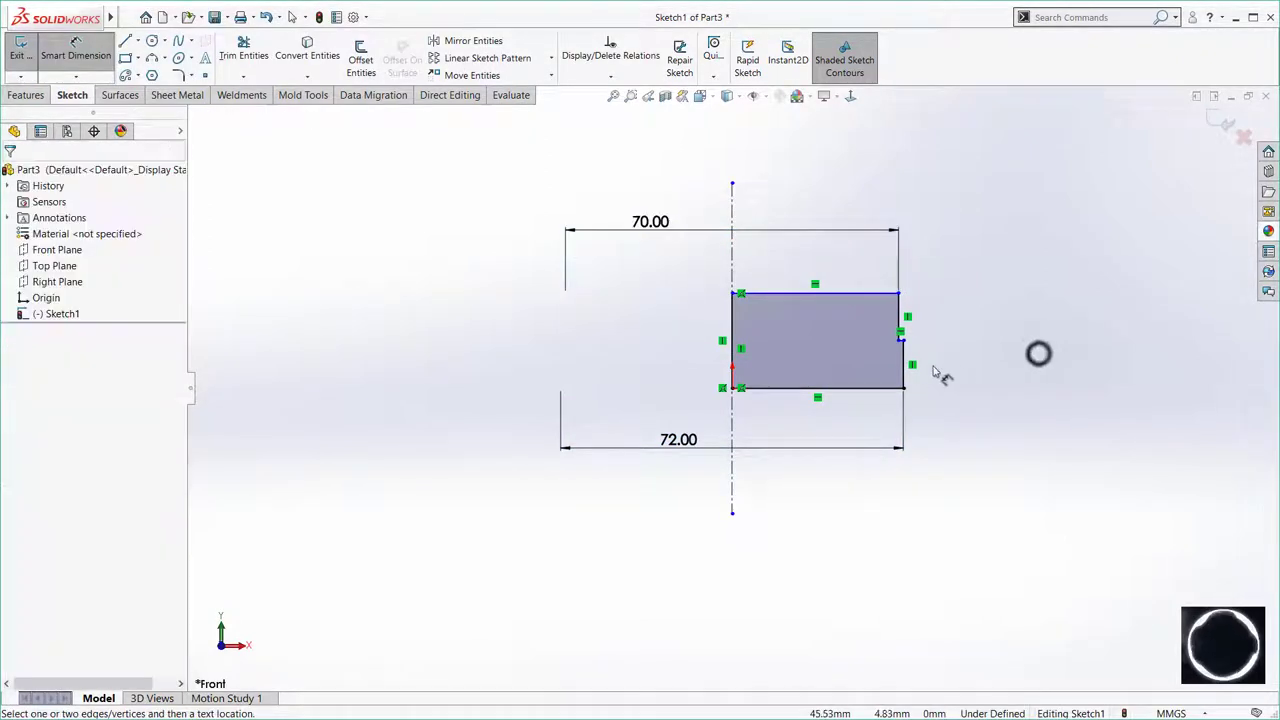
Dimension the lower step height to 12.5 and the overall height to 25.
{"action": "left_click", "coordinate": [904, 372]}
{"action": "left_click", "coordinate": [971, 366]}
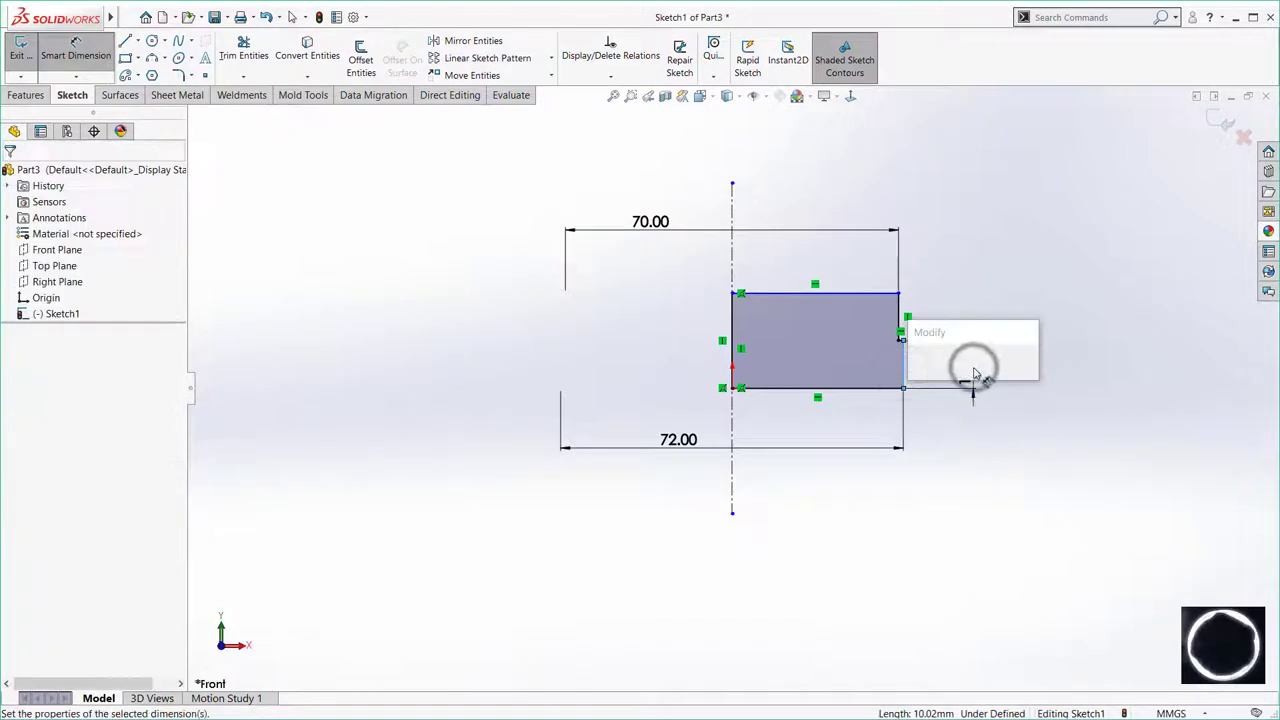
{"action": "type", "text": "12.5"}
{"action": "key", "text": "Return"}
{"action": "left_click", "coordinate": [993, 480]}
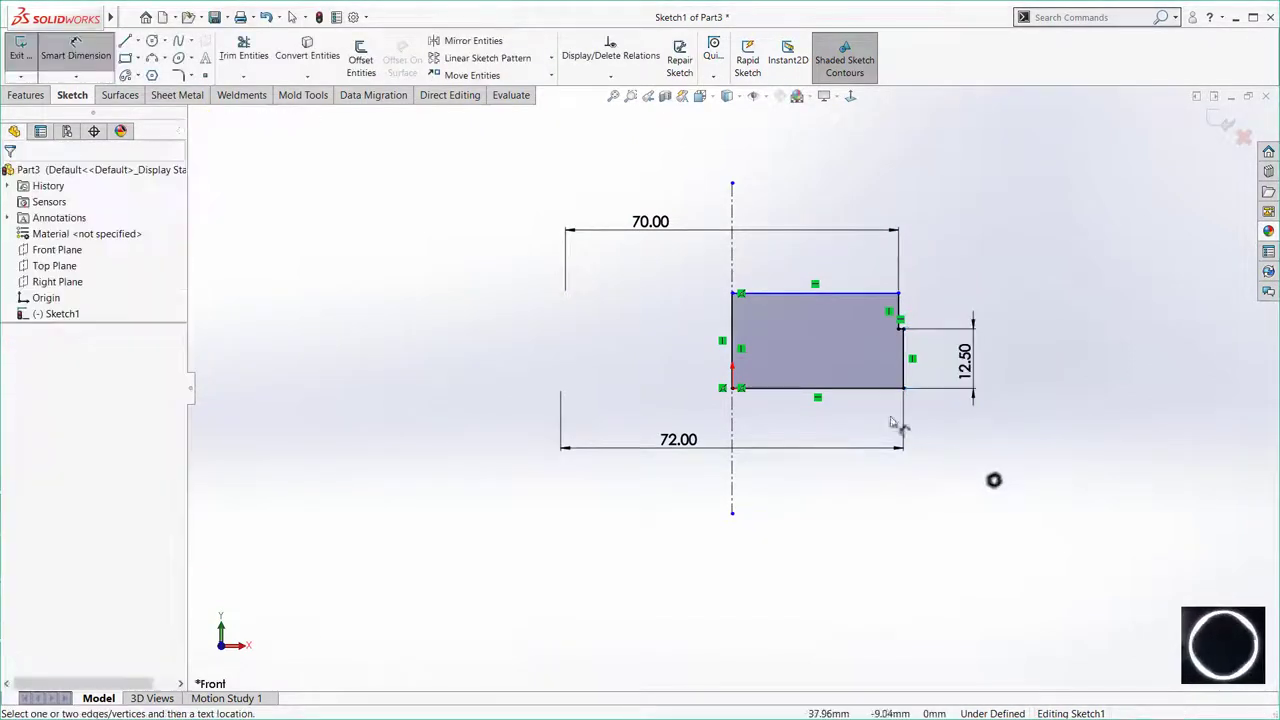
{"action": "left_click", "coordinate": [863, 389]}
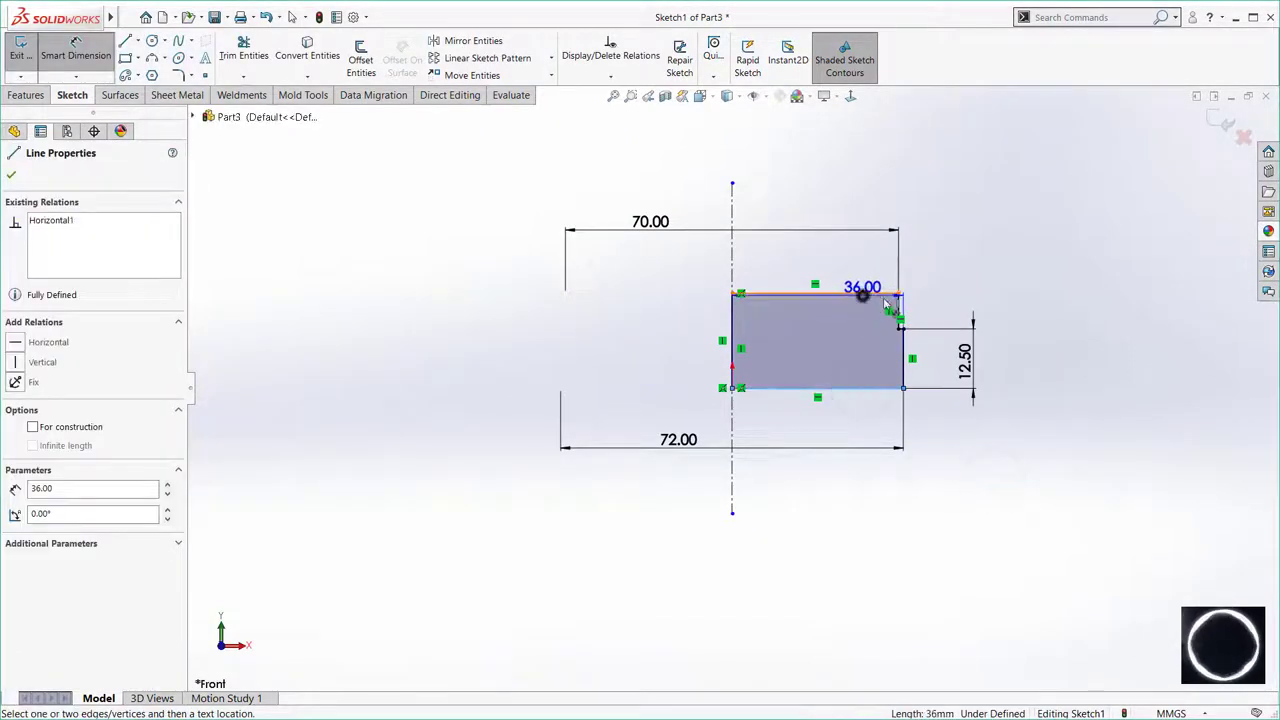
{"action": "left_click", "coordinate": [1072, 345]}
{"action": "type", "text": "25"}
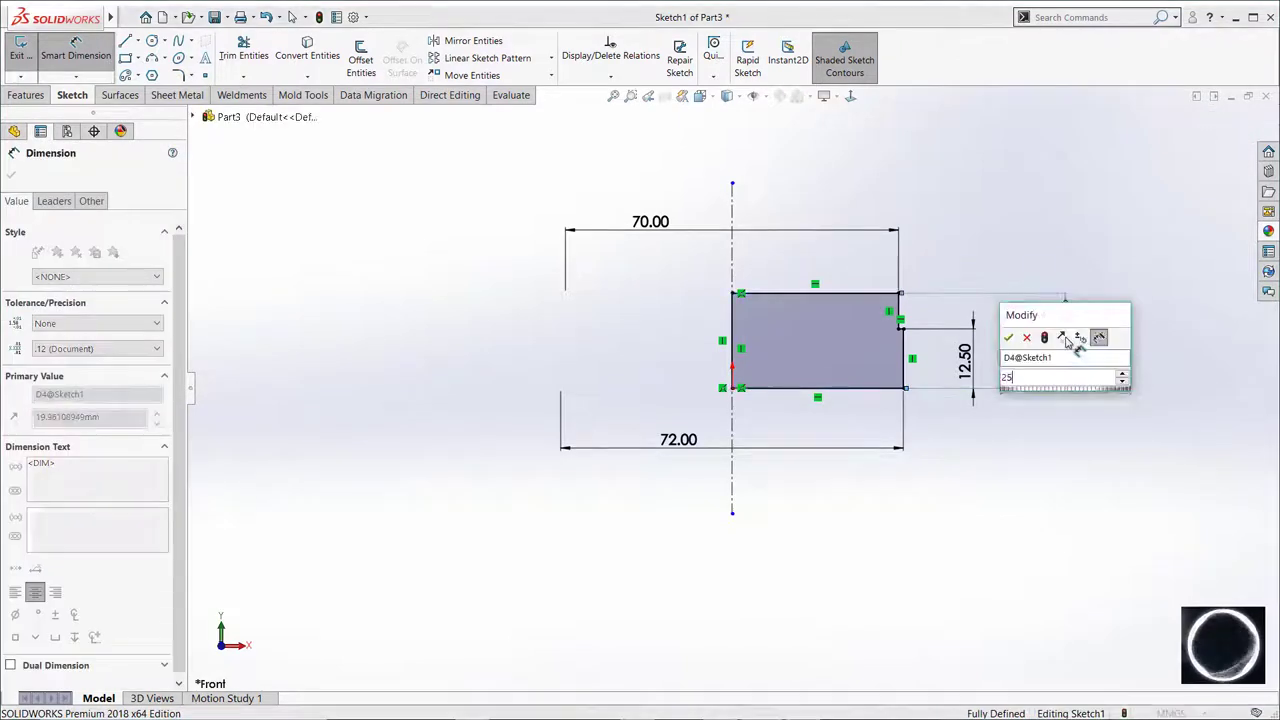
{"action": "key", "text": "Return"}
{"action": "left_click", "coordinate": [1027, 198]}
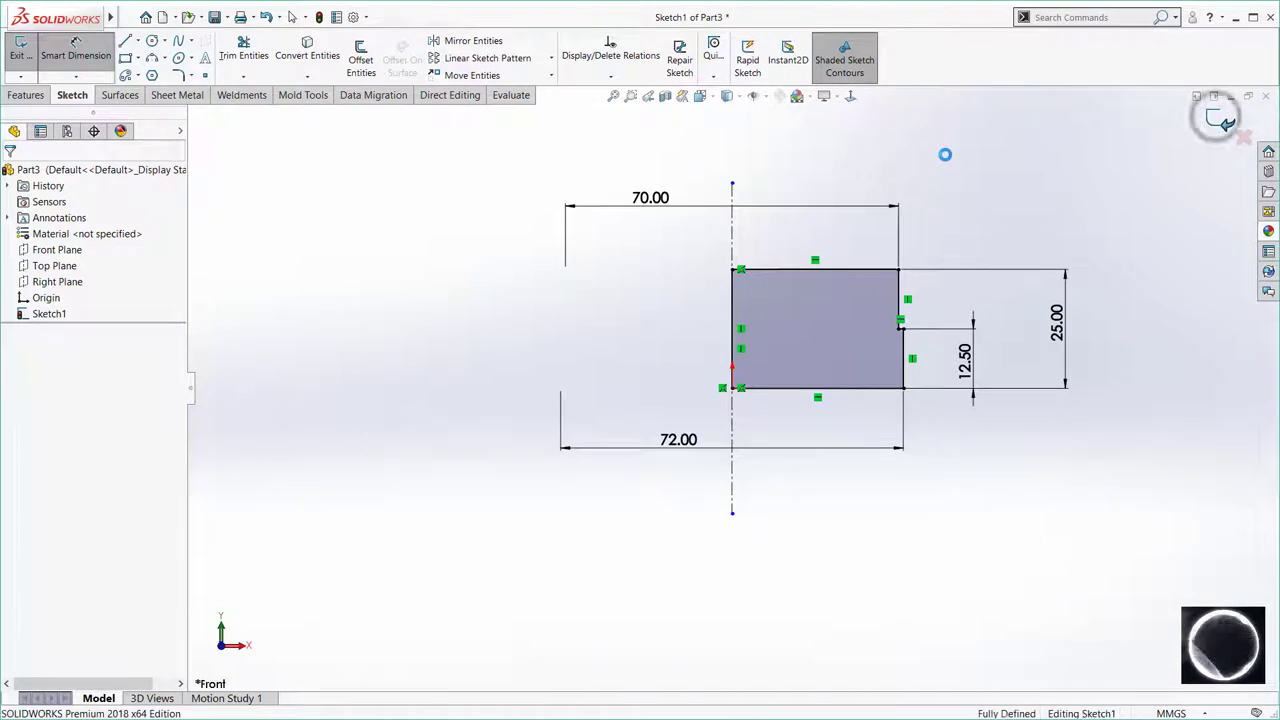
Revolve the profile a full 360° into a solid, then start a sketch on the Front Plane.
{"action": "key", "text": "r"}
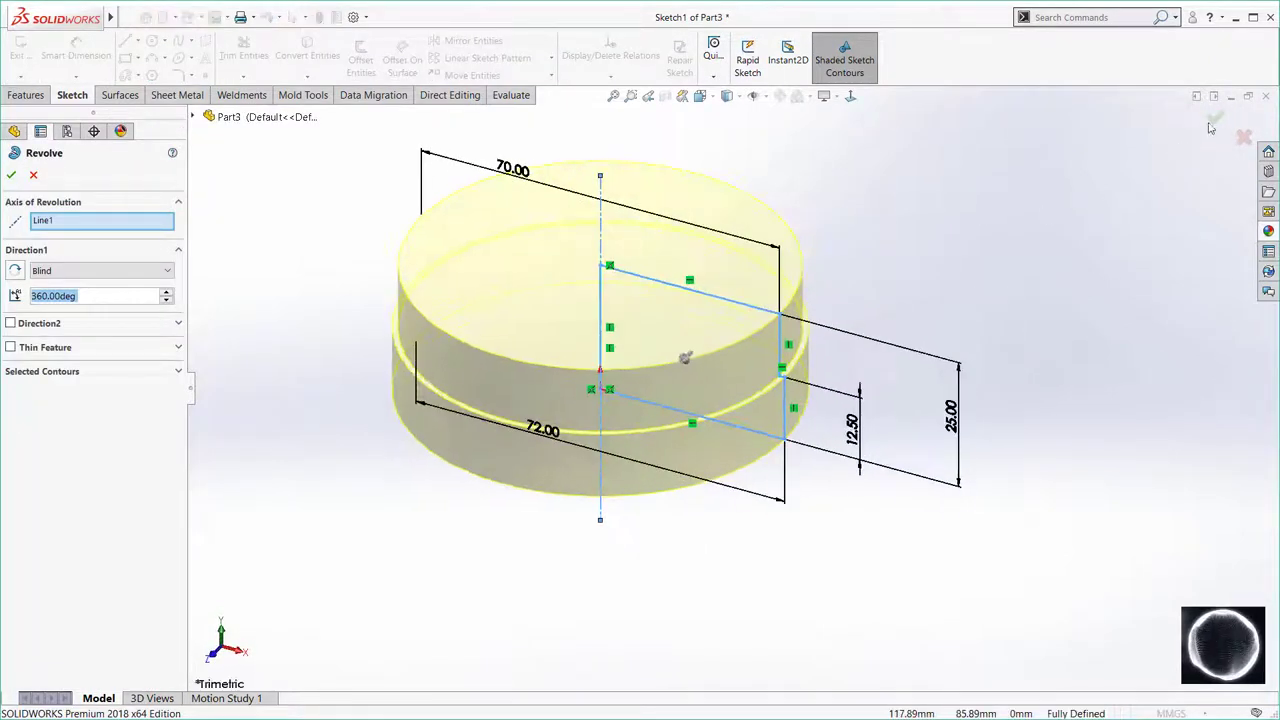
{"action": "left_click", "coordinate": [1211, 121]}
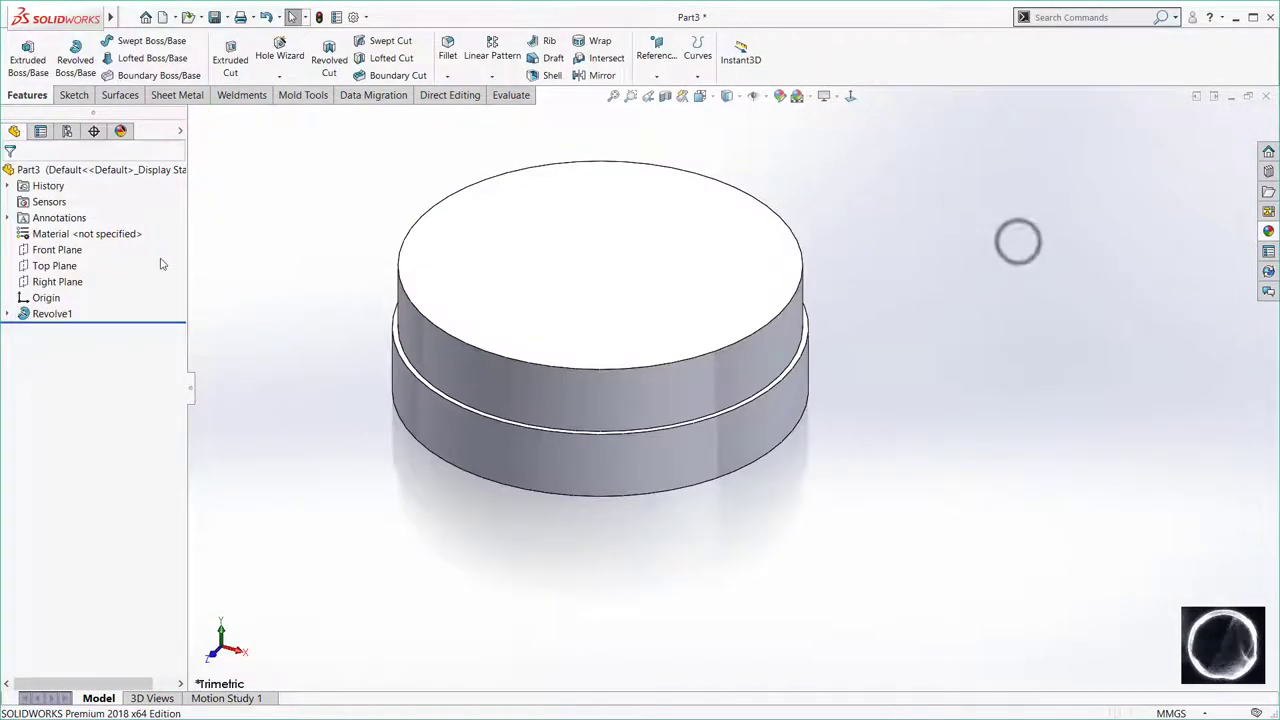
{"action": "left_click", "coordinate": [57, 250]}
{"action": "left_click", "coordinate": [77, 234]}
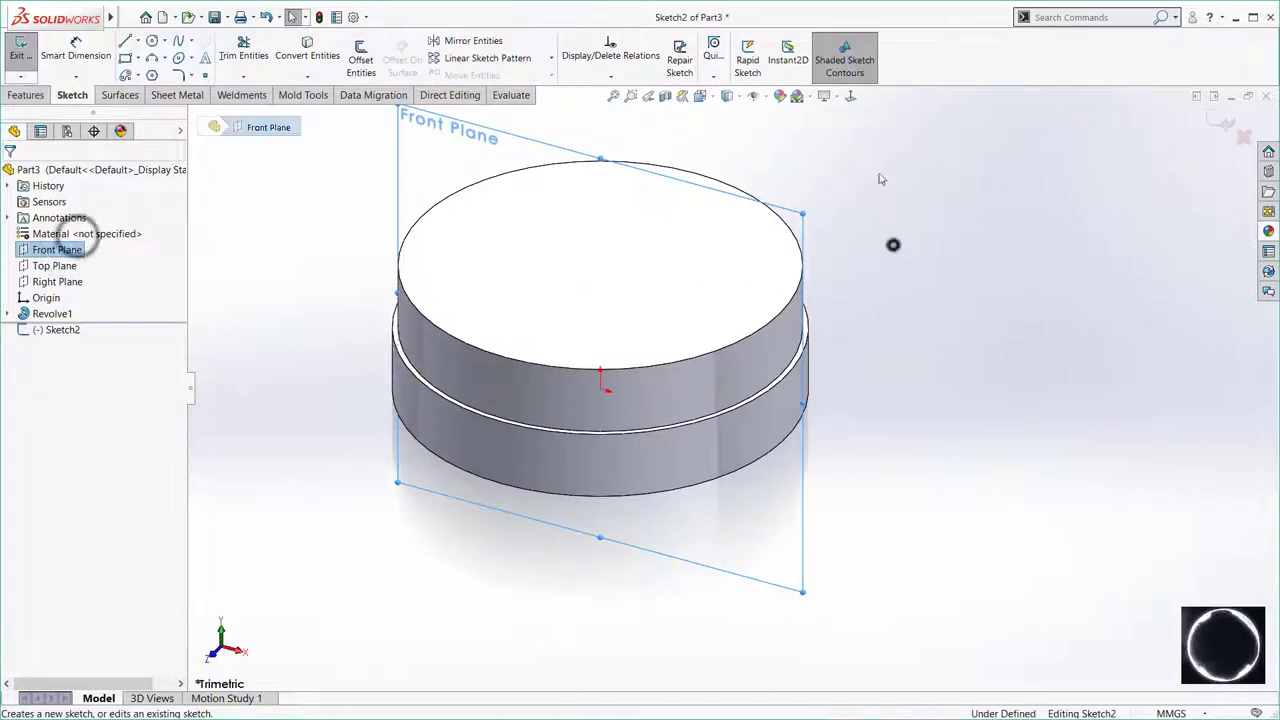
View the Front Plane face-on and draw a slanted line from the top-right corner to the left edge.
{"action": "left_click", "coordinate": [891, 243]}
{"action": "left_click", "coordinate": [851, 96]}
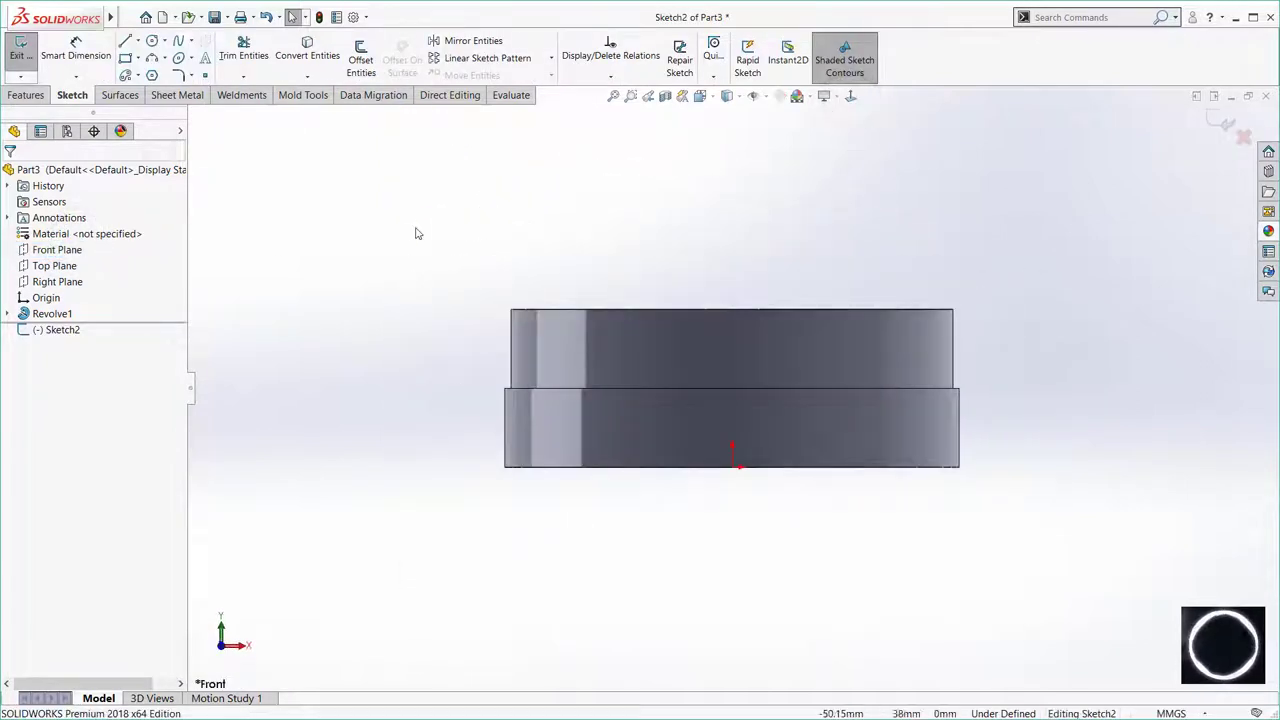
{"action": "left_click", "coordinate": [124, 43]}
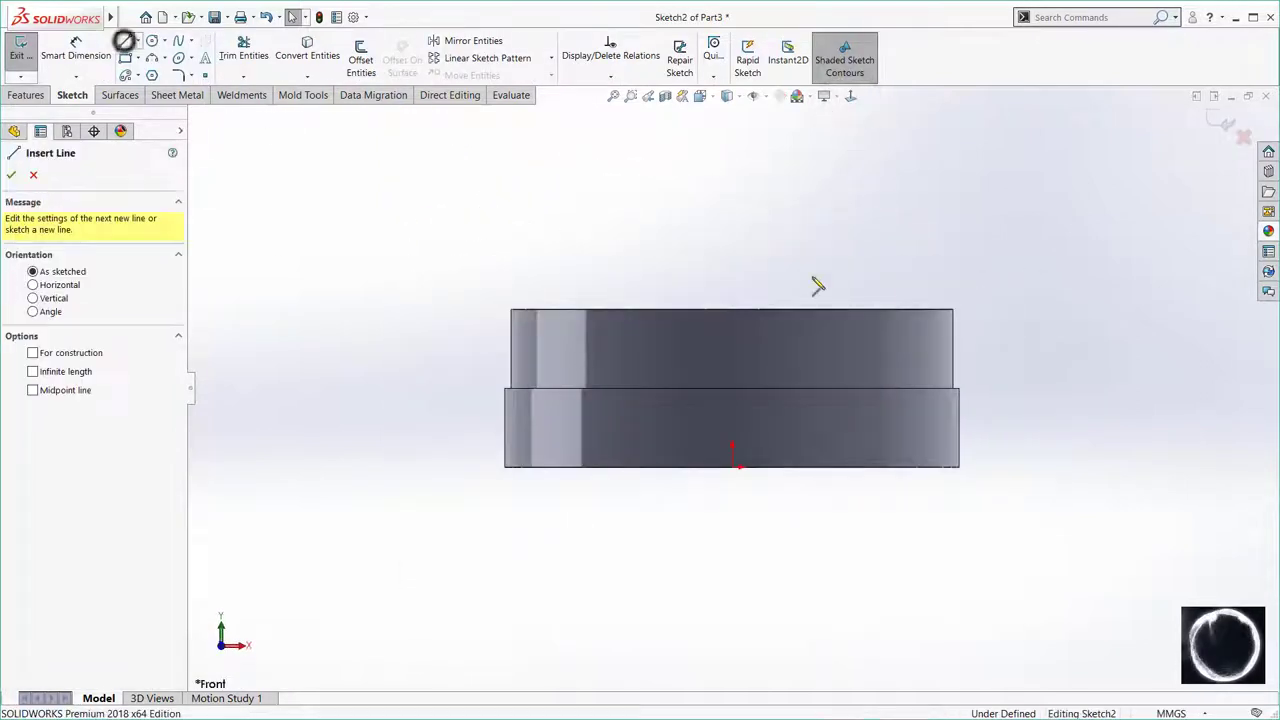
{"action": "left_click", "coordinate": [952, 312]}
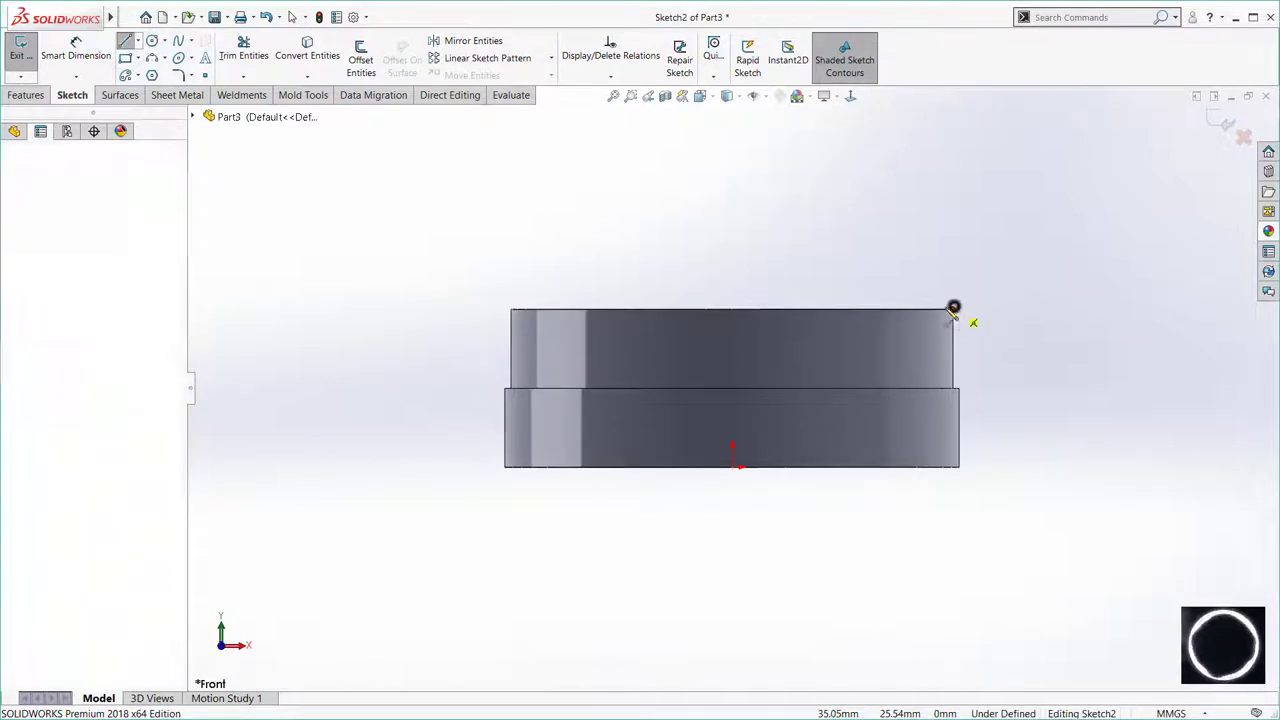
{"action": "left_click", "coordinate": [510, 343]}
{"action": "right_click", "coordinate": [472, 324]}
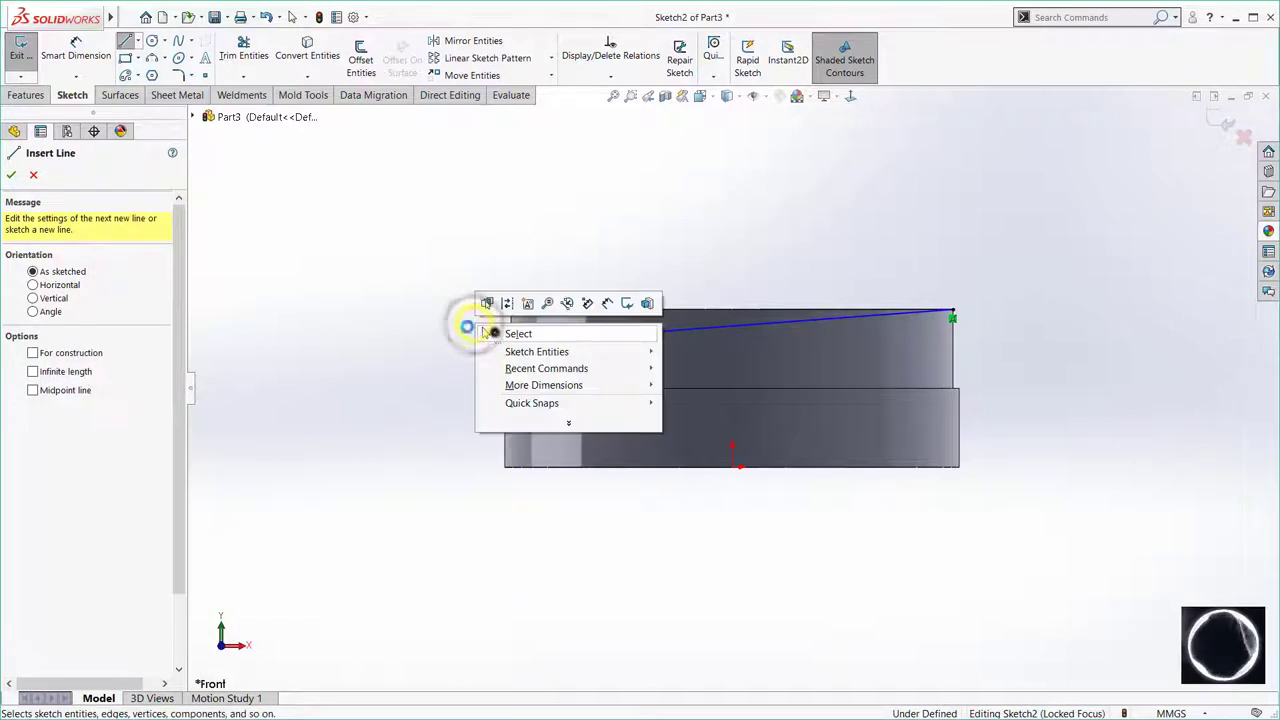
{"action": "left_click", "coordinate": [486, 333]}
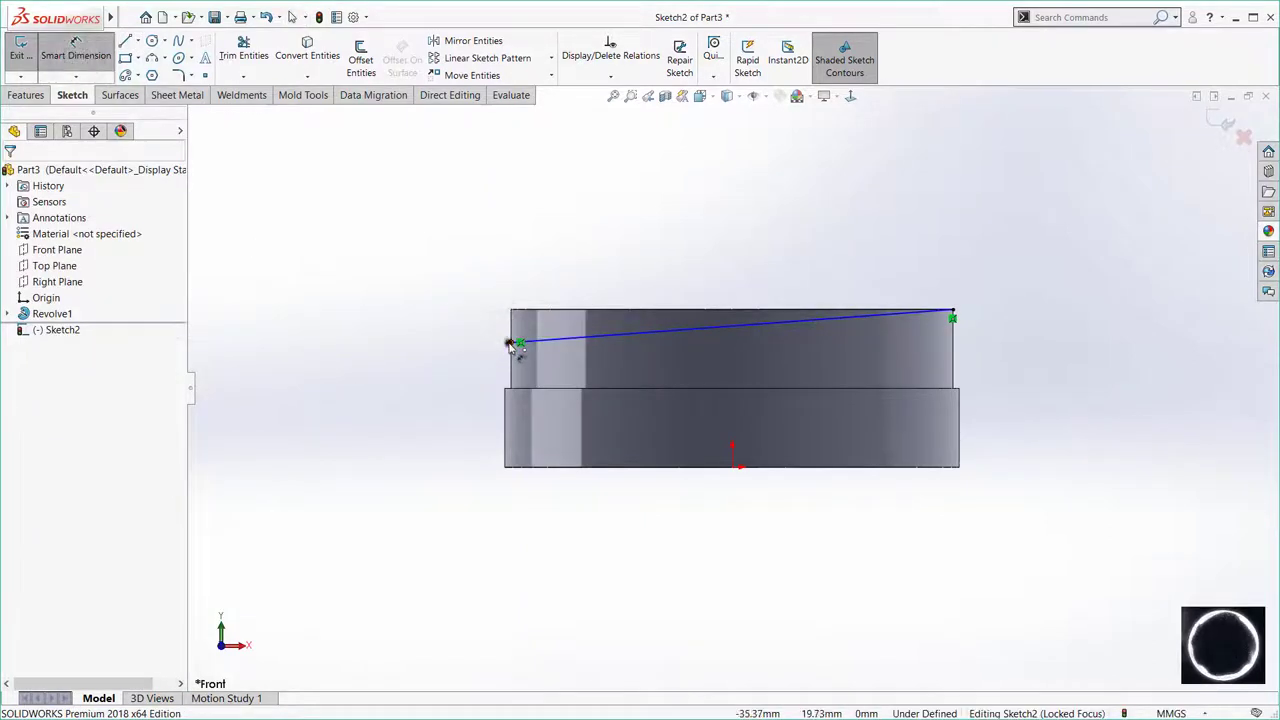
Dimension the line's left endpoint 20 mm above the cap's bottom edge.
{"action": "left_click", "coordinate": [510, 343]}
{"action": "left_click", "coordinate": [527, 466]}
{"action": "left_click", "coordinate": [434, 438]}
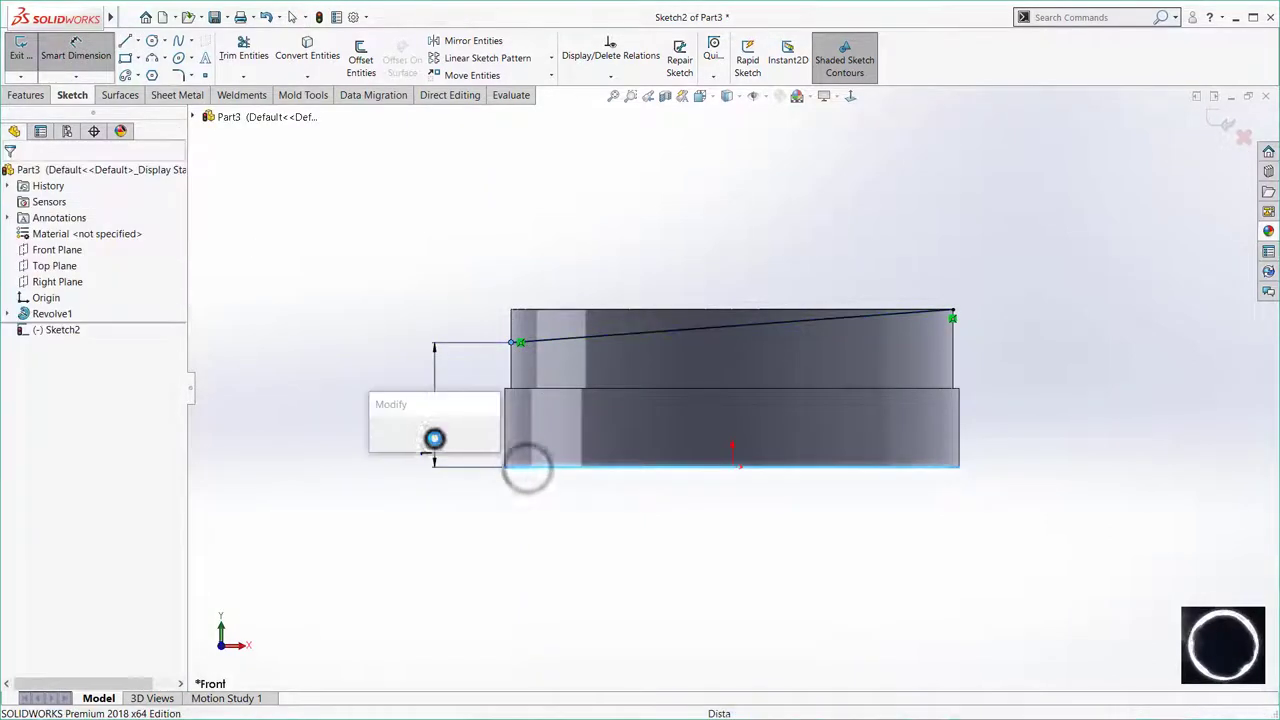
{"action": "type", "text": "20"}
{"action": "key", "text": "Return"}
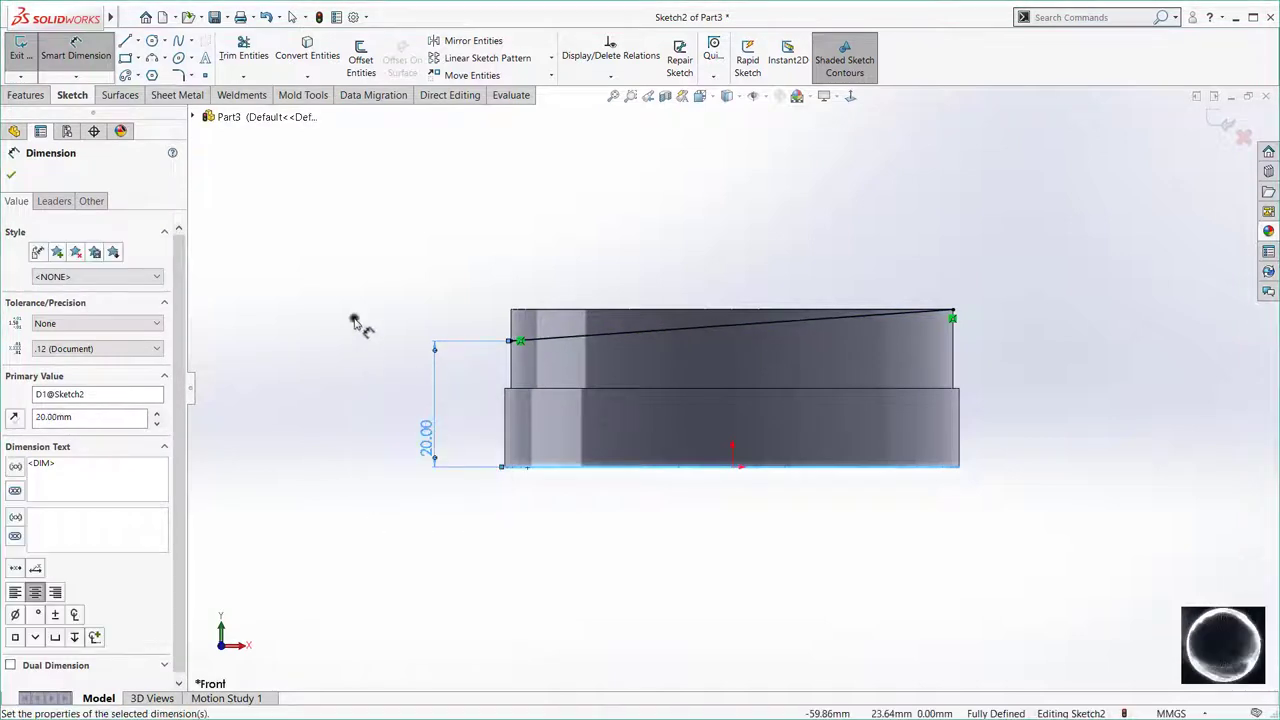
{"action": "left_click", "coordinate": [354, 319]}
{"action": "left_click", "coordinate": [26, 96]}
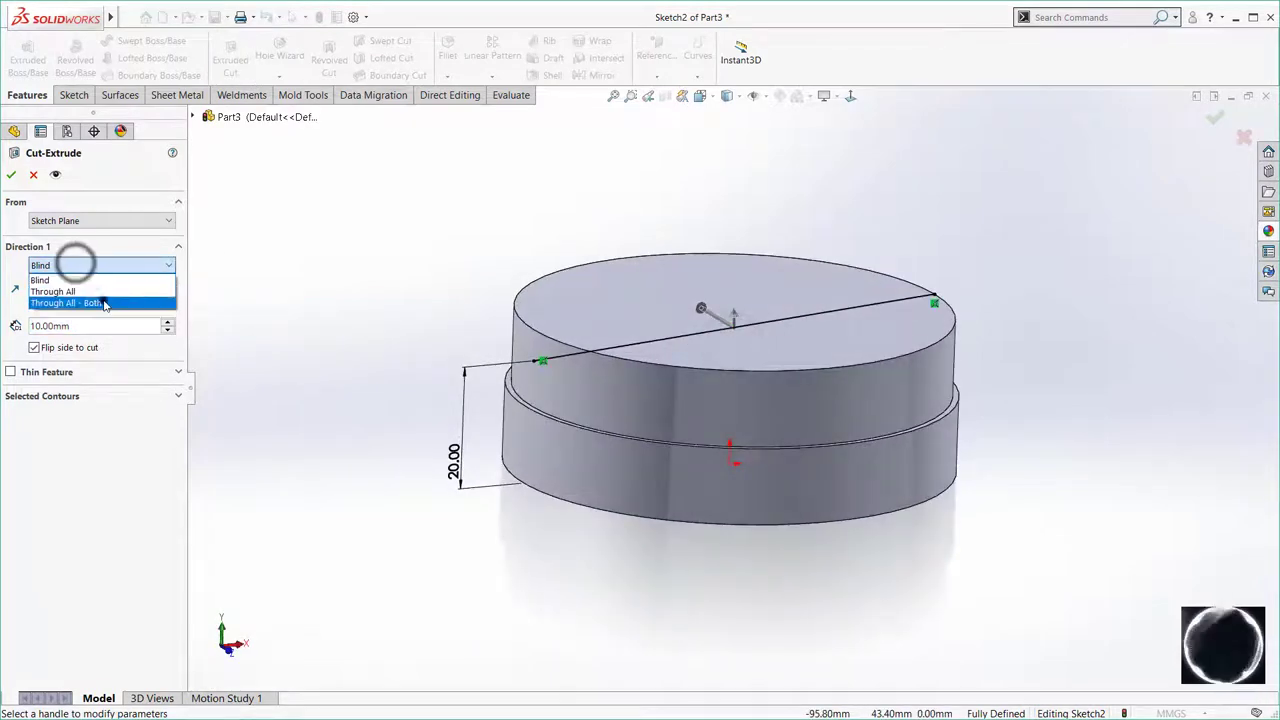
Cut the cap along the slanted sketch with Through All in both directions.
{"action": "left_click", "coordinate": [103, 300]}
{"action": "left_click", "coordinate": [13, 175]}
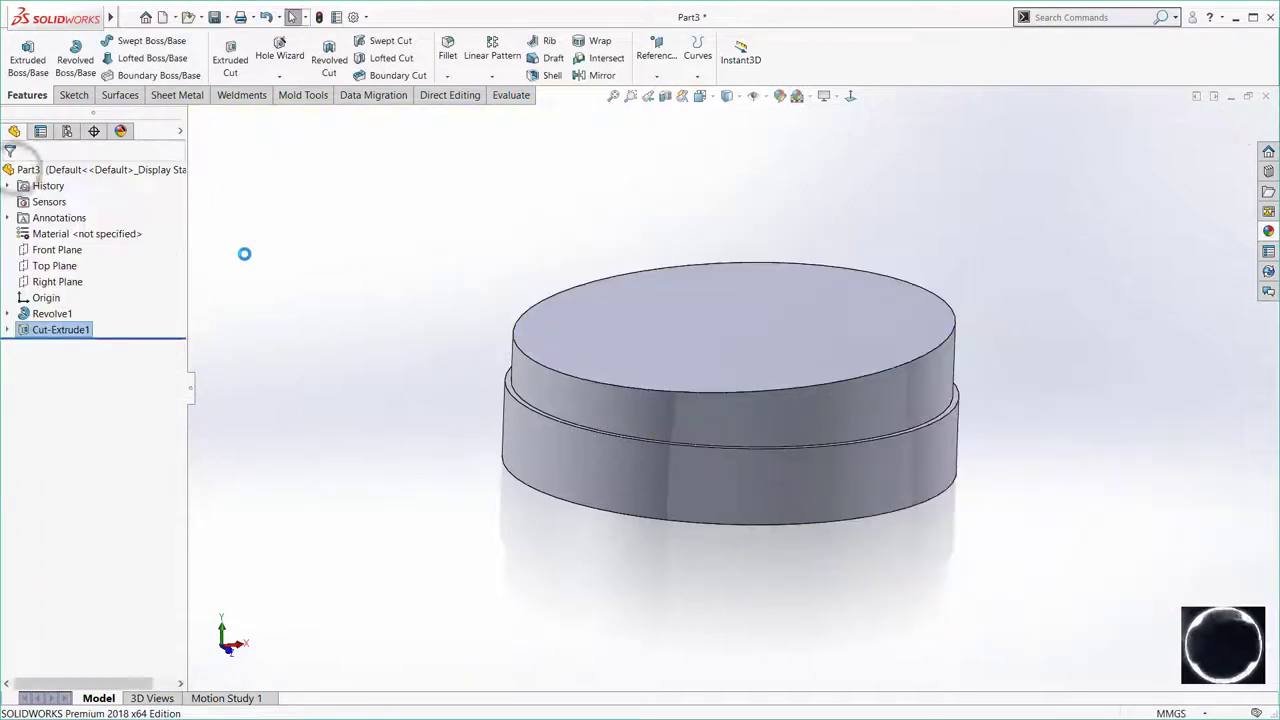
{"action": "middle_click_drag", "start_coordinate": [352, 308], "coordinate": [573, 433]}
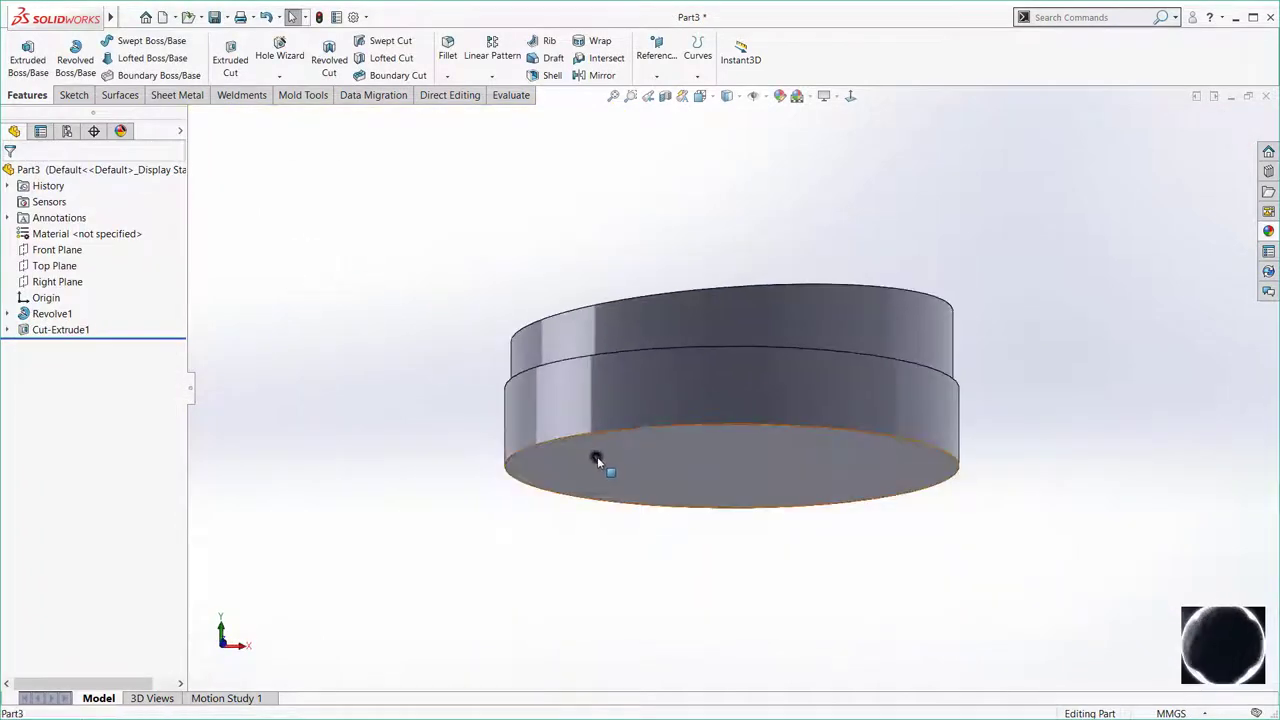
Add Plane1 offset 40 mm from the bottom face, flipped to sit above the model.
{"action": "left_click", "coordinate": [597, 456]}
{"action": "left_click", "coordinate": [668, 54]}
{"action": "left_click", "coordinate": [677, 93]}
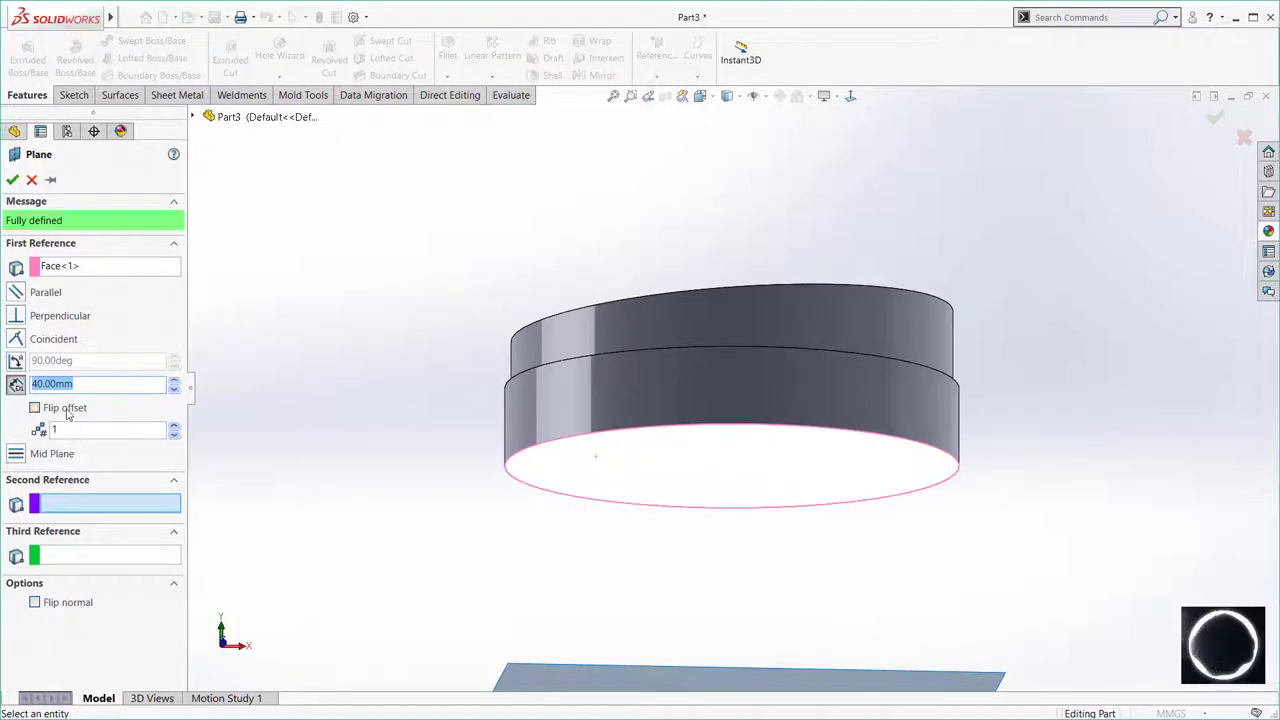
{"action": "left_click", "coordinate": [36, 408]}
{"action": "left_click", "coordinate": [12, 180]}
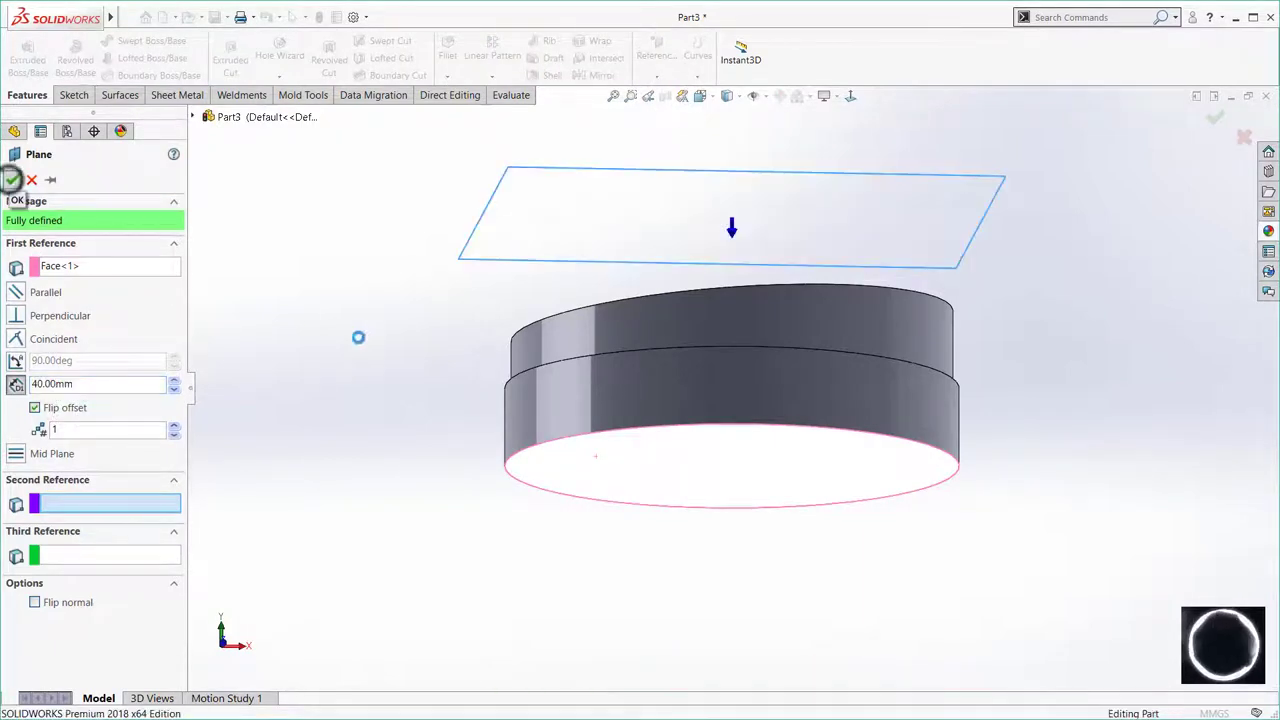
{"action": "key", "text": "ctrl+7"}
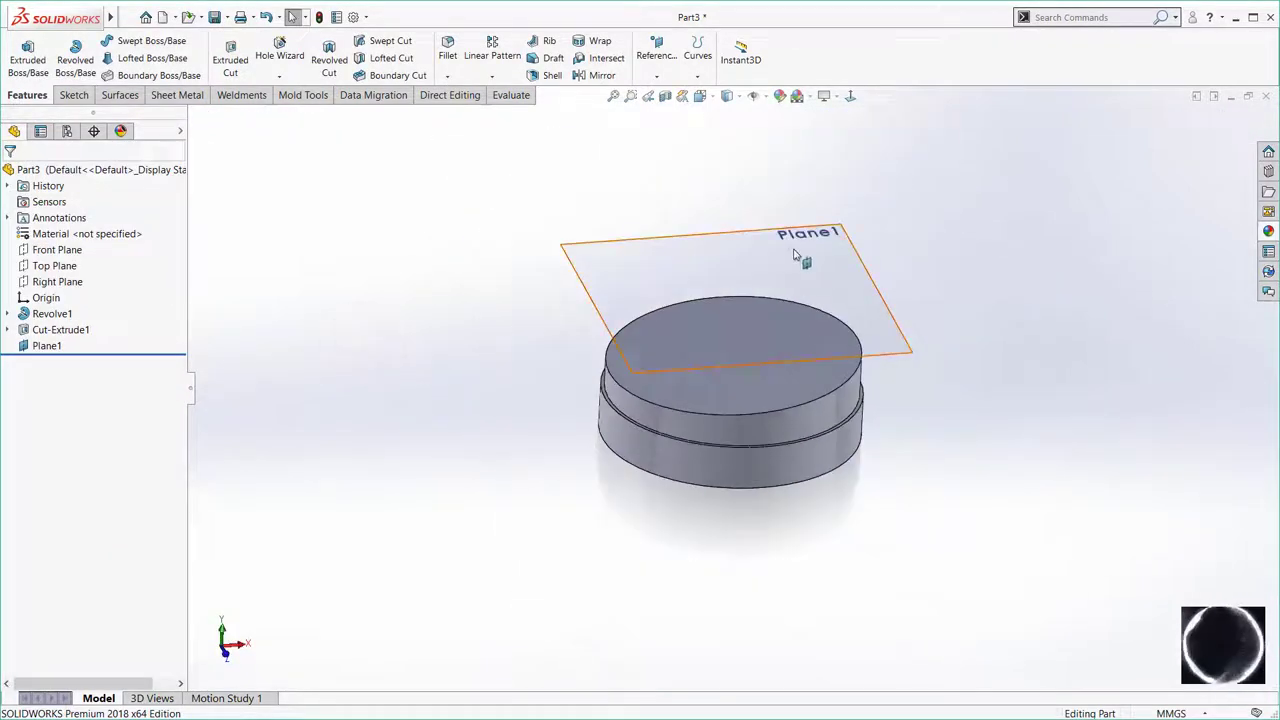
{"action": "left_click", "coordinate": [794, 254]}
Start a sketch on Plane1 and convert the cap's bottom circular edge into it.
{"action": "left_click", "coordinate": [851, 210]}
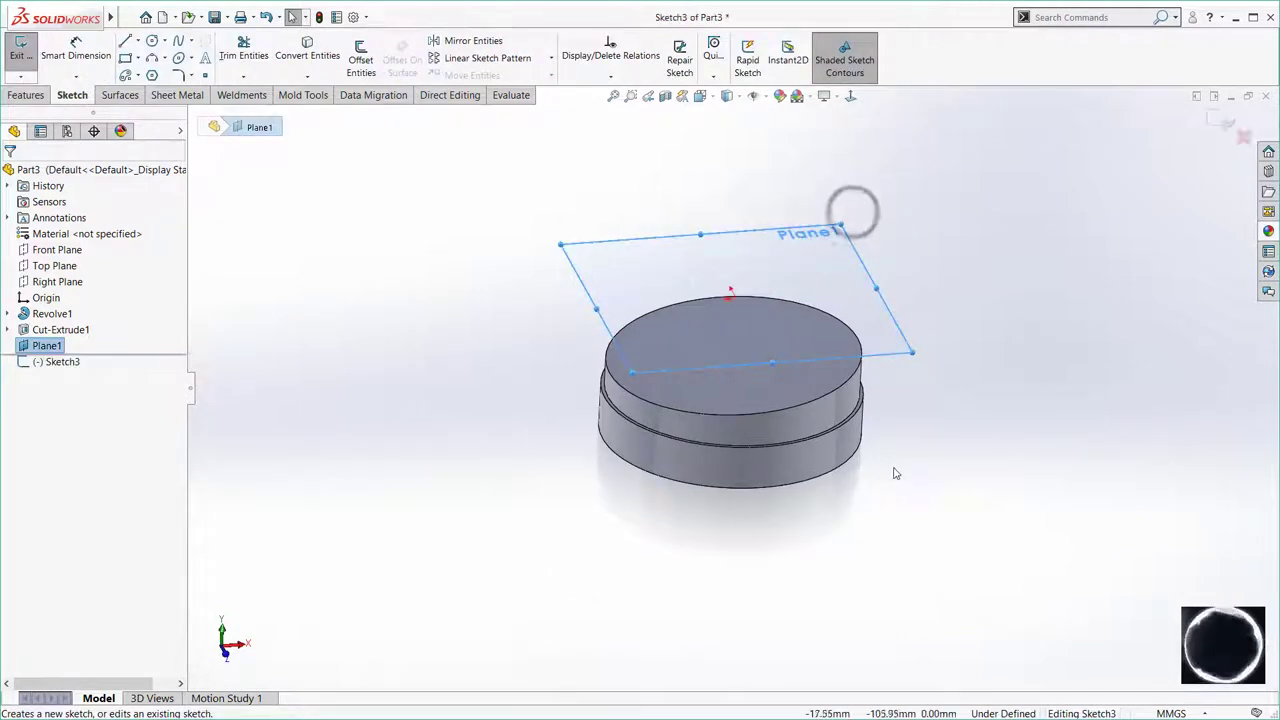
{"action": "left_click", "coordinate": [851, 465]}
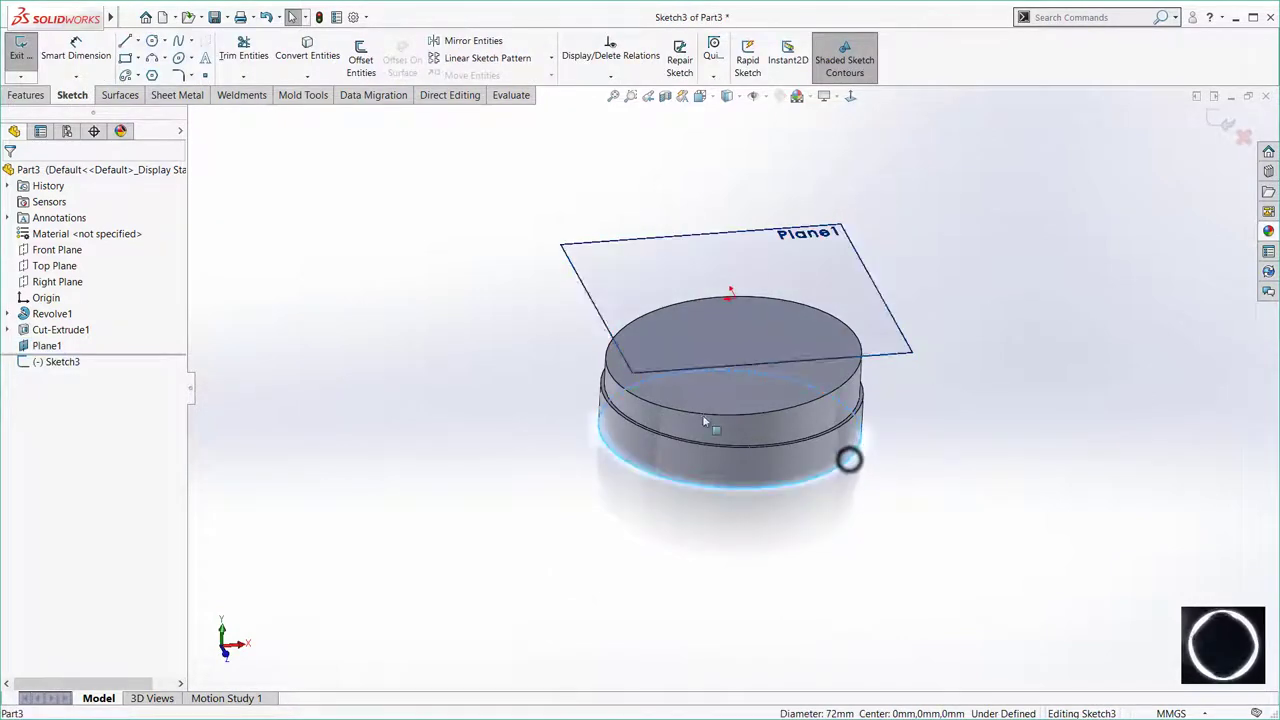
{"action": "left_click", "coordinate": [307, 50]}
{"action": "left_click", "coordinate": [850, 96]}
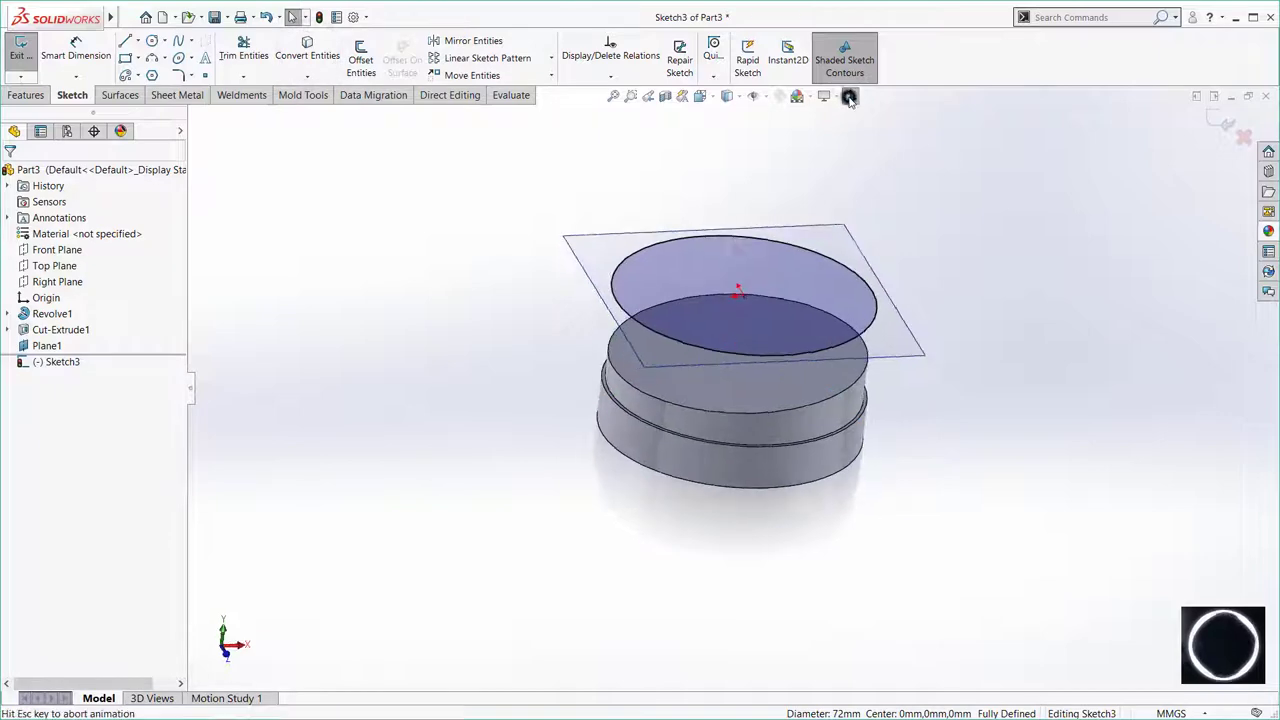
{"action": "left_click", "coordinate": [850, 96]}
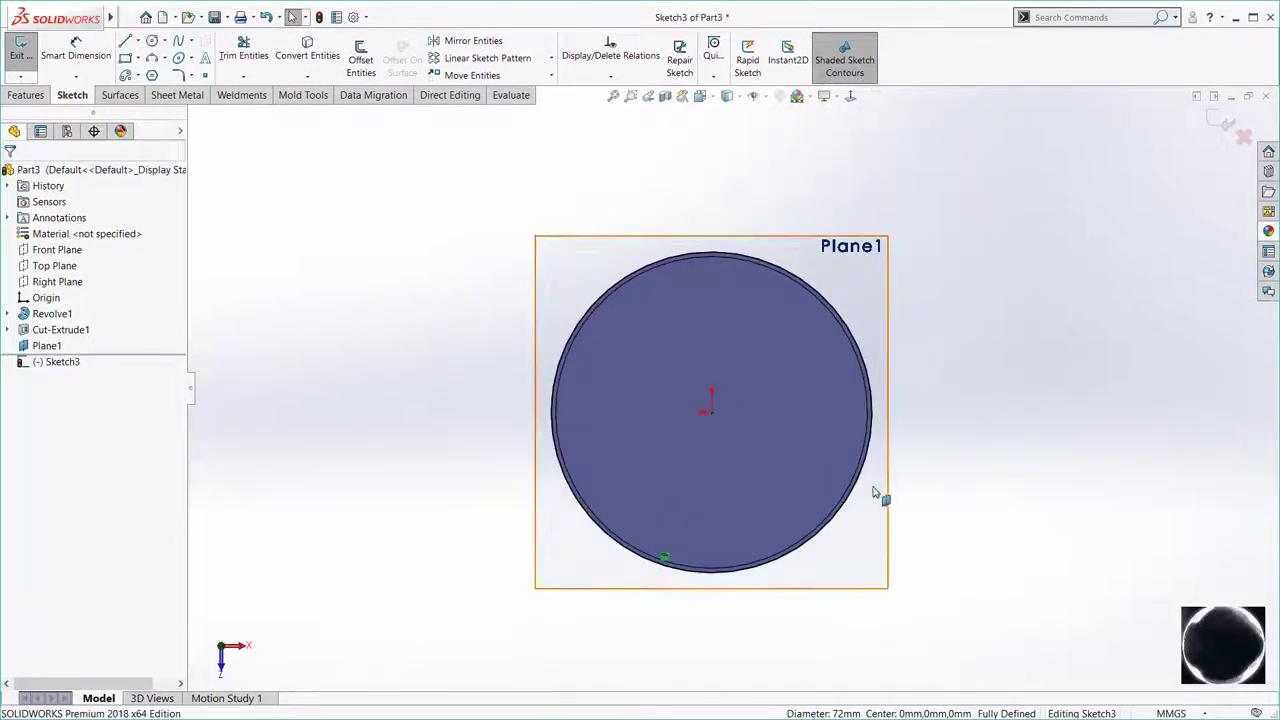
Delete the wrong circle and convert the 70 mm upper cylinder edge instead.
{"action": "middle_click_drag", "start_coordinate": [880, 494], "coordinate": [857, 263]}
{"action": "left_click", "coordinate": [791, 271]}
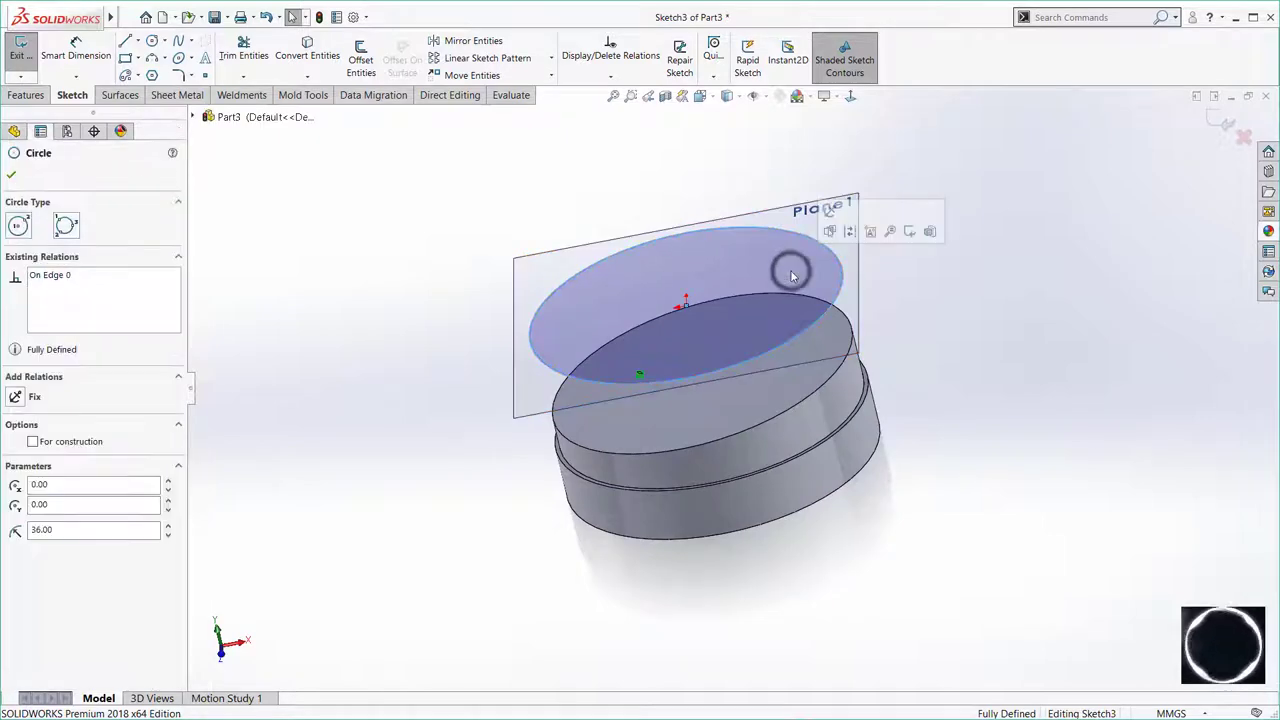
{"action": "key", "text": "Delete"}
{"action": "scroll", "coordinate": [857, 388], "scroll_direction": "down", "scroll_amount": 3}
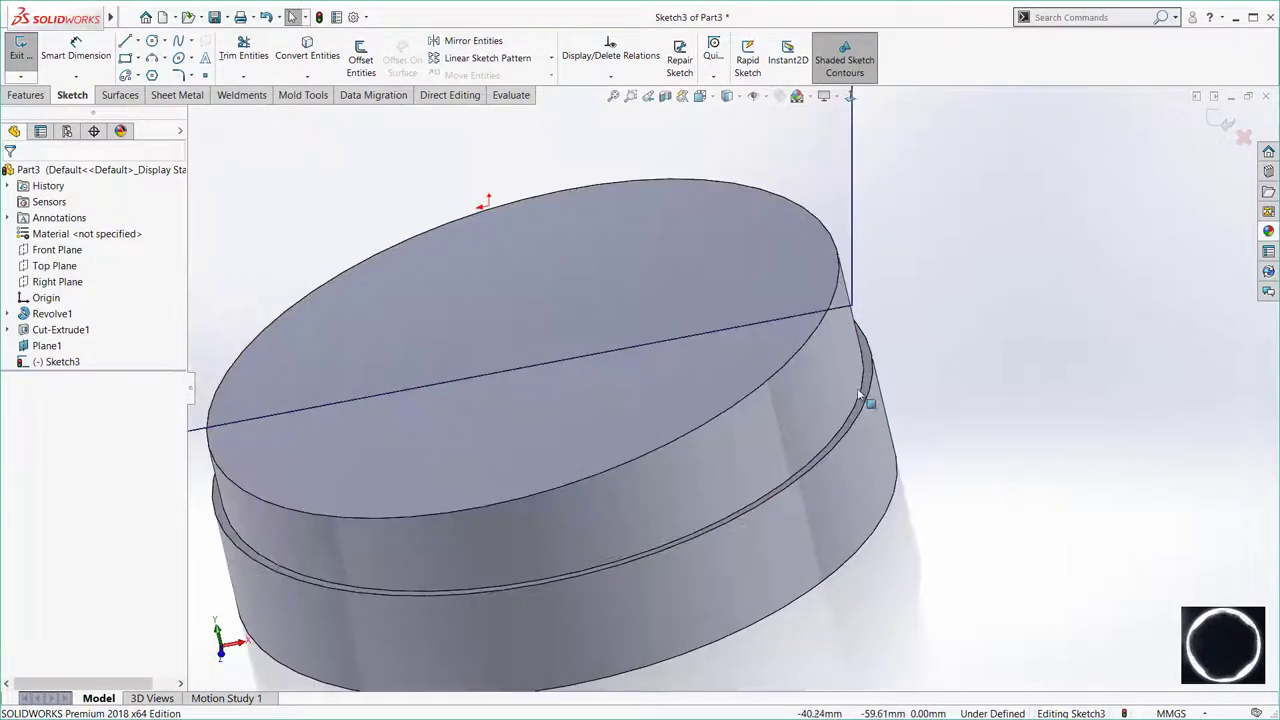
{"action": "left_click", "coordinate": [862, 390]}
{"action": "scroll", "coordinate": [800, 388], "scroll_direction": "up", "scroll_amount": 3}
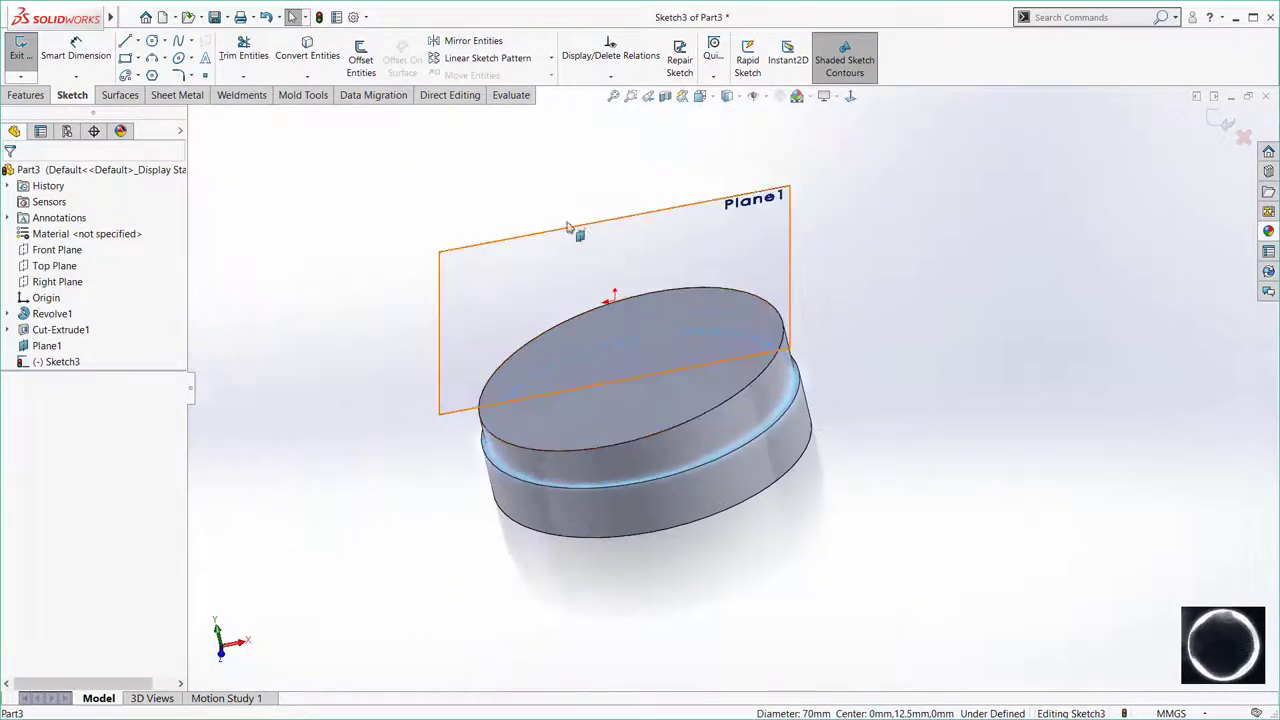
{"action": "left_click", "coordinate": [307, 47]}
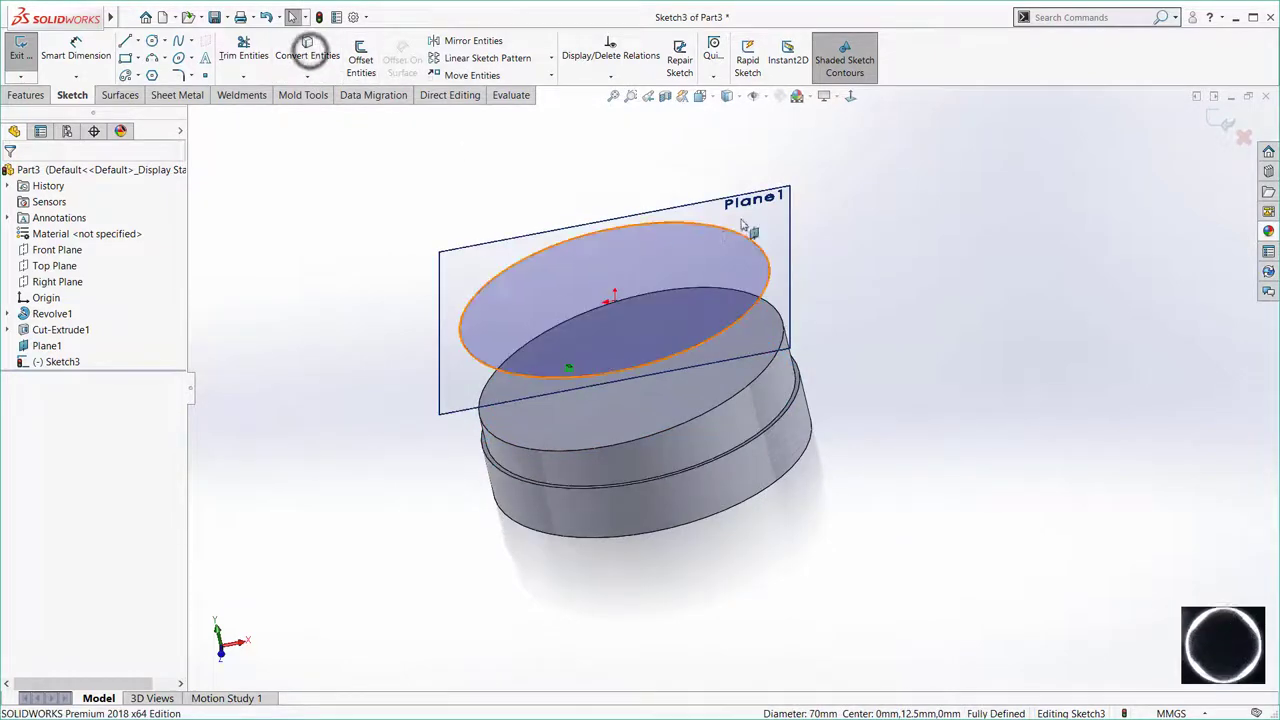
{"action": "left_click", "coordinate": [851, 97]}
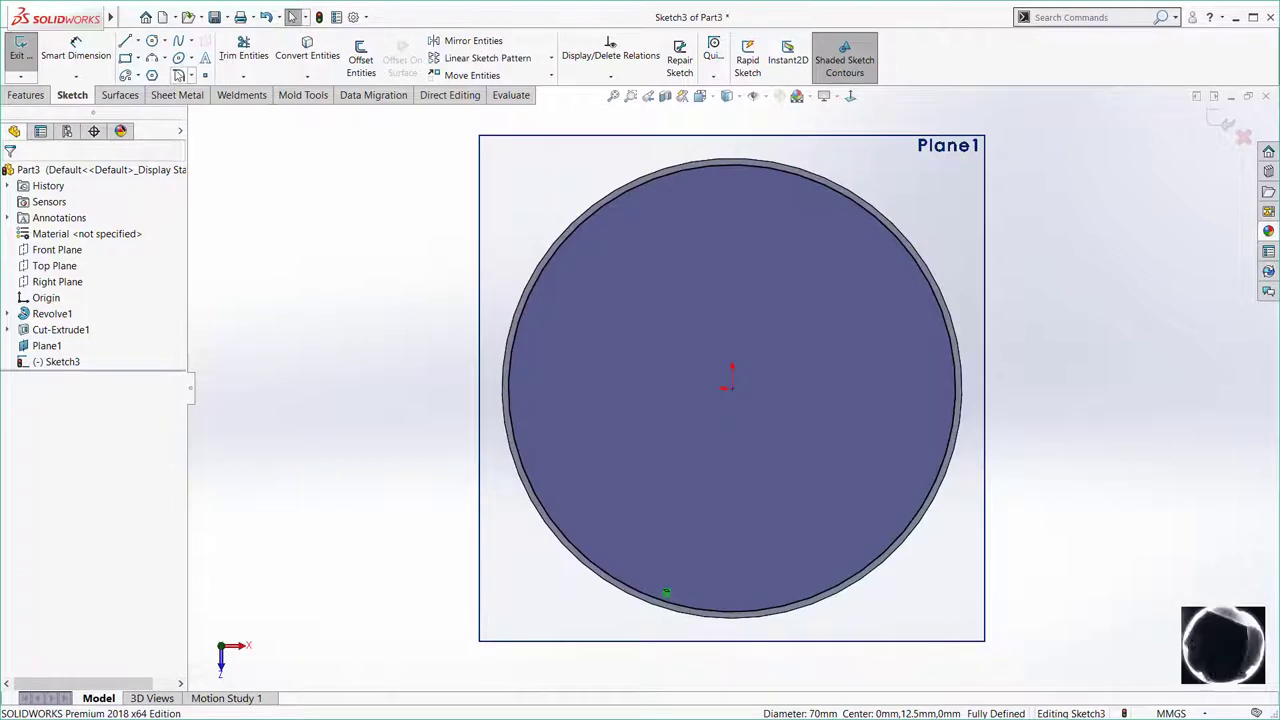
{"action": "left_click", "coordinate": [151, 42]}
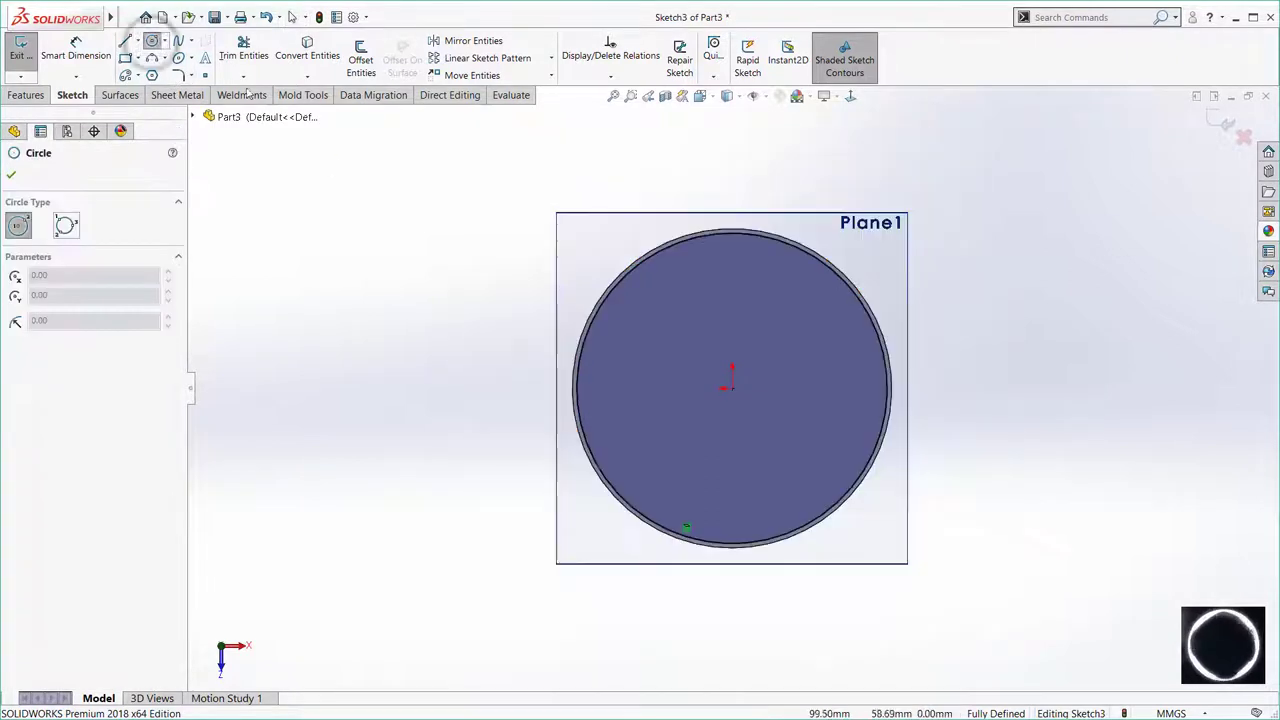
Draw a vertical centerline across the converted circle.
{"action": "left_click", "coordinate": [139, 43]}
{"action": "left_click", "coordinate": [150, 74]}
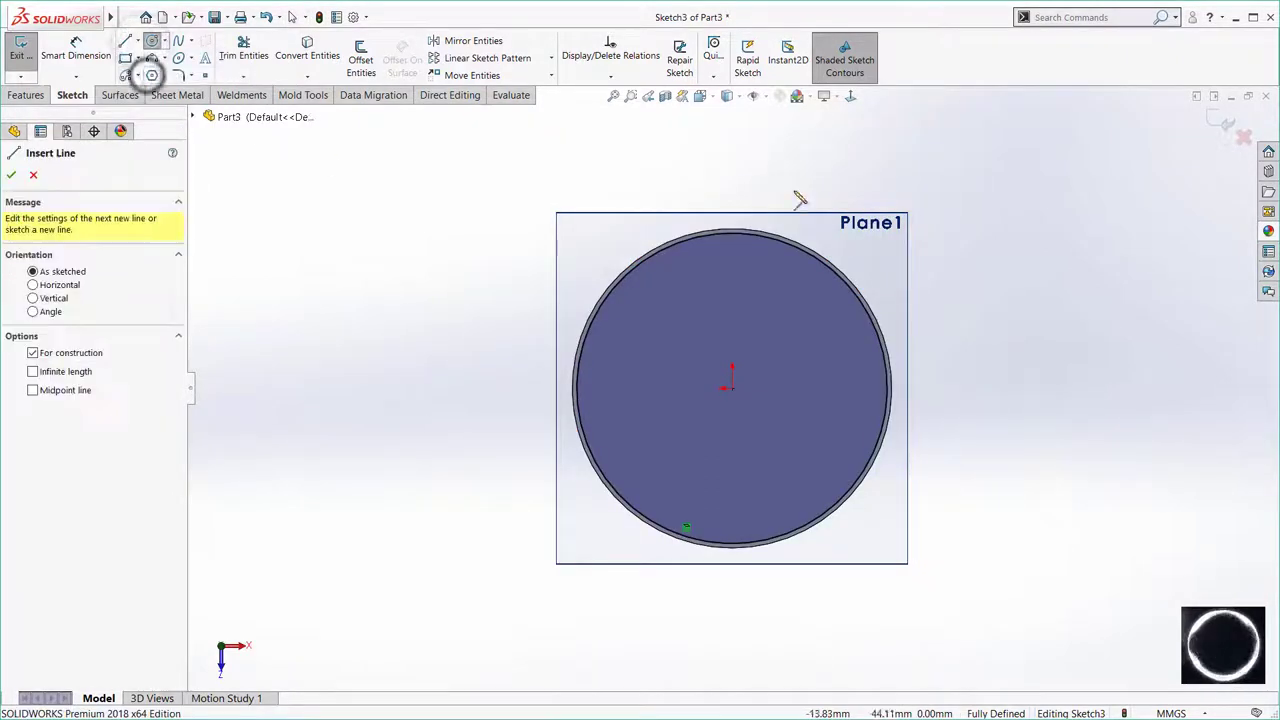
{"action": "left_click", "coordinate": [732, 161]}
{"action": "left_click", "coordinate": [732, 435]}
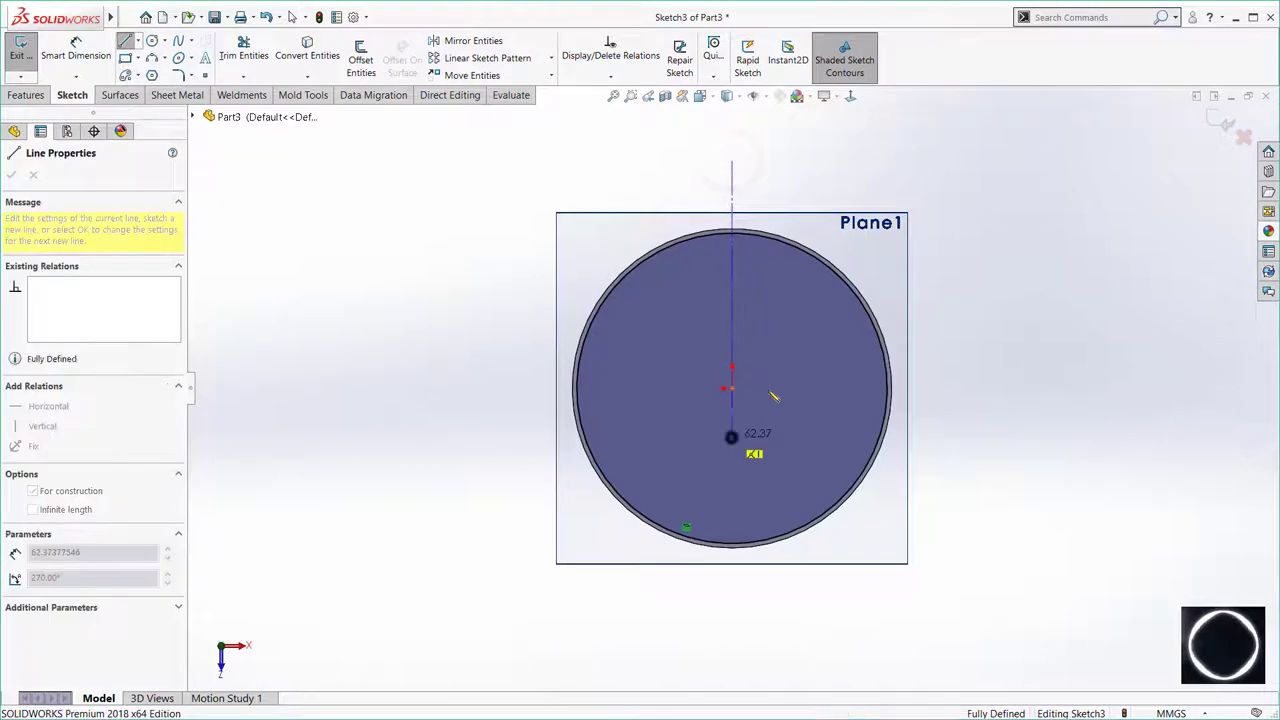
{"action": "right_click", "coordinate": [778, 373]}
{"action": "left_click", "coordinate": [803, 381]}
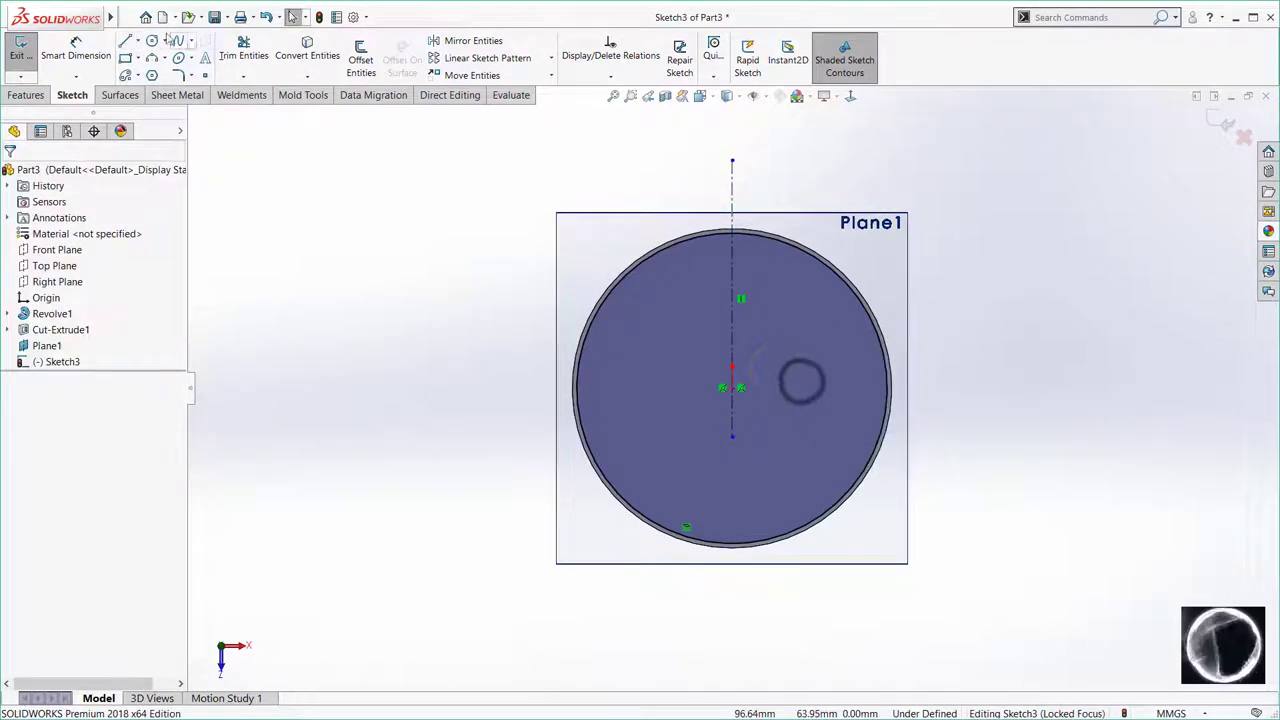
Draw a small circle tangent to the cap's outer edge and mirror it across the centerline.
{"action": "left_click", "coordinate": [152, 40]}
{"action": "scroll", "coordinate": [814, 210], "scroll_direction": "down", "scroll_amount": 5}
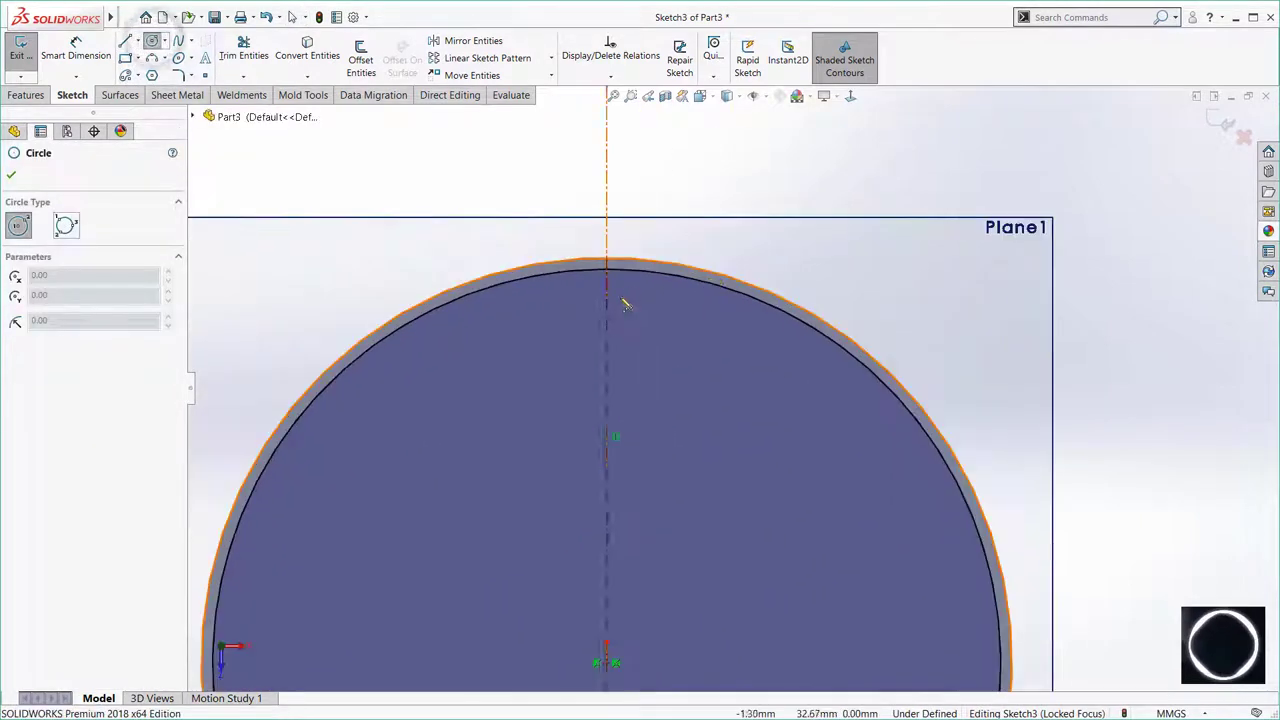
{"action": "left_click", "coordinate": [538, 320]}
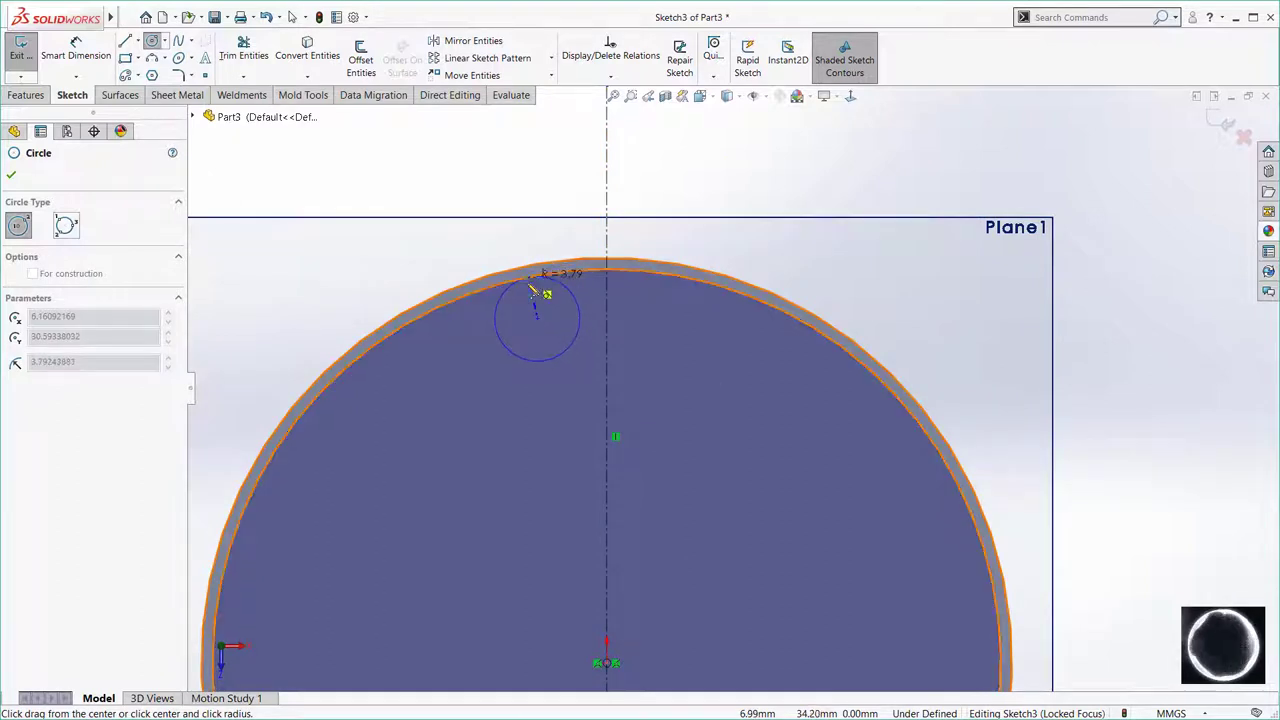
{"action": "left_click", "coordinate": [527, 279]}
{"action": "right_click", "coordinate": [514, 249]}
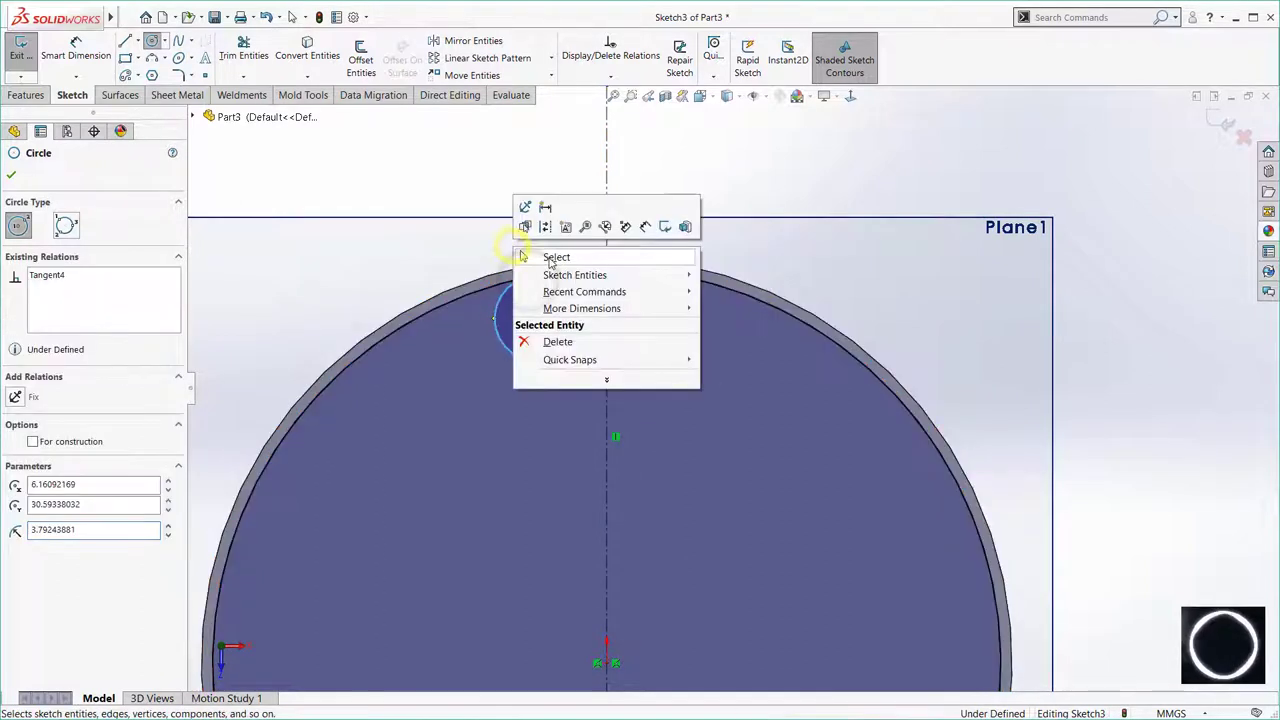
{"action": "left_click", "coordinate": [548, 256]}
{"action": "left_click", "coordinate": [845, 60]}
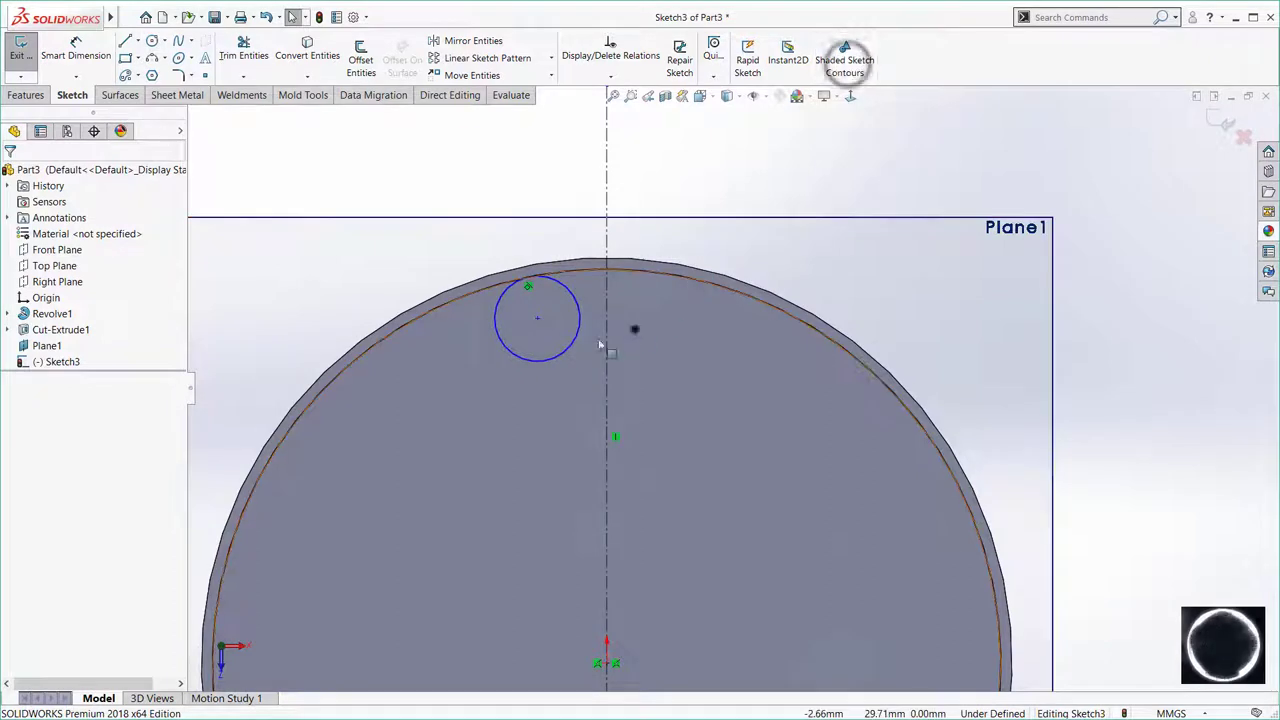
{"action": "left_click_drag", "start_coordinate": [634, 329], "coordinate": [530, 360]}
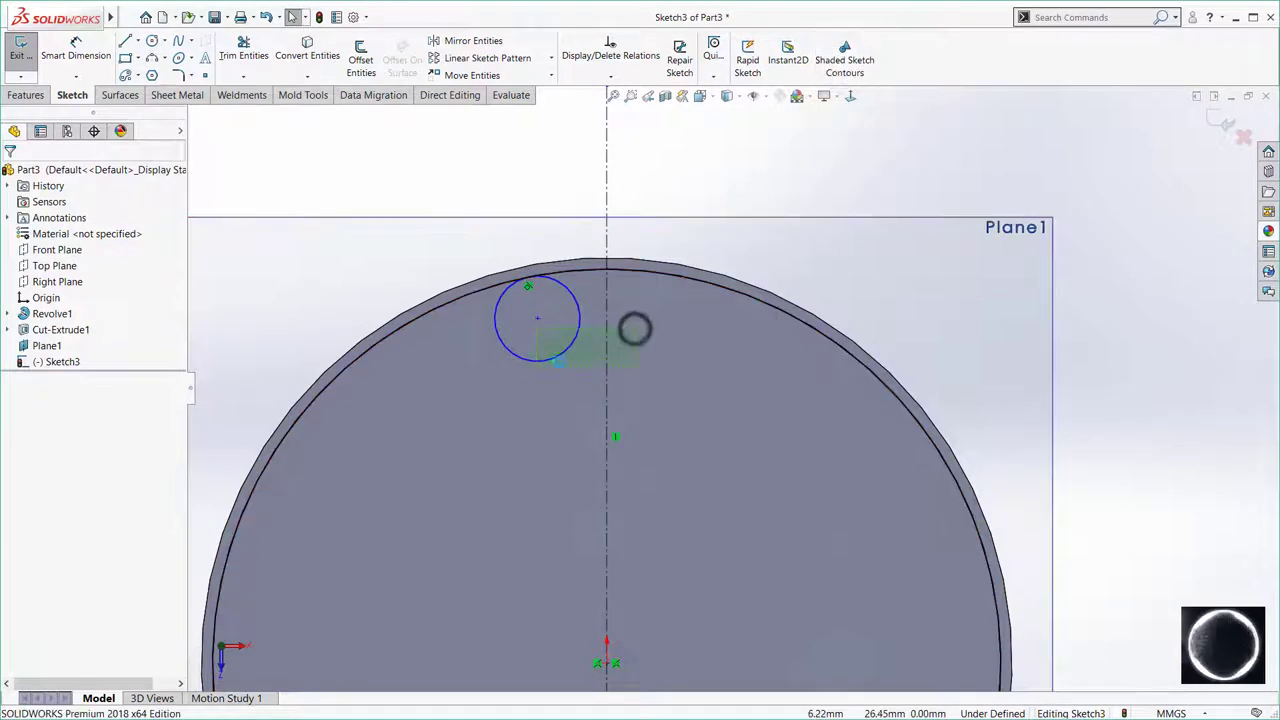
{"action": "left_click", "coordinate": [471, 43]}
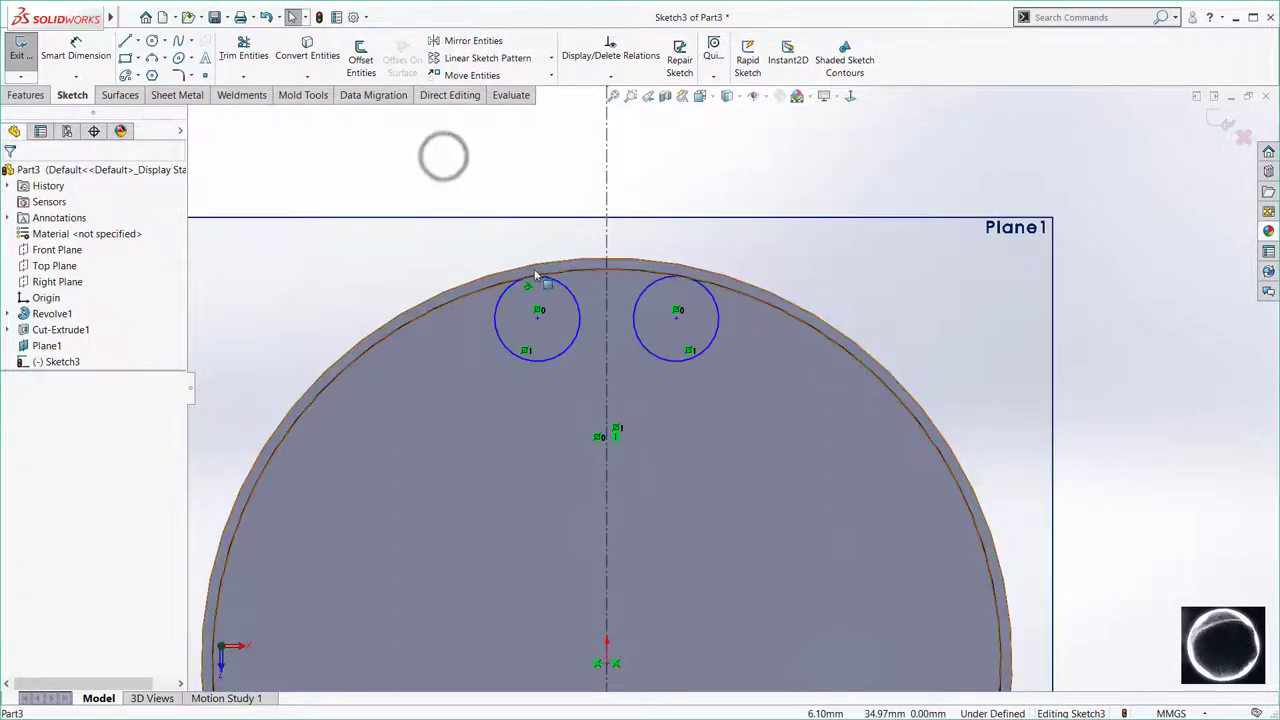
Trim part of the sketch between the two circles.
{"action": "left_click", "coordinate": [243, 52]}
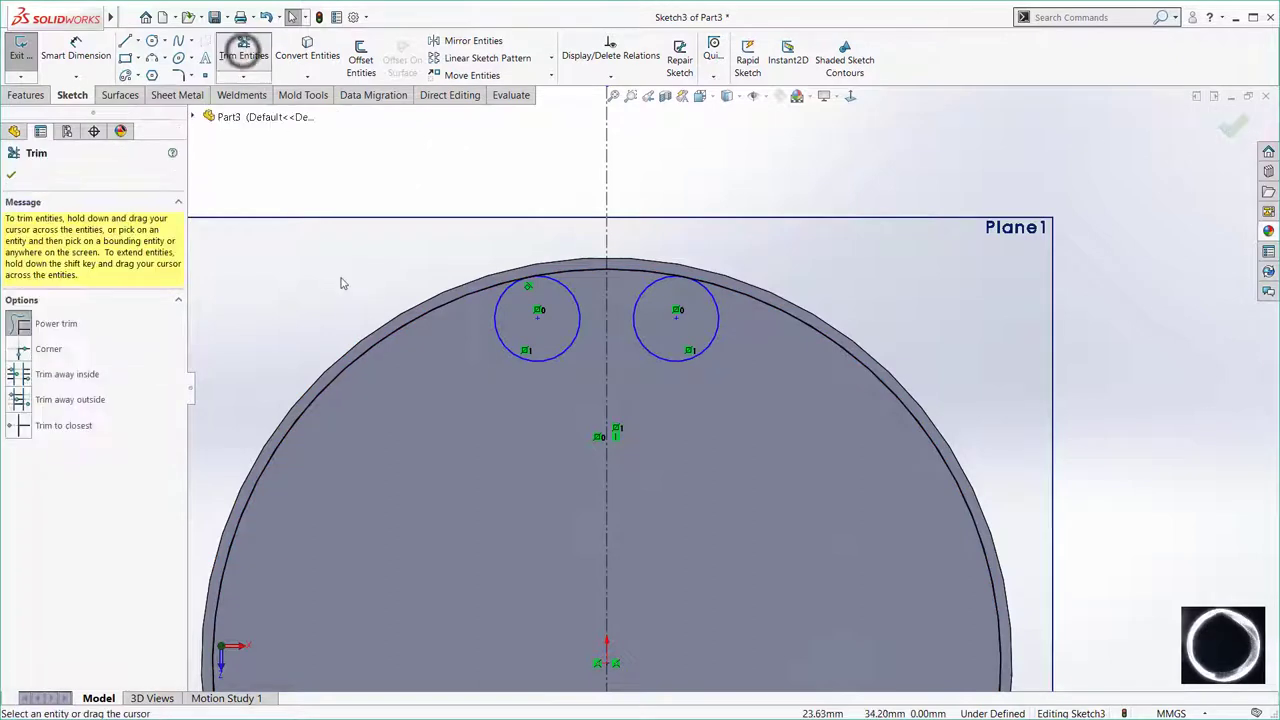
{"action": "left_click_drag", "start_coordinate": [838, 303], "coordinate": [821, 338]}
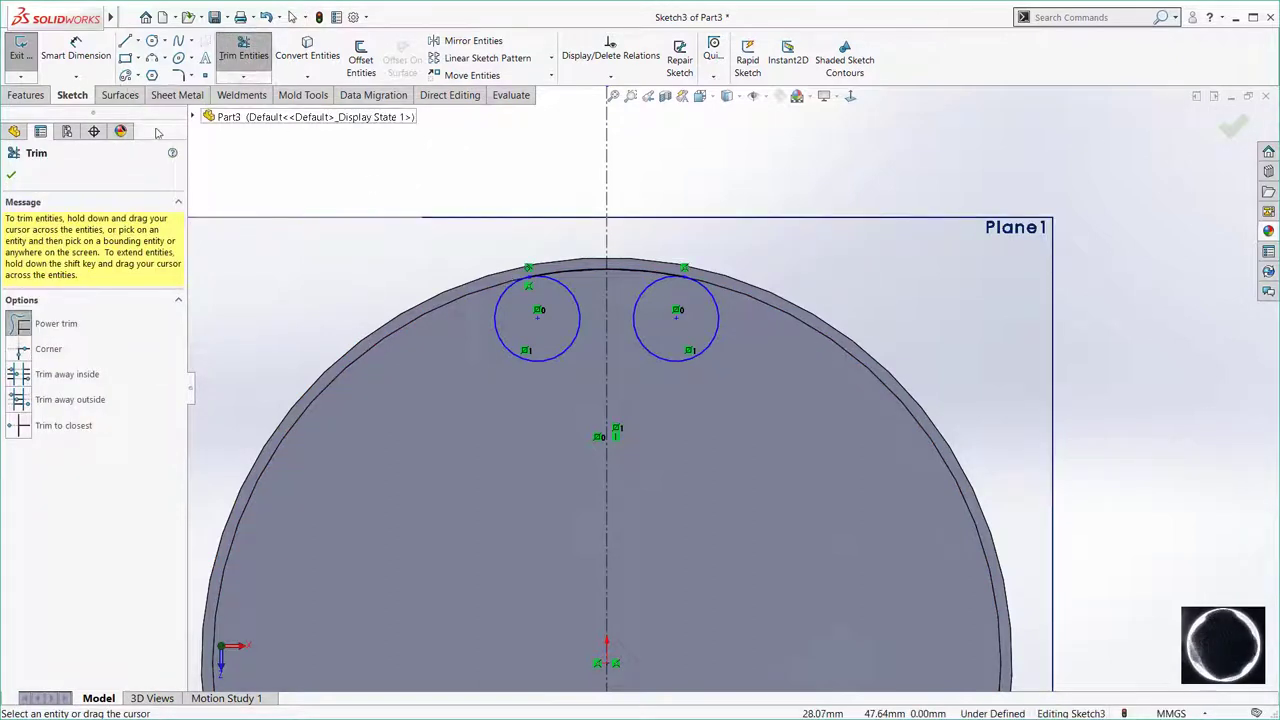
{"action": "key", "text": "Escape"}
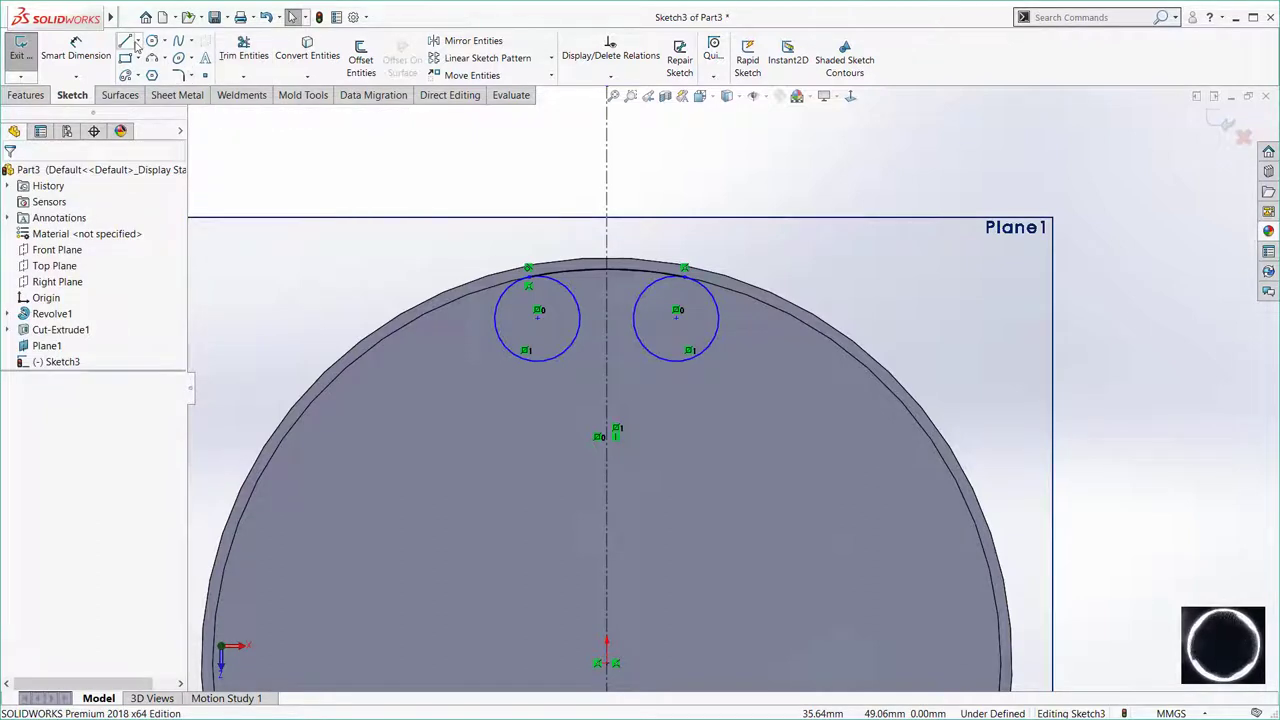
Draw a construction line between the circle centres and mirror the top arc below it.
{"action": "left_click", "coordinate": [138, 44]}
{"action": "left_click", "coordinate": [140, 71]}
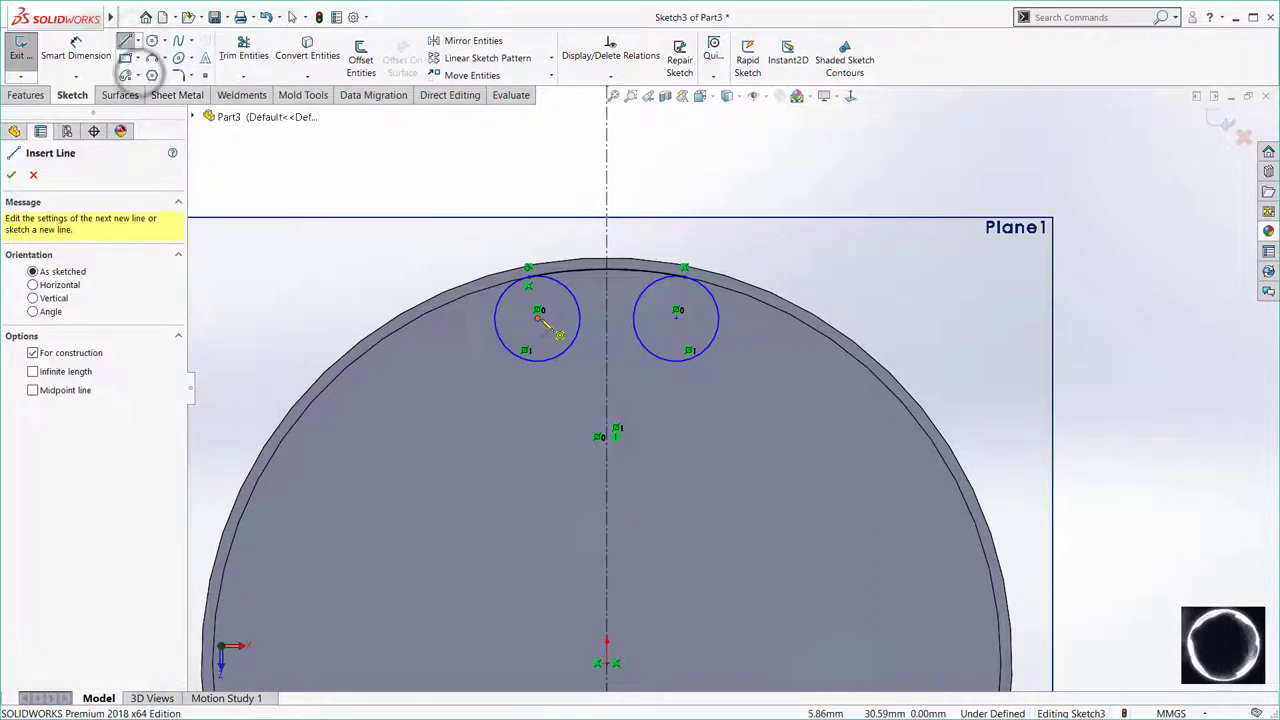
{"action": "left_click", "coordinate": [538, 318]}
{"action": "left_click", "coordinate": [678, 318]}
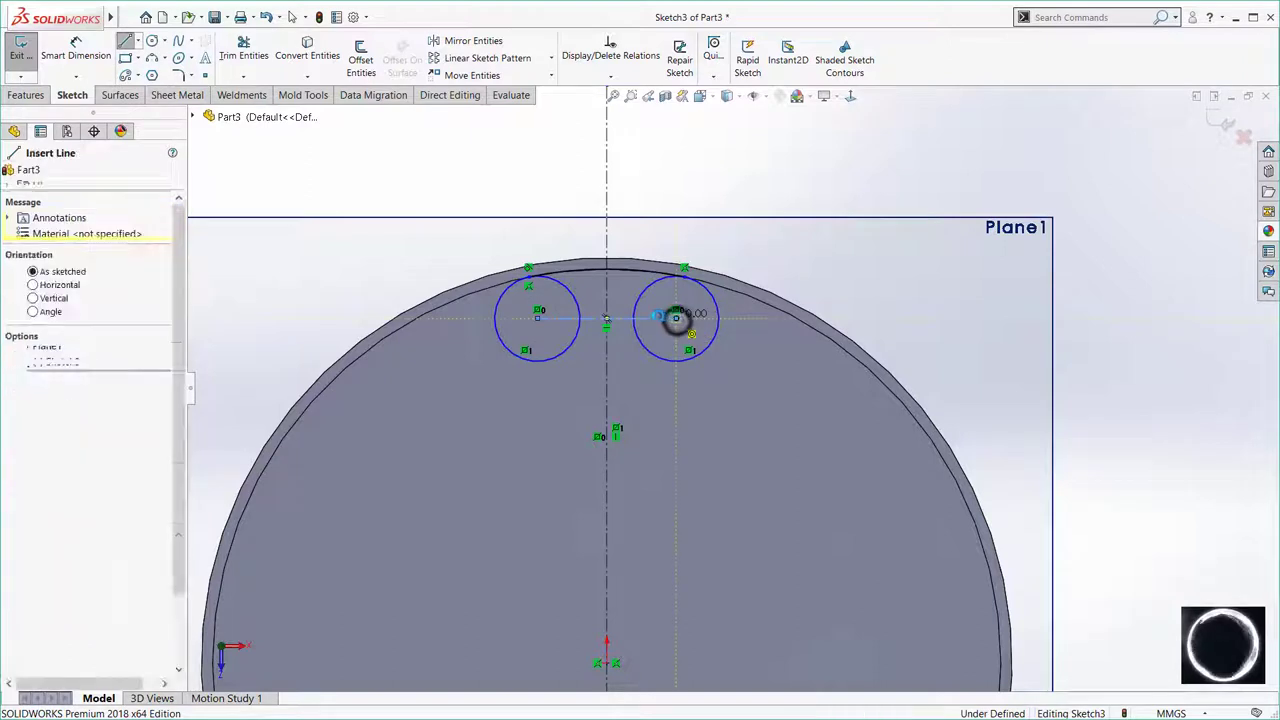
{"action": "key", "text": "Escape"}
{"action": "left_click", "coordinate": [637, 279]}
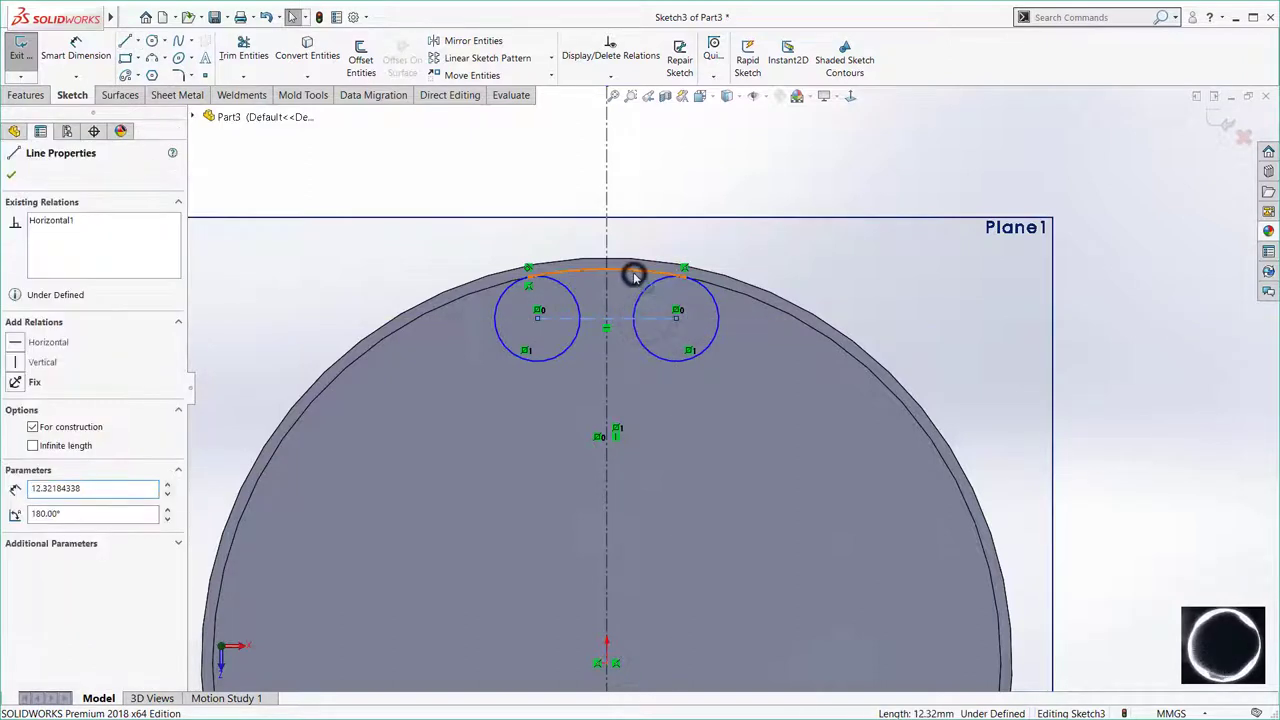
{"action": "left_click", "coordinate": [632, 267], "text": "ctrl"}
{"action": "left_click", "coordinate": [484, 42]}
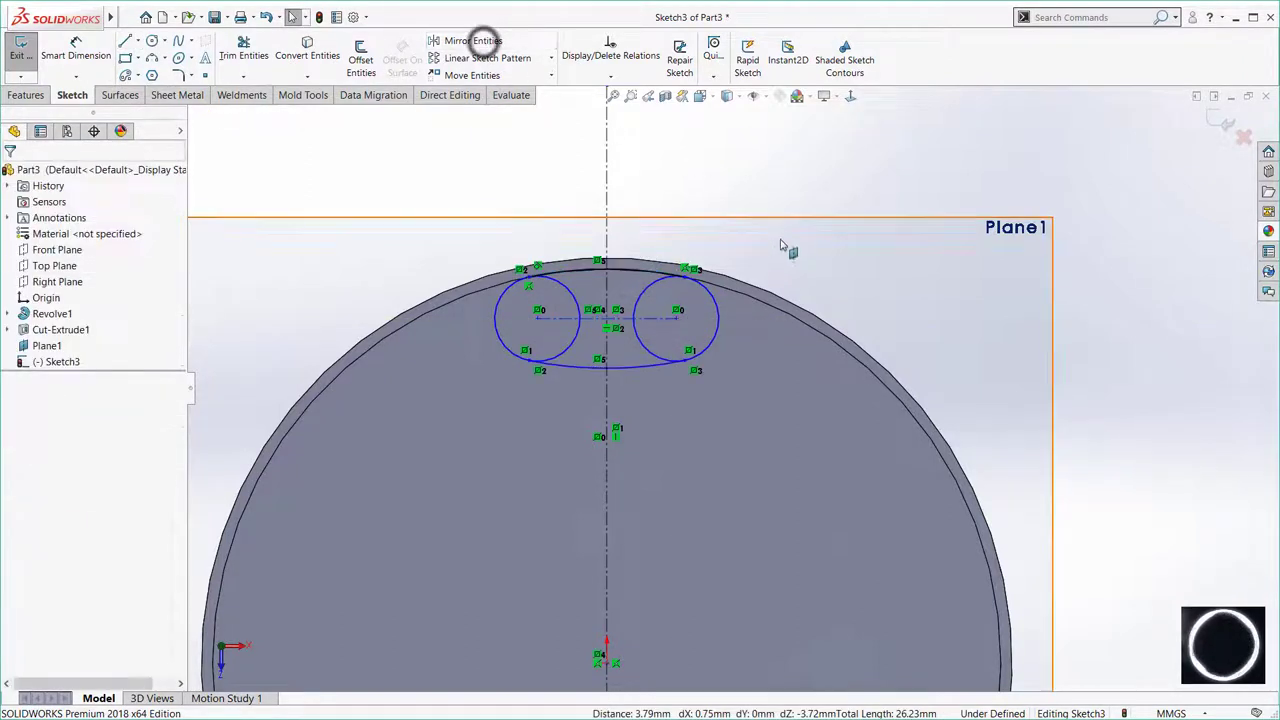
Trim away the inner arcs of both circles to leave one slot outline.
{"action": "left_click", "coordinate": [75, 44]}
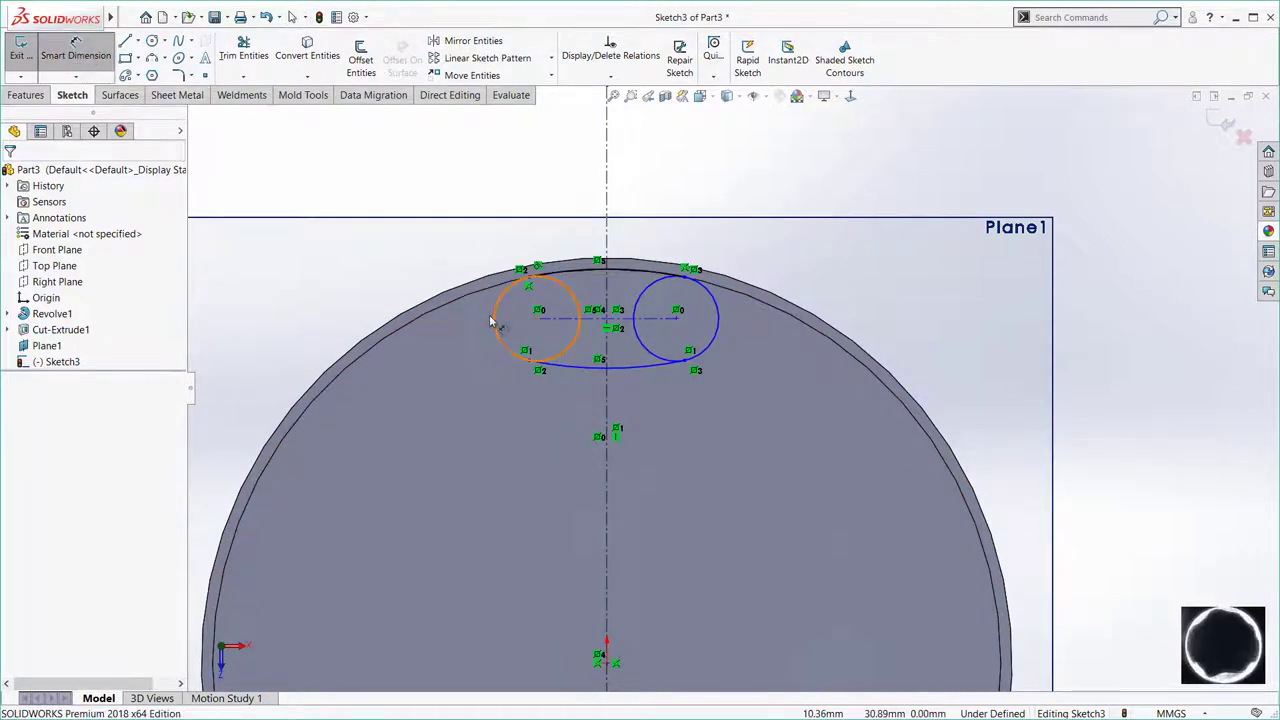
{"action": "key", "text": "Escape"}
{"action": "left_click", "coordinate": [244, 52]}
{"action": "scroll", "coordinate": [578, 289], "scroll_direction": "down", "scroll_amount": 3}
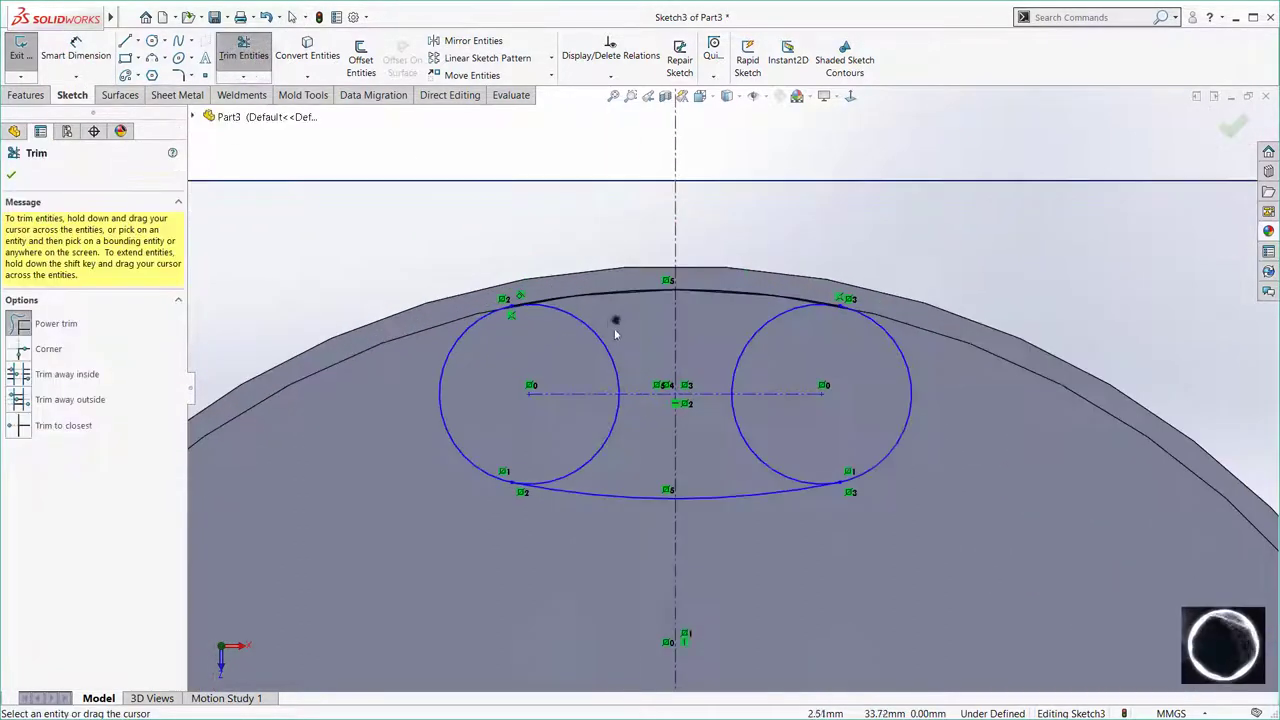
{"action": "left_click_drag", "start_coordinate": [605, 345], "coordinate": [557, 428]}
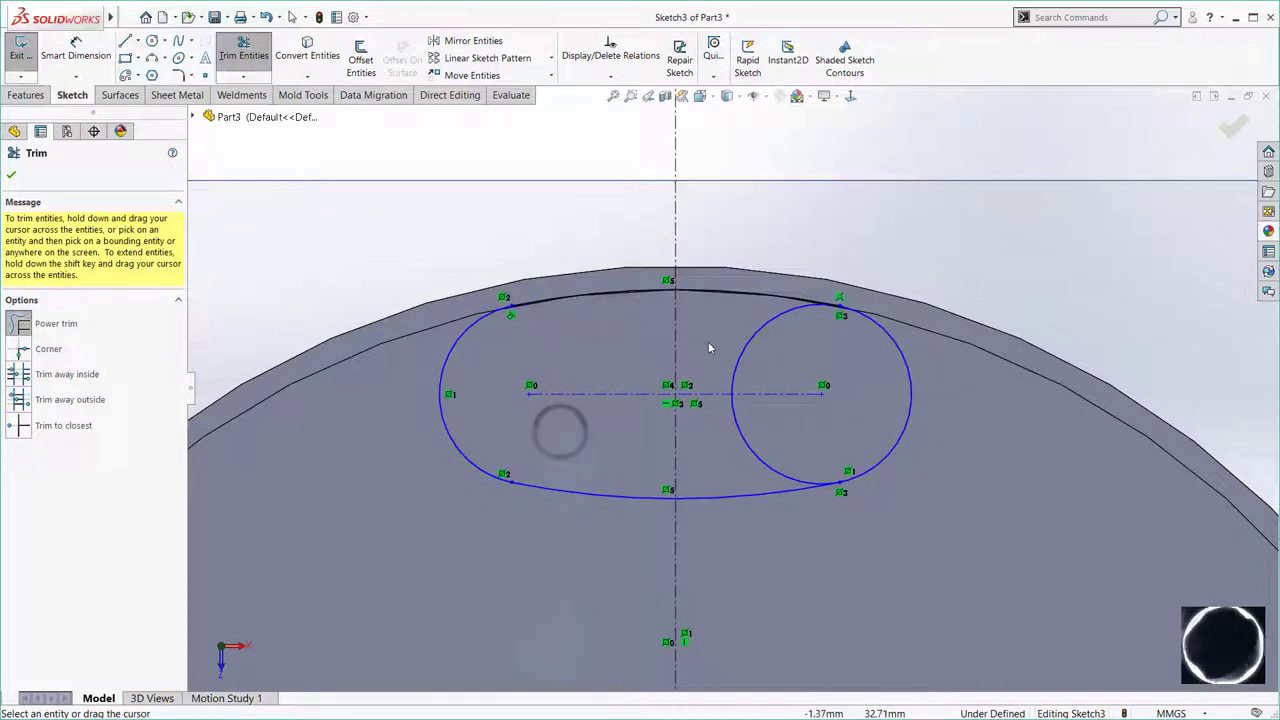
{"action": "left_click_drag", "start_coordinate": [707, 341], "coordinate": [830, 390]}
{"action": "key", "text": "Escape"}
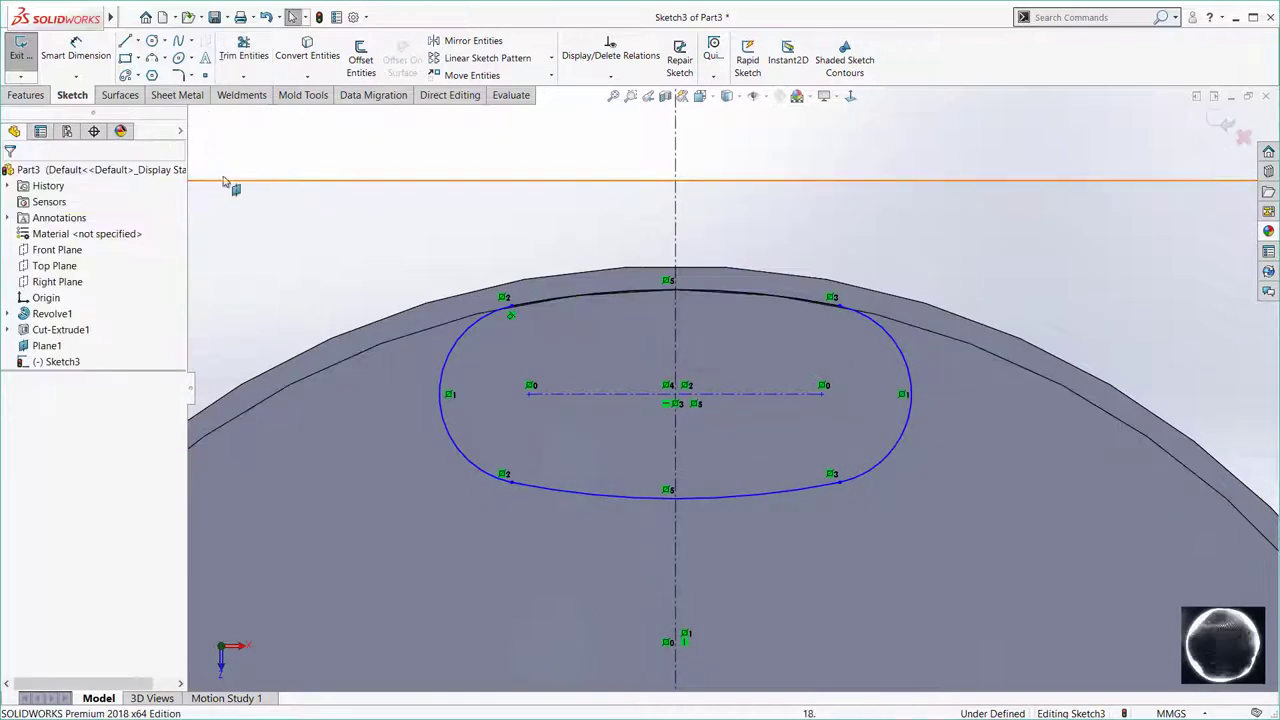
Dimension the slot's end arc to a 3 mm radius.
{"action": "left_click", "coordinate": [906, 368]}
{"action": "left_click", "coordinate": [1025, 466]}
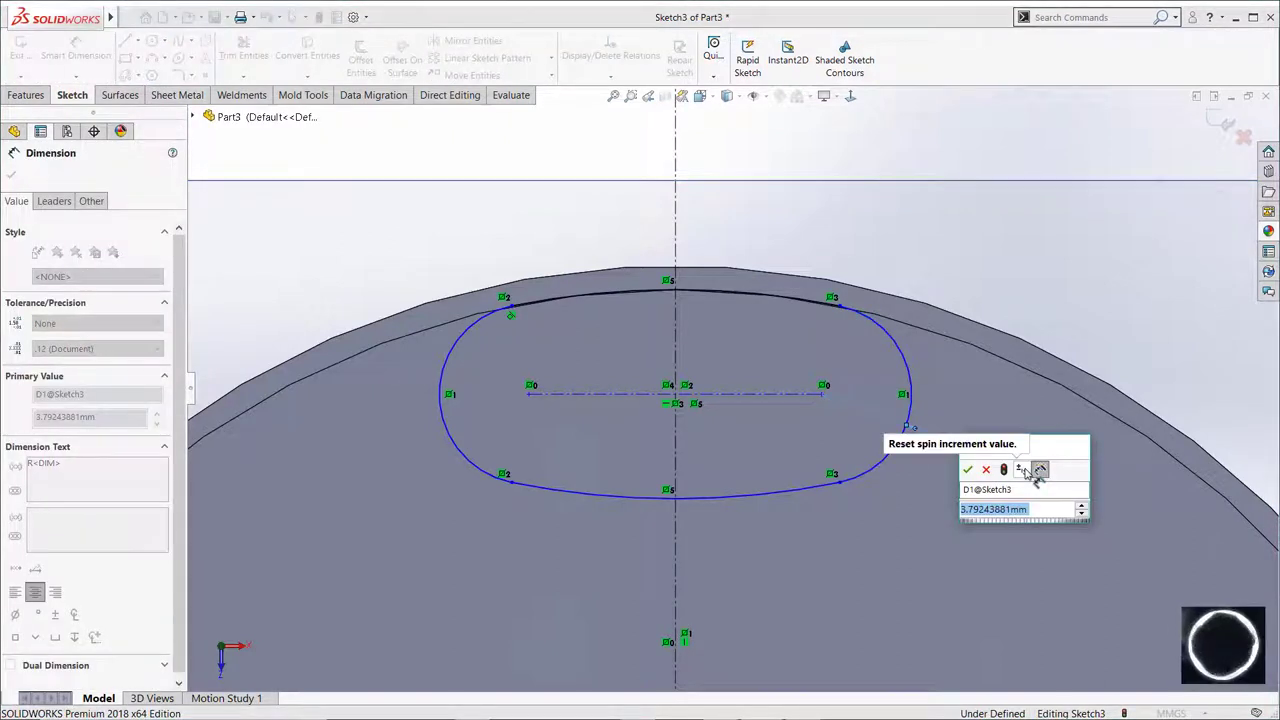
{"action": "type", "text": "3"}
{"action": "key", "text": "Return"}
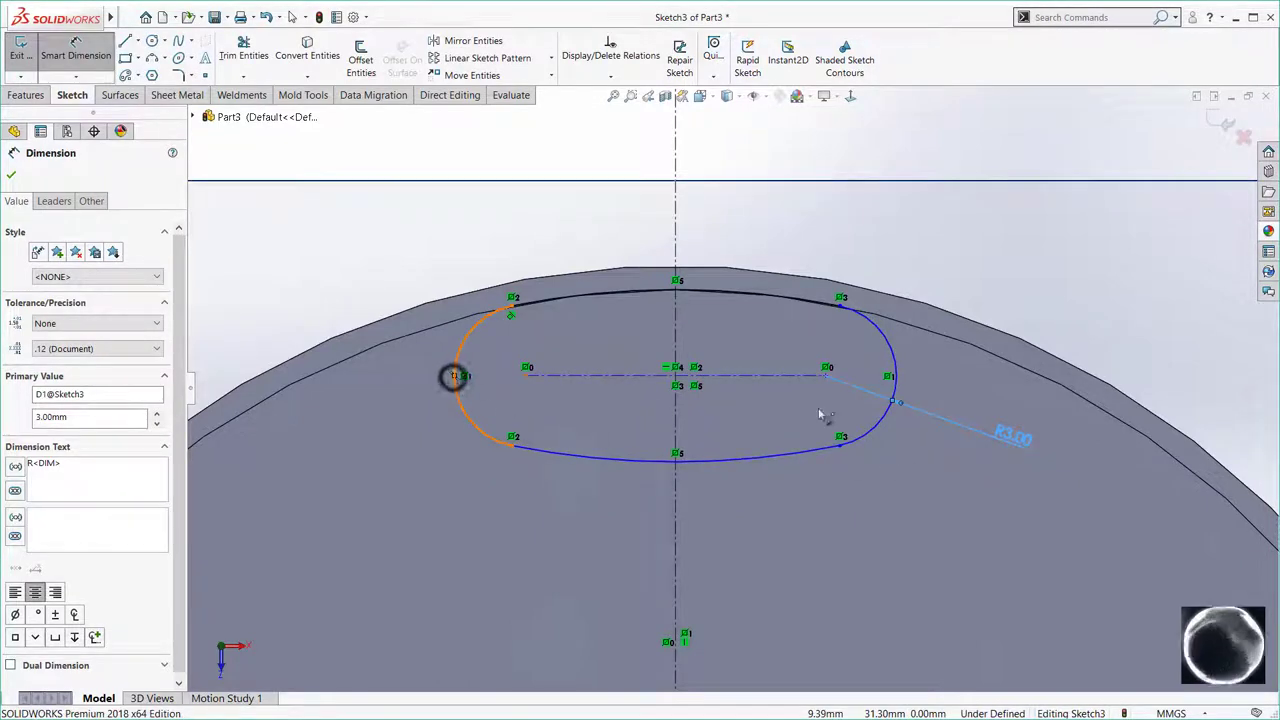
Add an overall slot width dimension of 15, then change it to 18.
{"action": "left_click", "coordinate": [895, 375]}
{"action": "left_click", "coordinate": [750, 232]}
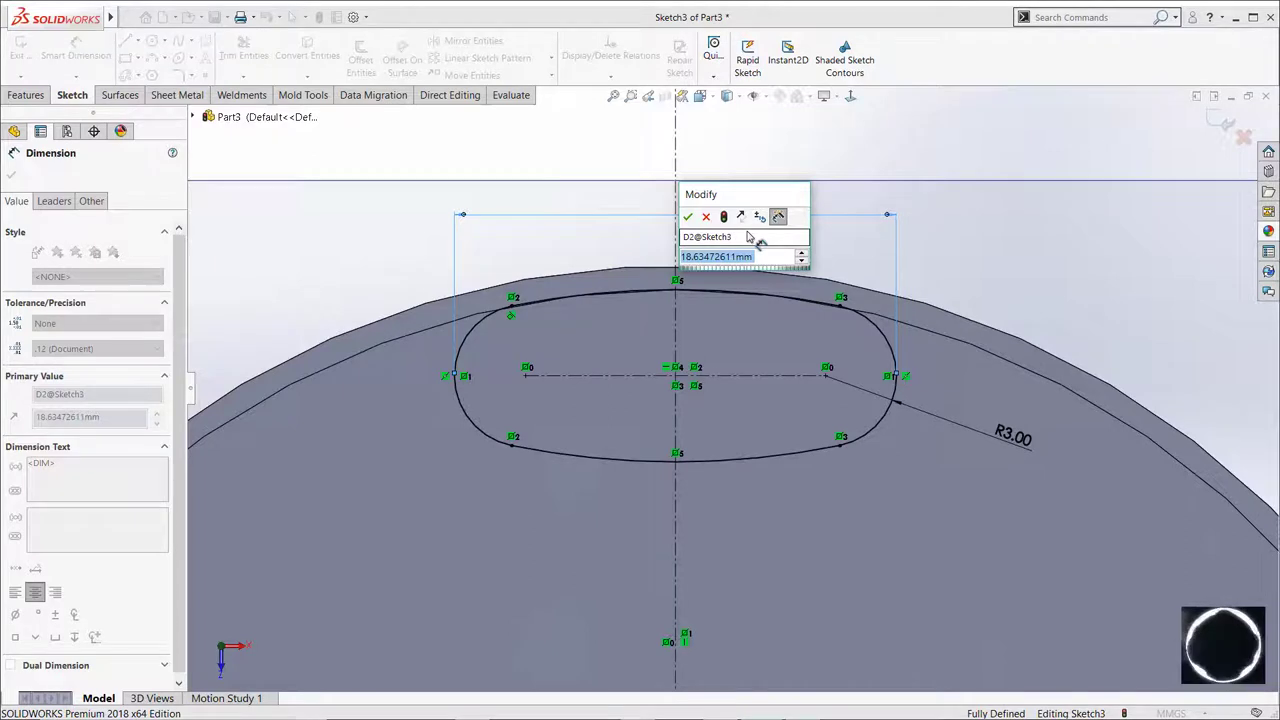
{"action": "type", "text": "15"}
{"action": "key", "text": "Return"}
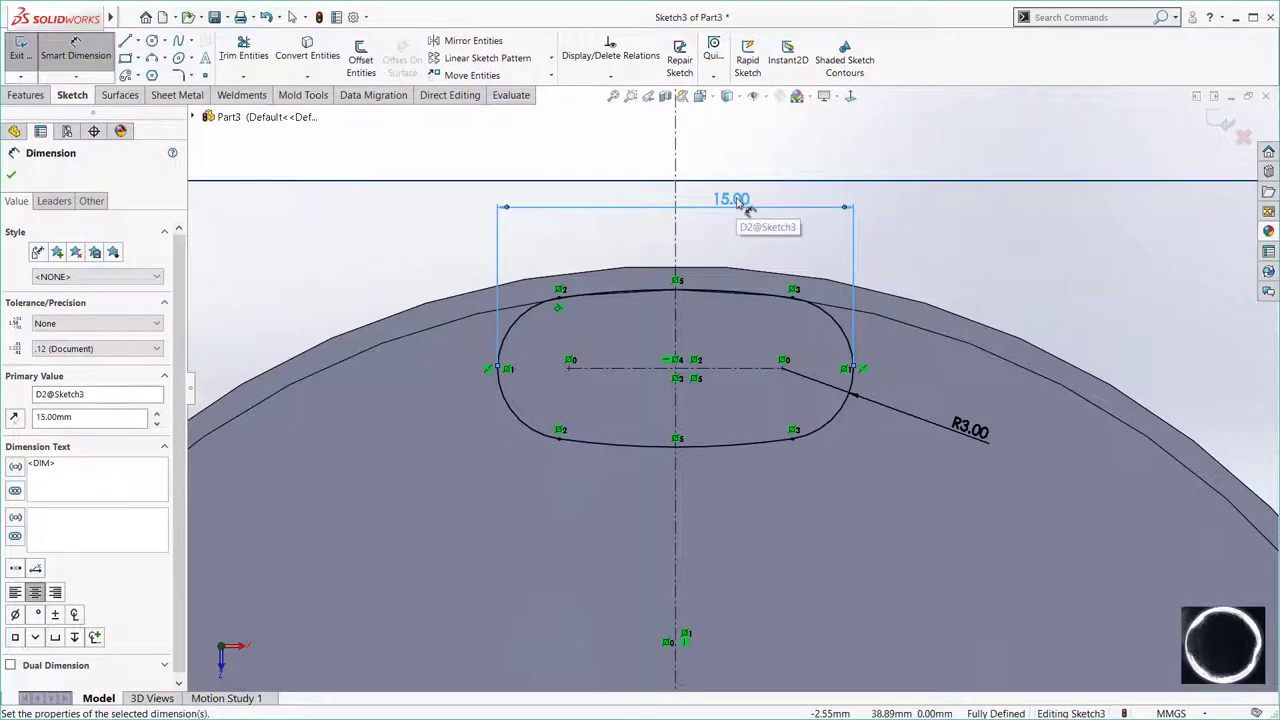
{"action": "double_click", "coordinate": [740, 202]}
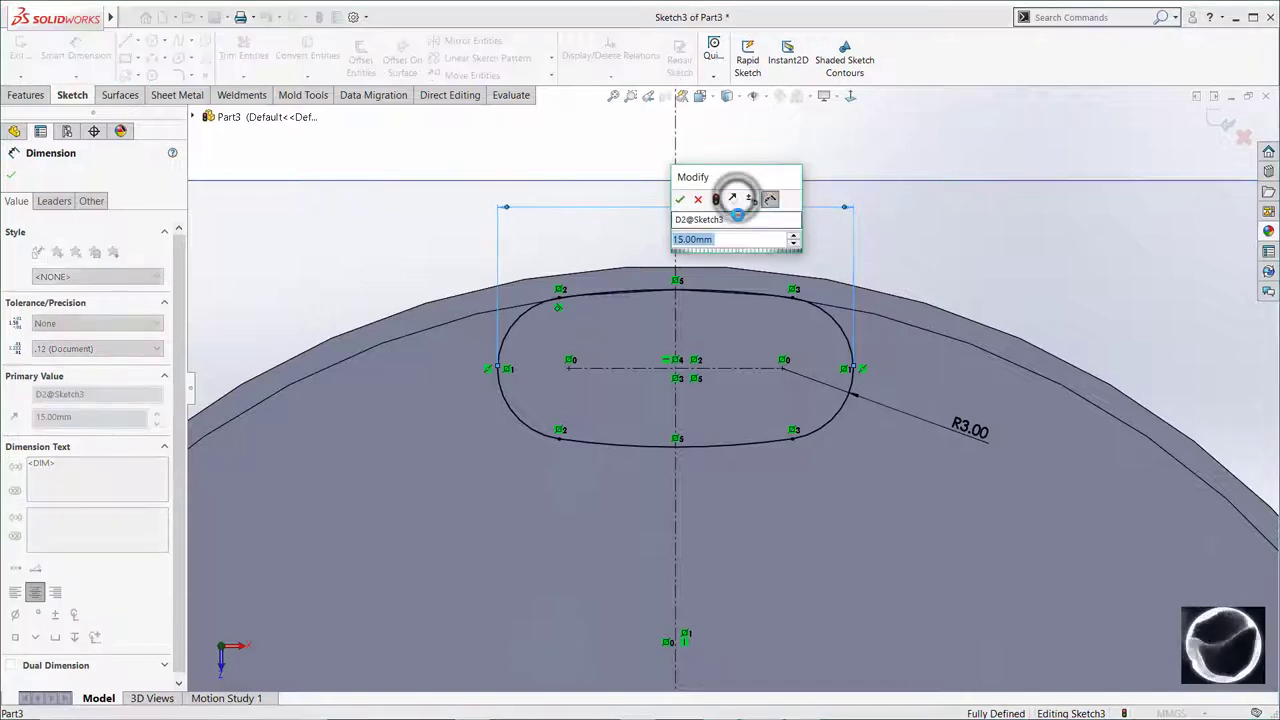
{"action": "type", "text": "18"}
{"action": "key", "text": "Return"}
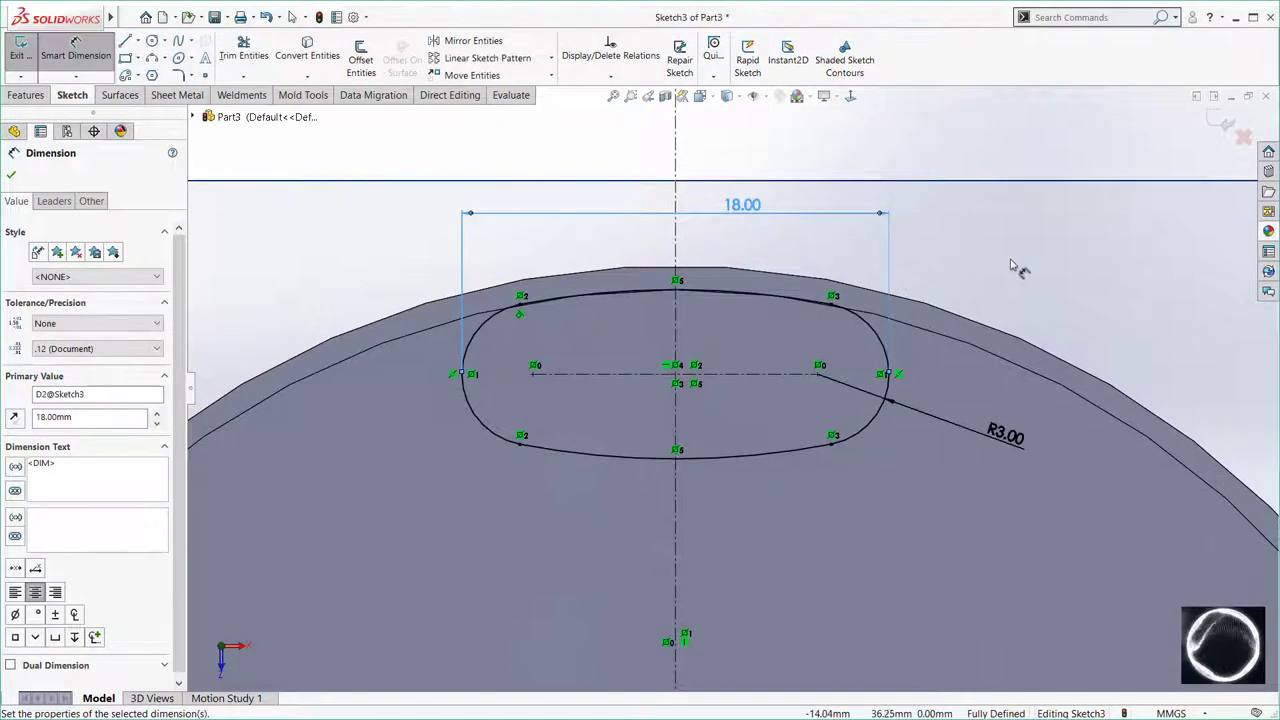
{"action": "key", "text": "Escape"}
{"action": "scroll", "coordinate": [1017, 263], "scroll_direction": "up", "scroll_amount": 3}
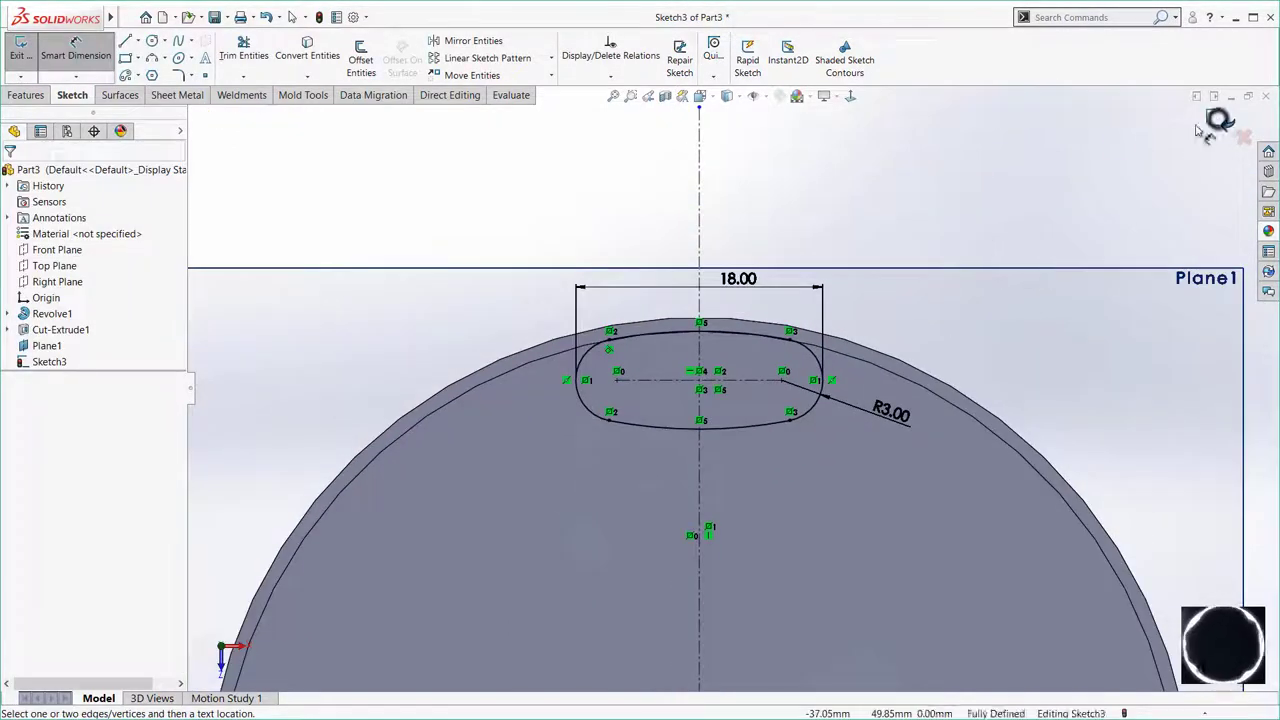
Exit the slot sketch, switch to isometric view and hide Plane1.
{"action": "left_click", "coordinate": [1215, 122]}
{"action": "scroll", "coordinate": [830, 310], "scroll_direction": "up", "scroll_amount": 3}
{"action": "scroll", "coordinate": [768, 458], "scroll_direction": "up", "scroll_amount": 2}
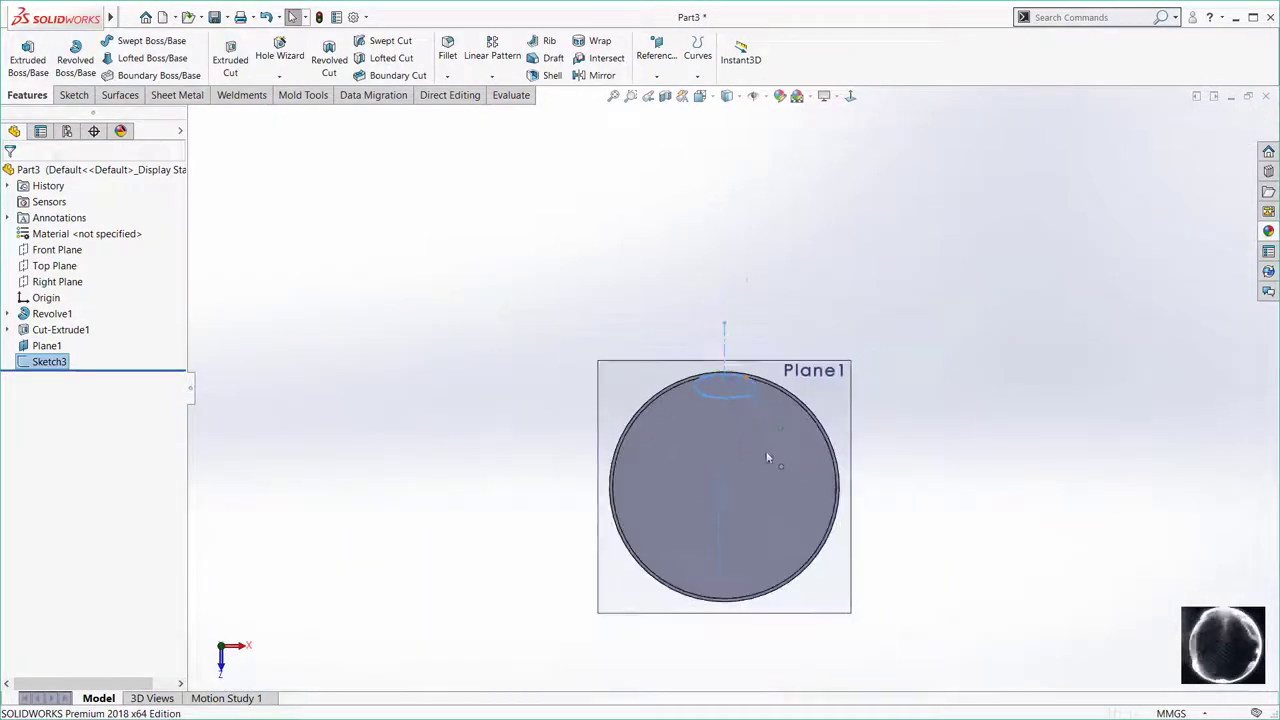
{"action": "key", "text": "ctrl+7"}
{"action": "left_click", "coordinate": [706, 350]}
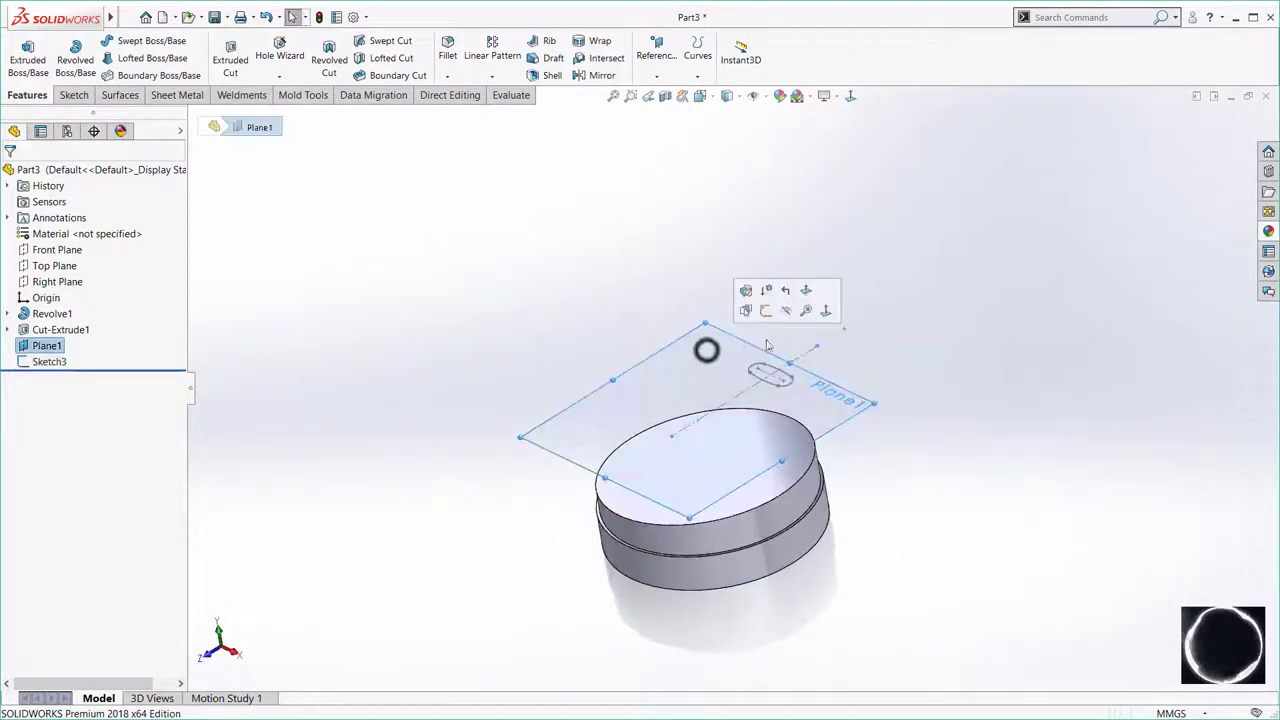
{"action": "left_click", "coordinate": [786, 310]}
{"action": "mouse_move", "coordinate": [681, 267]}
{"action": "middle_mouse_down"}
{"action": "mouse_move", "coordinate": [713, 413]}
{"action": "mouse_move", "coordinate": [700, 449]}
{"action": "mouse_move", "coordinate": [777, 420]}
{"action": "mouse_move", "coordinate": [857, 449]}
{"action": "mouse_move", "coordinate": [856, 484]}
{"action": "mouse_move", "coordinate": [763, 446]}
{"action": "mouse_move", "coordinate": [740, 400]}
{"action": "mouse_move", "coordinate": [762, 427]}
{"action": "middle_mouse_up"}
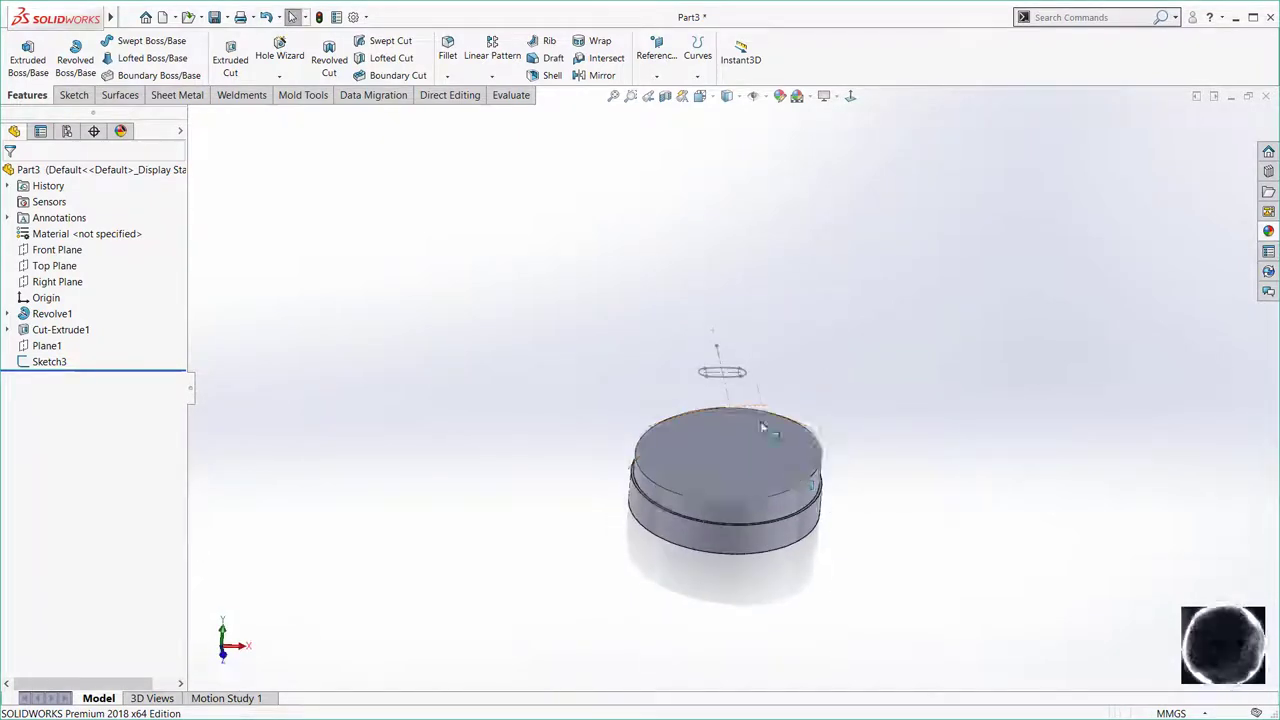
{"action": "scroll", "coordinate": [751, 400], "scroll_direction": "down", "scroll_amount": 3}
{"action": "left_click", "coordinate": [716, 360]}
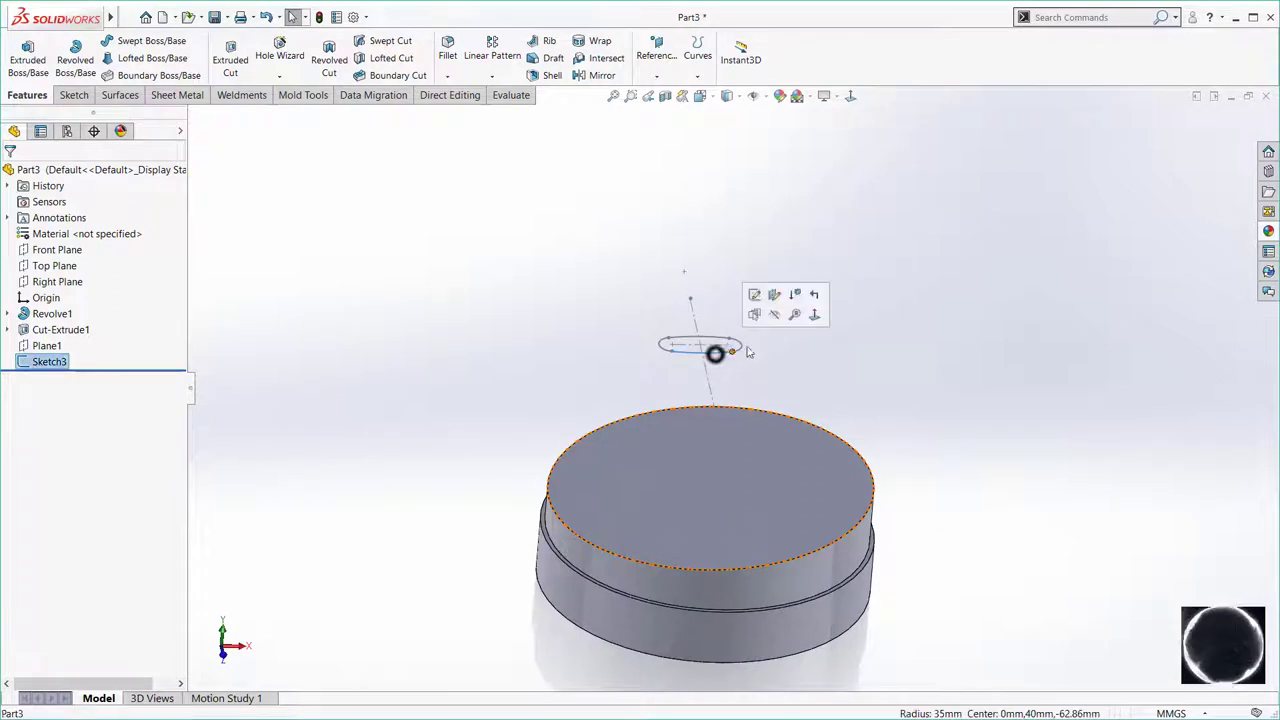
Rotate the whole slot outline 90° about the origin to the disc's rim and close Sketch3.
{"action": "left_click", "coordinate": [749, 294]}
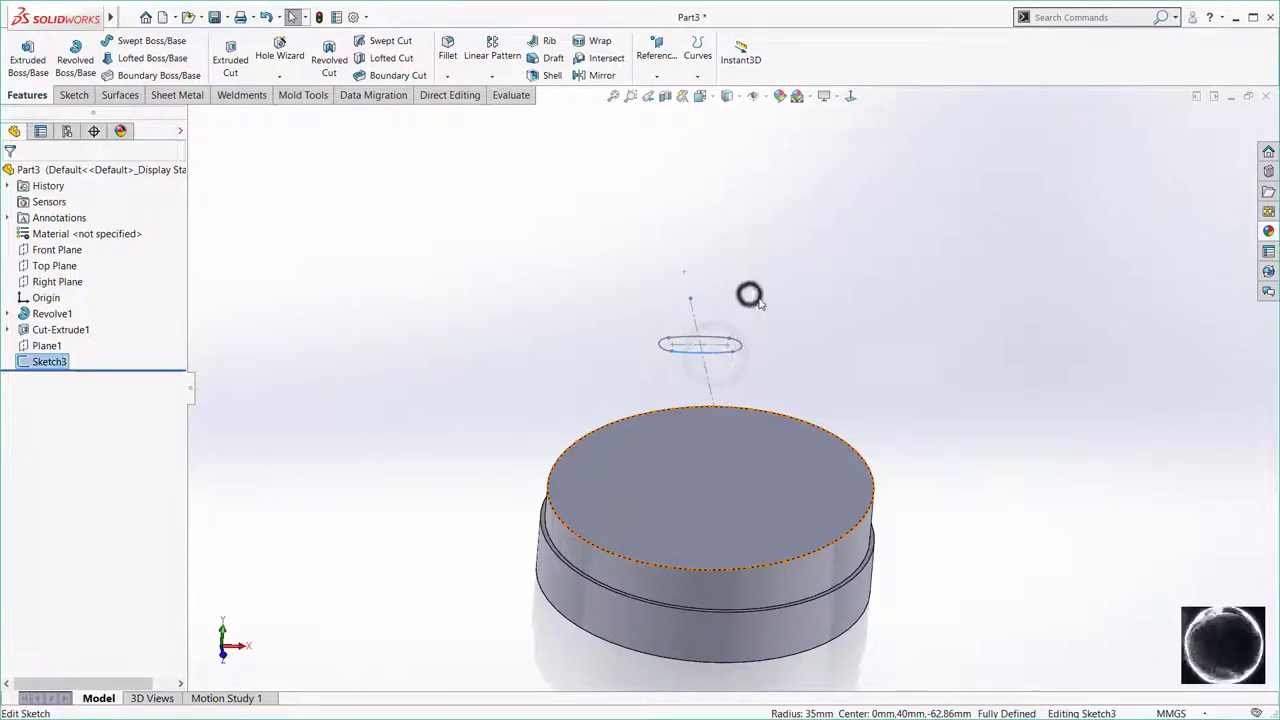
{"action": "left_click", "coordinate": [850, 96]}
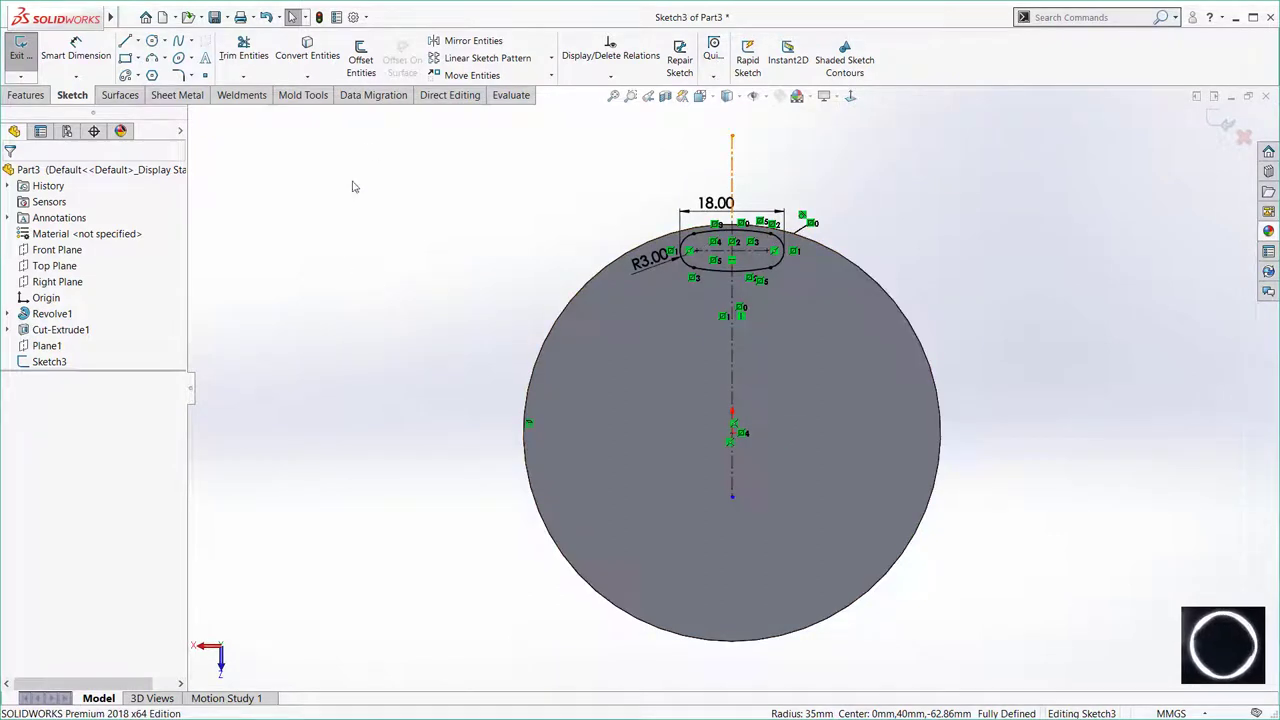
{"action": "left_click_drag", "start_coordinate": [876, 190], "coordinate": [592, 280]}
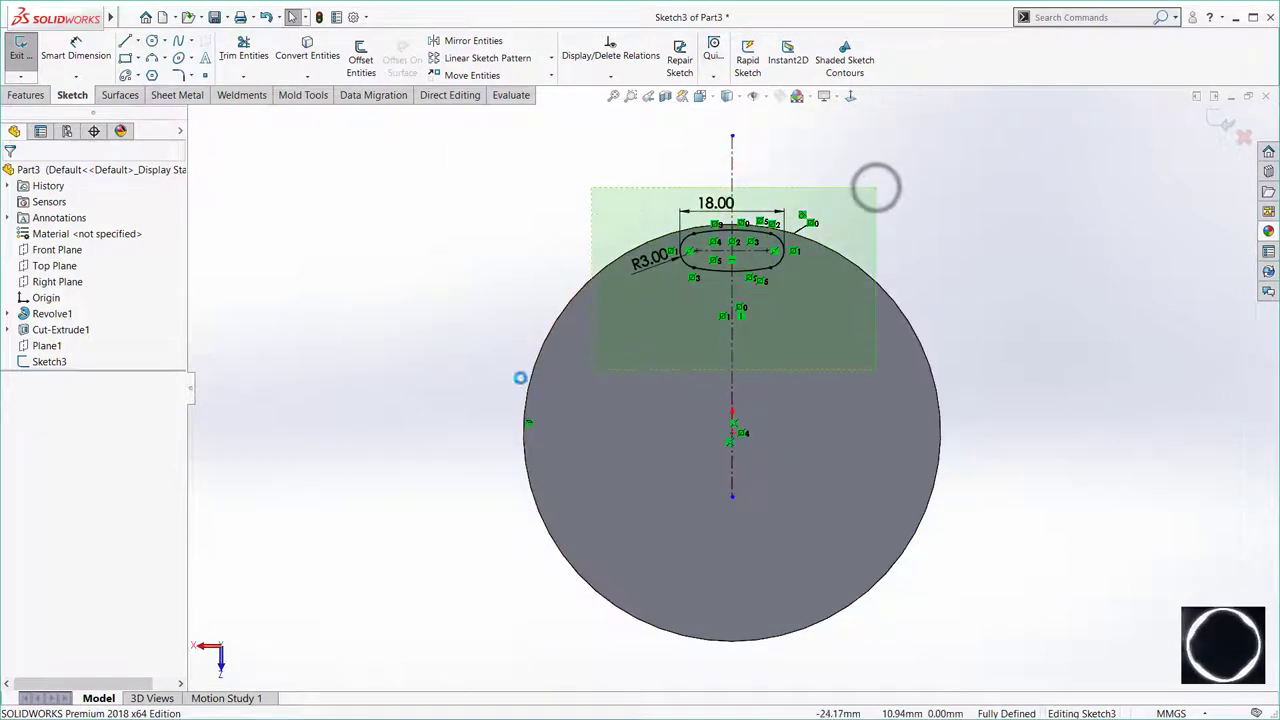
{"action": "left_click", "coordinate": [552, 75]}
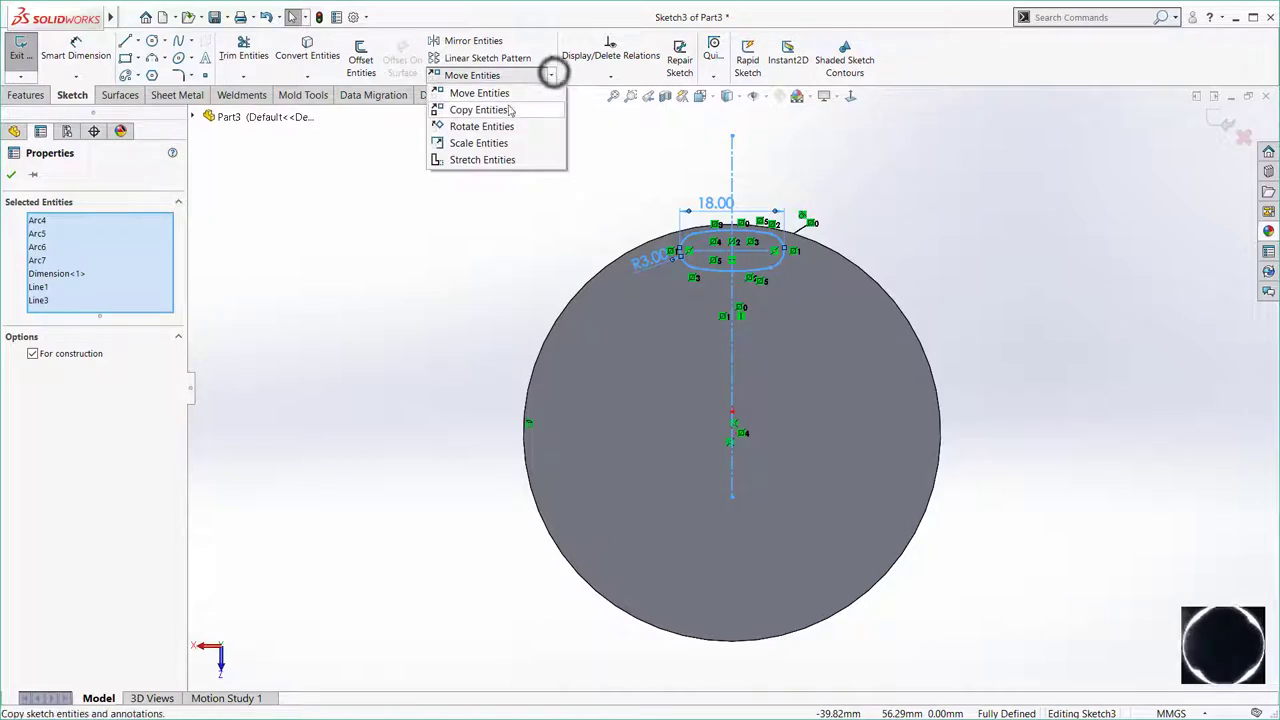
{"action": "left_click", "coordinate": [488, 126]}
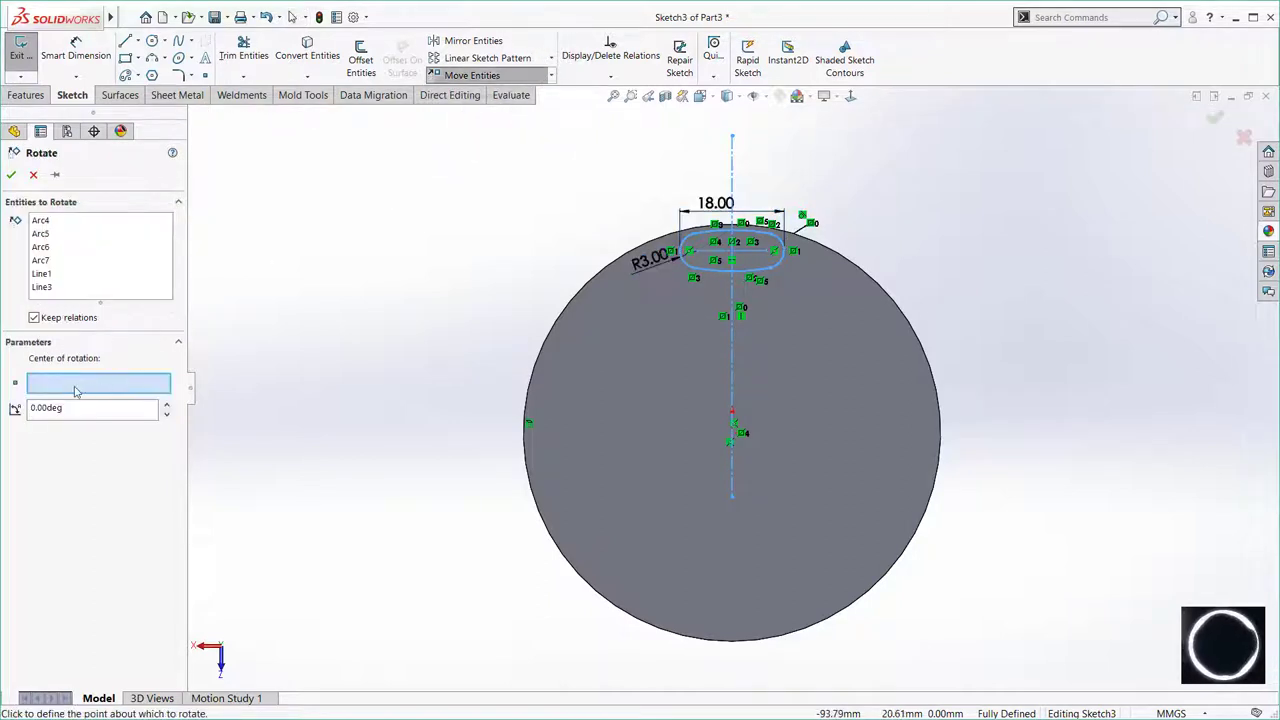
{"action": "left_click", "coordinate": [733, 437]}
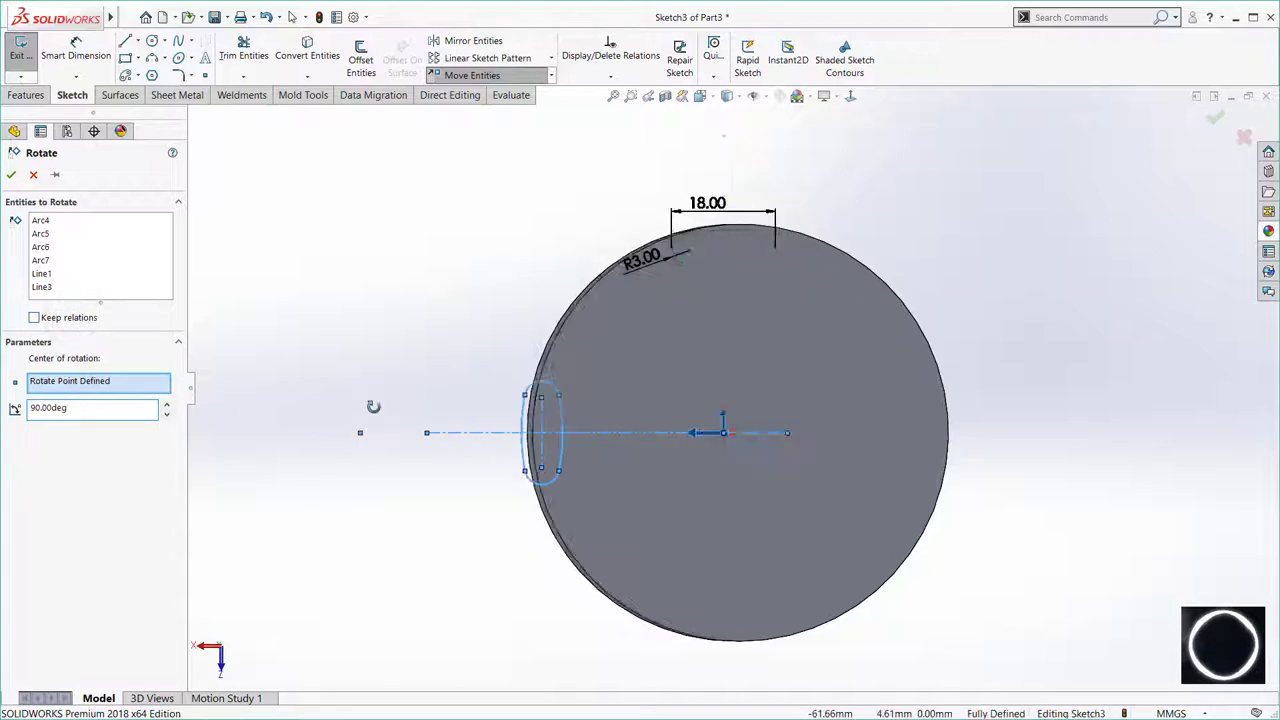
{"action": "middle_click_drag", "start_coordinate": [371, 406], "coordinate": [645, 391]}
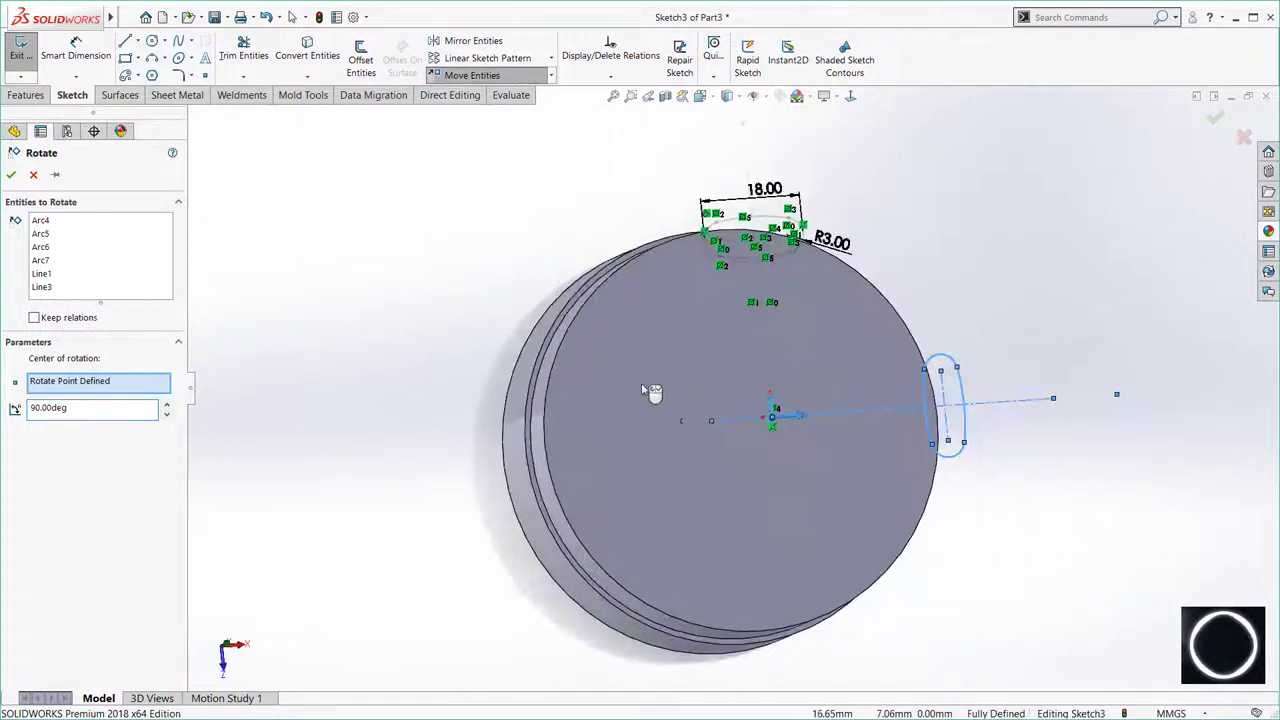
{"action": "left_click", "coordinate": [12, 177]}
{"action": "left_click", "coordinate": [240, 286]}
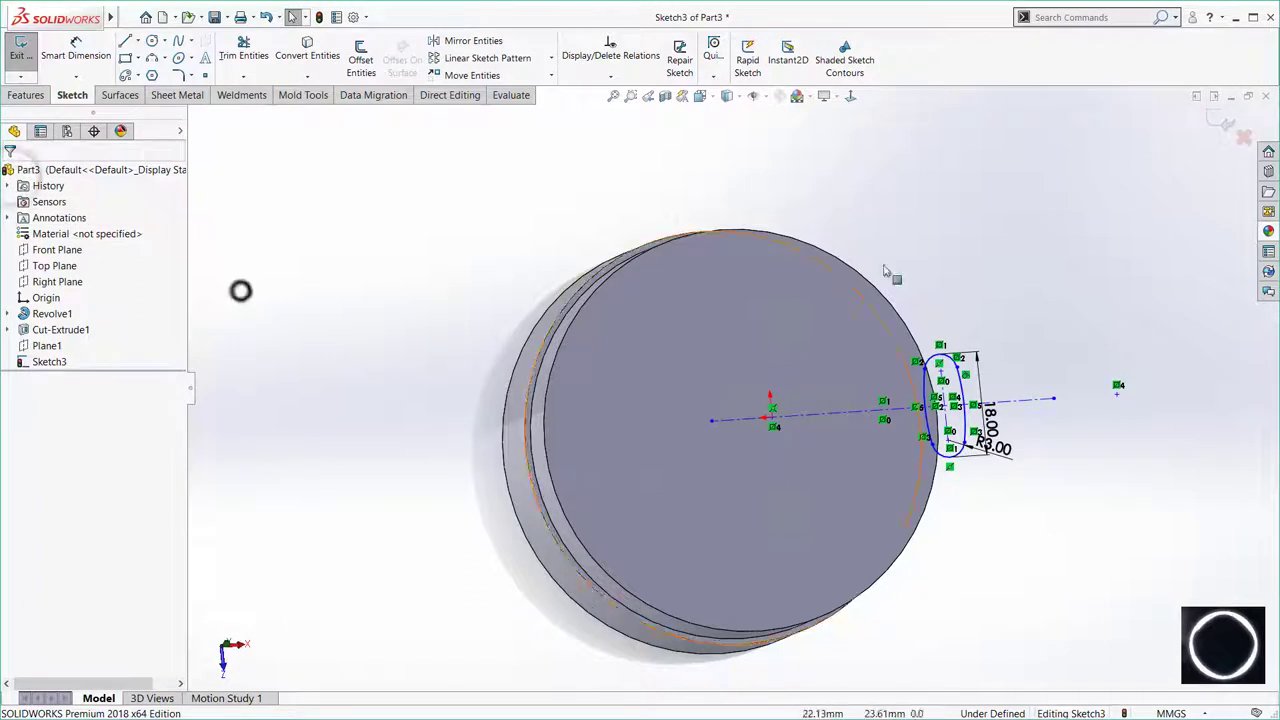
{"action": "left_click", "coordinate": [1222, 121]}
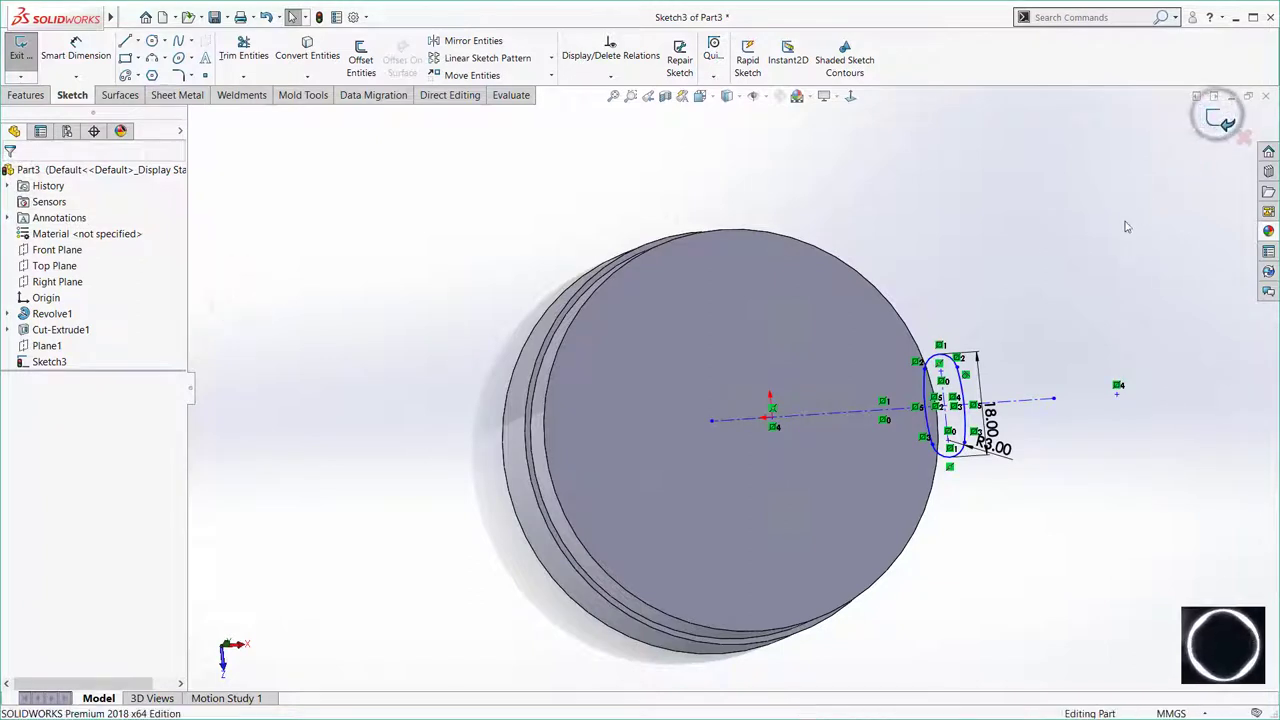
{"action": "middle_click_drag", "start_coordinate": [955, 559], "coordinate": [937, 289]}
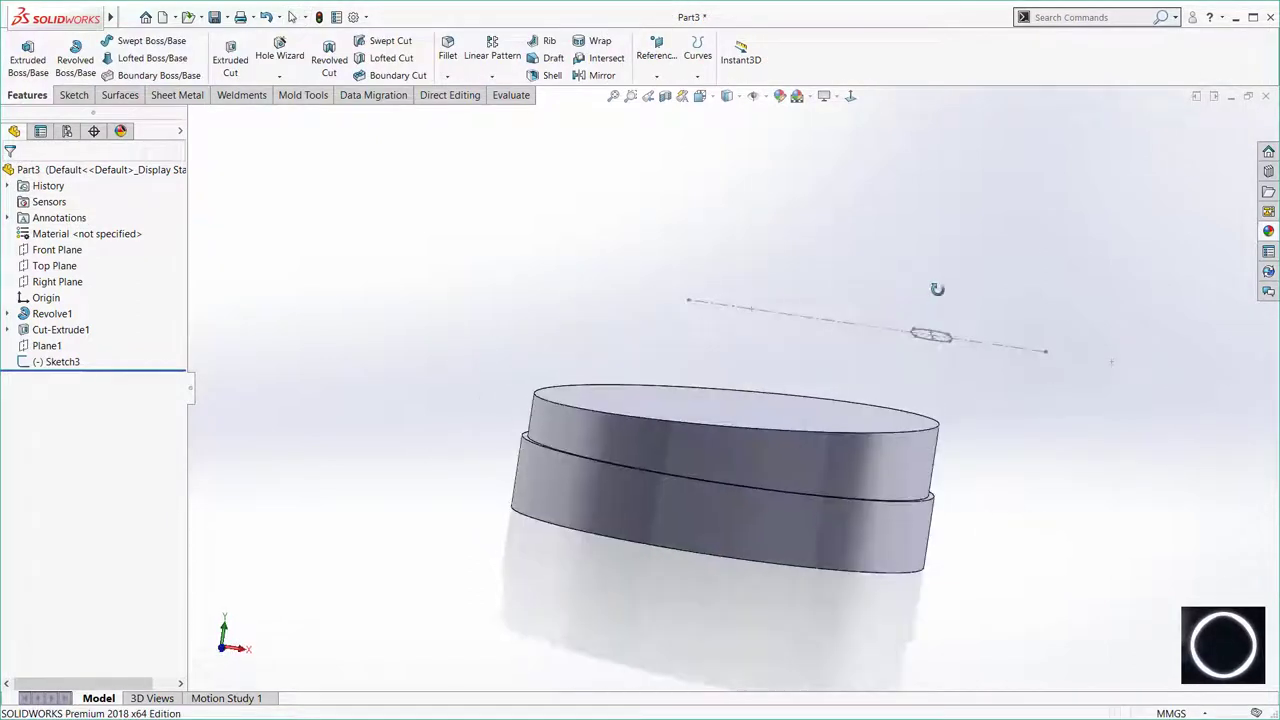
Start a loft from the cap's top face to the Sketch3 slot profile.
{"action": "middle_click_drag", "start_coordinate": [840, 336], "coordinate": [857, 449]}
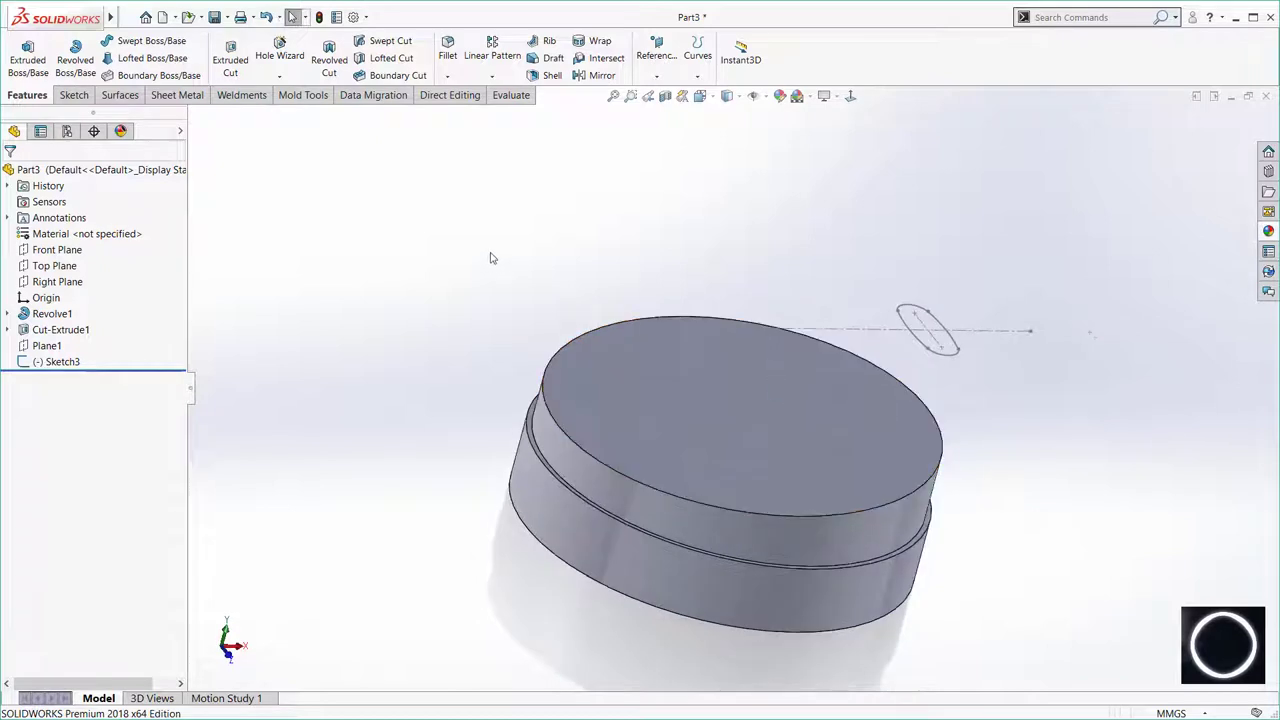
{"action": "left_click", "coordinate": [159, 58]}
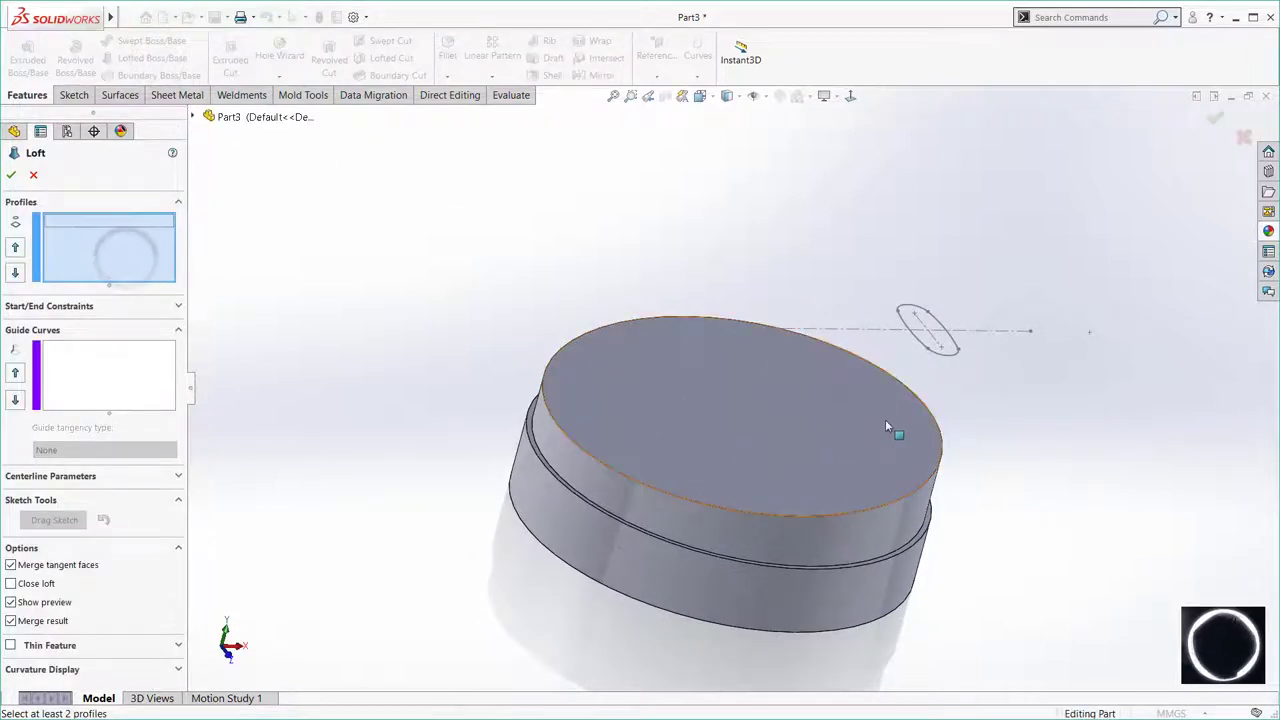
{"action": "left_click", "coordinate": [928, 434]}
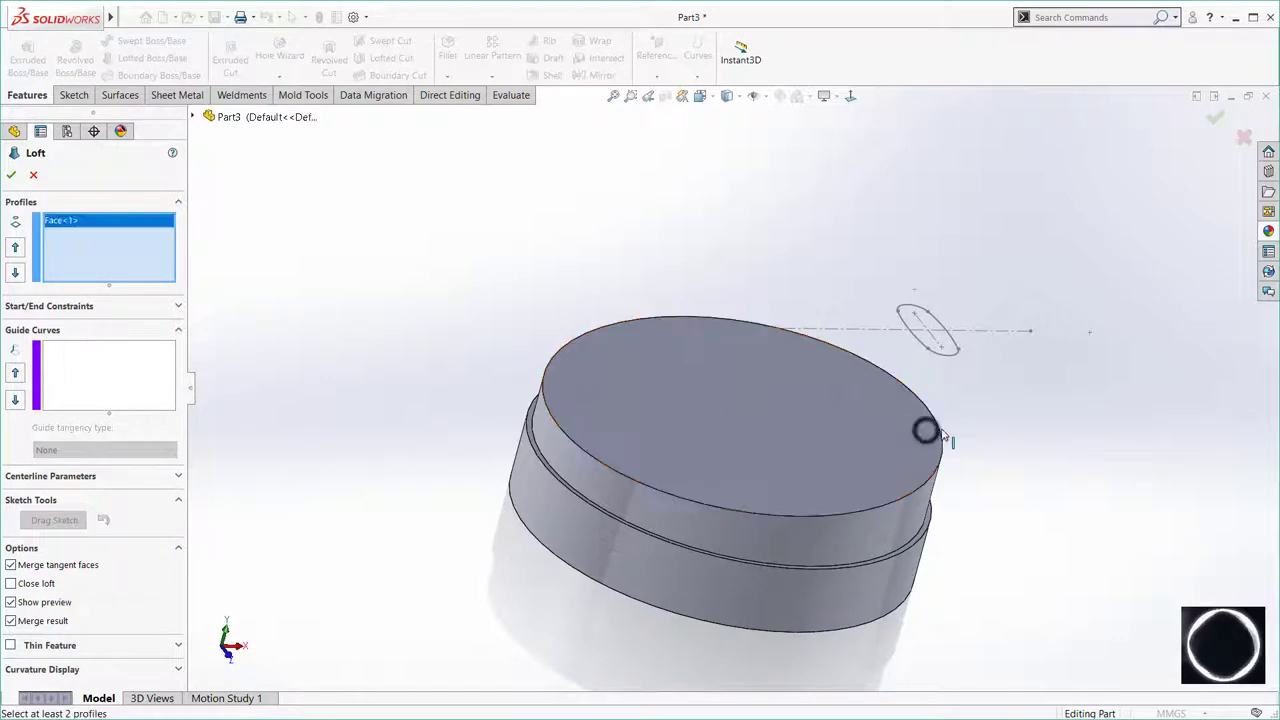
{"action": "left_click", "coordinate": [958, 356]}
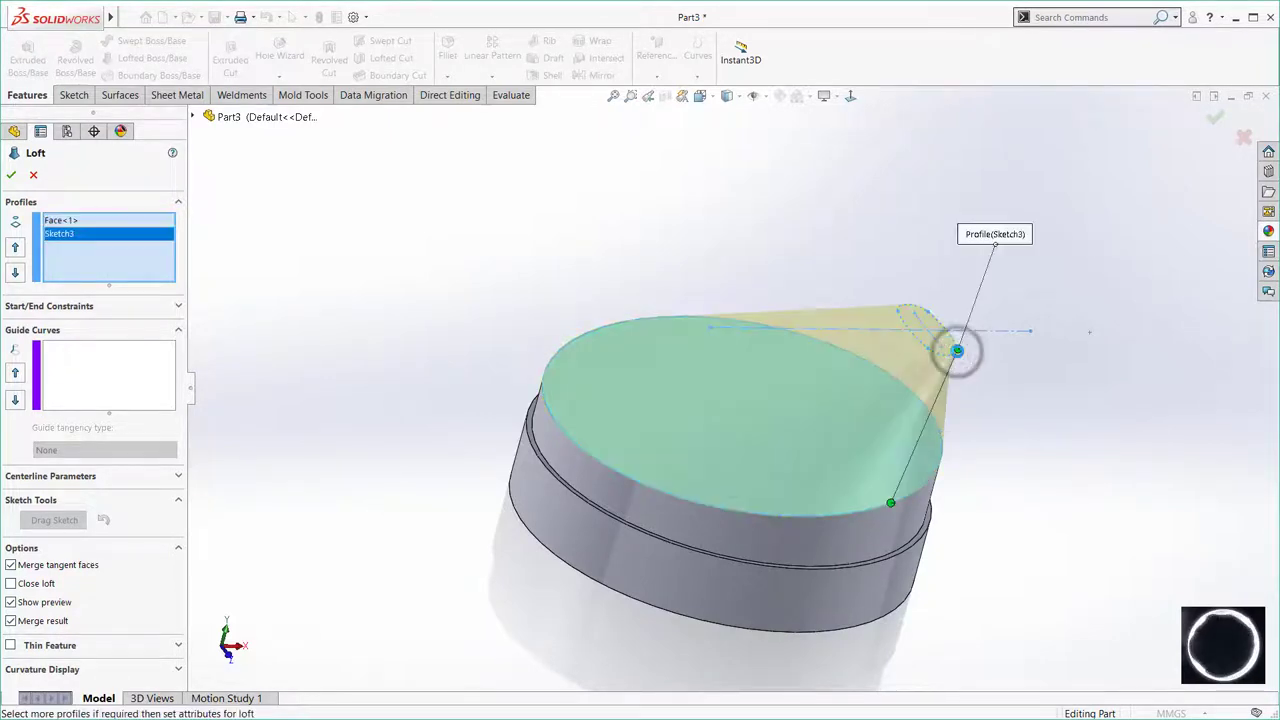
View the loft preview from the Right with all connectors shown.
{"action": "left_click", "coordinate": [701, 95]}
{"action": "left_click", "coordinate": [758, 152]}
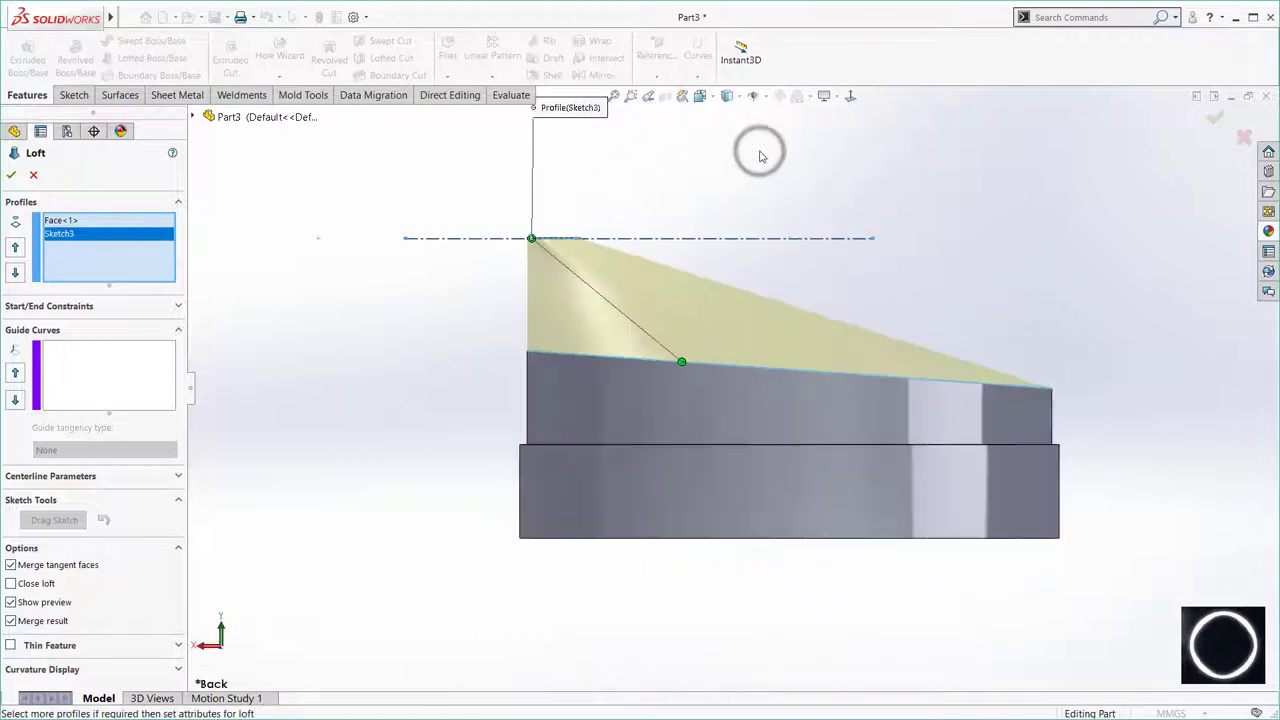
{"action": "left_click", "coordinate": [703, 97]}
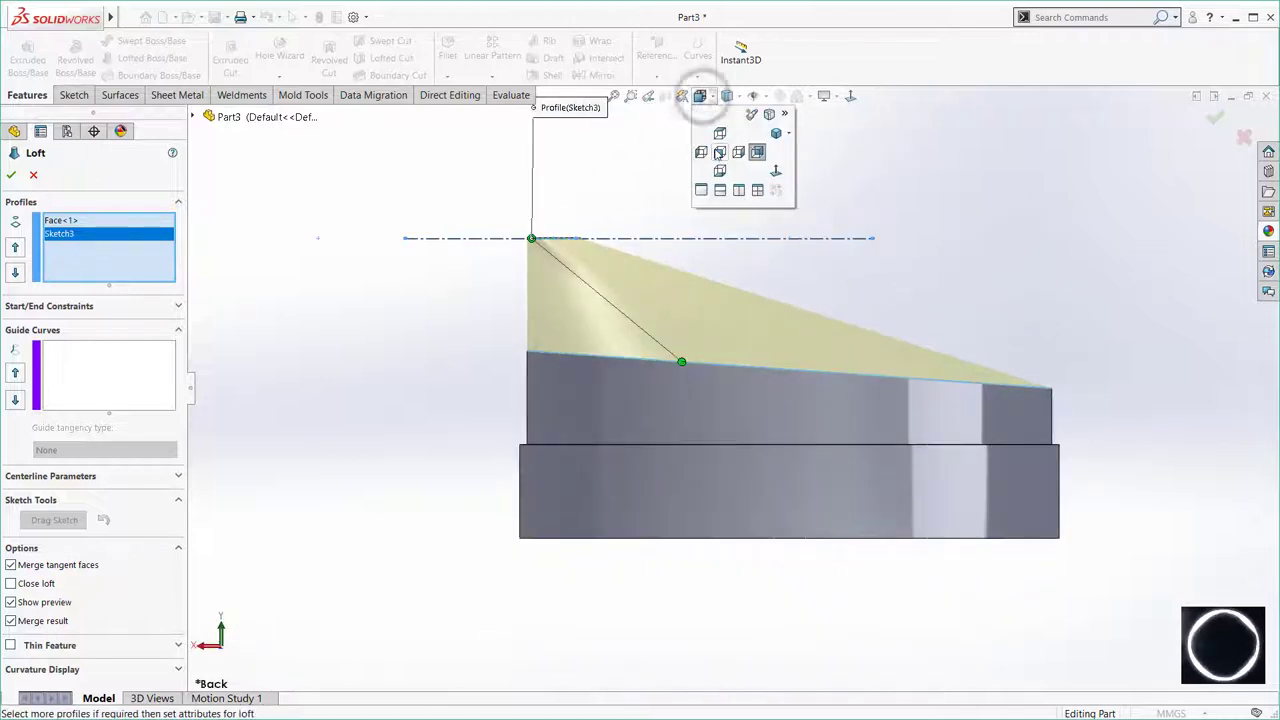
{"action": "left_click", "coordinate": [738, 152]}
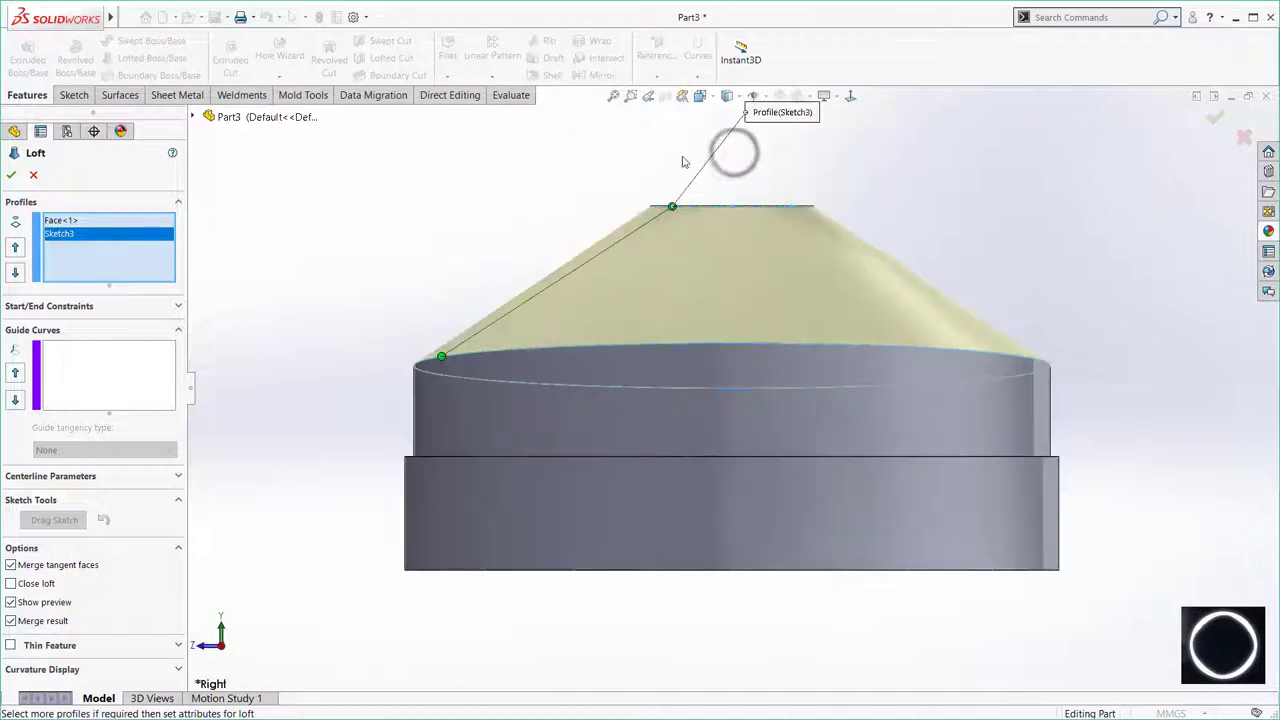
{"action": "right_click", "coordinate": [330, 179]}
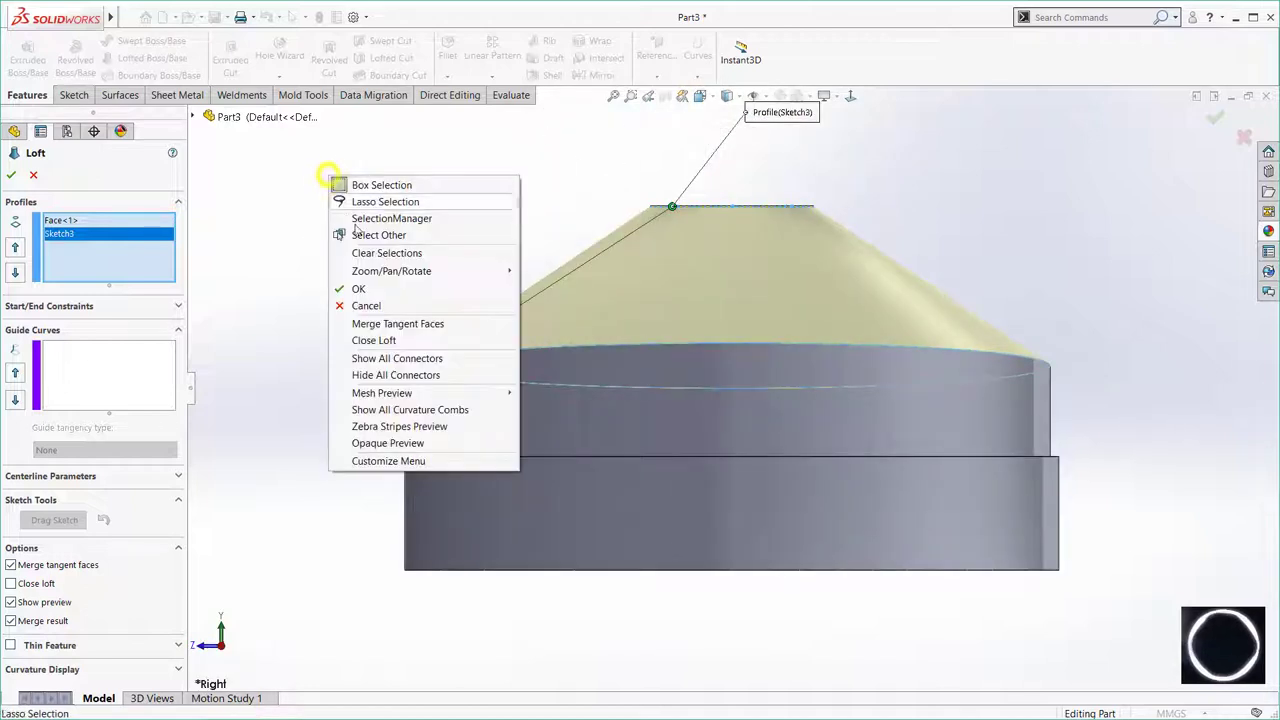
{"action": "left_click", "coordinate": [381, 360]}
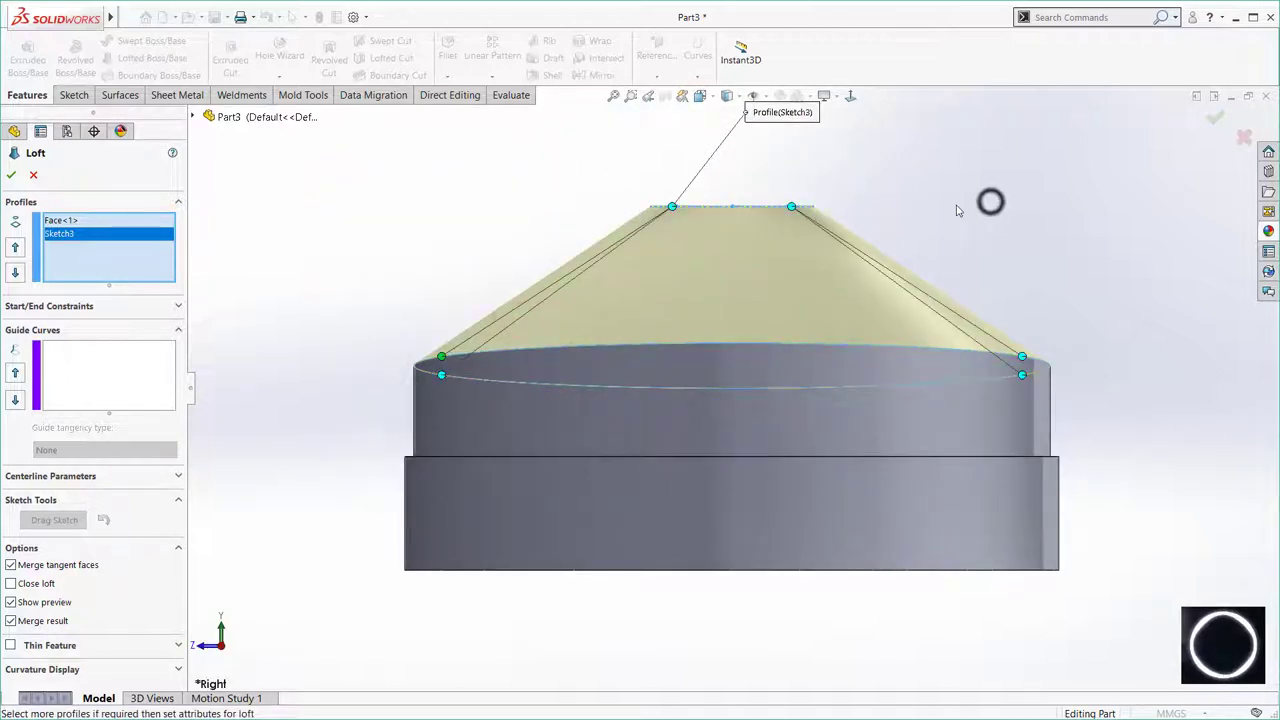
From a tilted side view, drag a loft connector point along the cap's top edge.
{"action": "mouse_move", "coordinate": [956, 210]}
{"action": "middle_mouse_down"}
{"action": "mouse_move", "coordinate": [988, 200]}
{"action": "mouse_move", "coordinate": [974, 320]}
{"action": "mouse_move", "coordinate": [990, 388]}
{"action": "mouse_move", "coordinate": [966, 371]}
{"action": "middle_mouse_up"}
{"action": "scroll", "coordinate": [966, 371], "scroll_direction": "up", "scroll_amount": 3}
{"action": "mouse_move", "coordinate": [680, 437]}
{"action": "middle_mouse_down"}
{"action": "mouse_move", "coordinate": [700, 300]}
{"action": "mouse_move", "coordinate": [771, 430]}
{"action": "mouse_move", "coordinate": [753, 394]}
{"action": "mouse_move", "coordinate": [731, 403]}
{"action": "middle_mouse_up"}
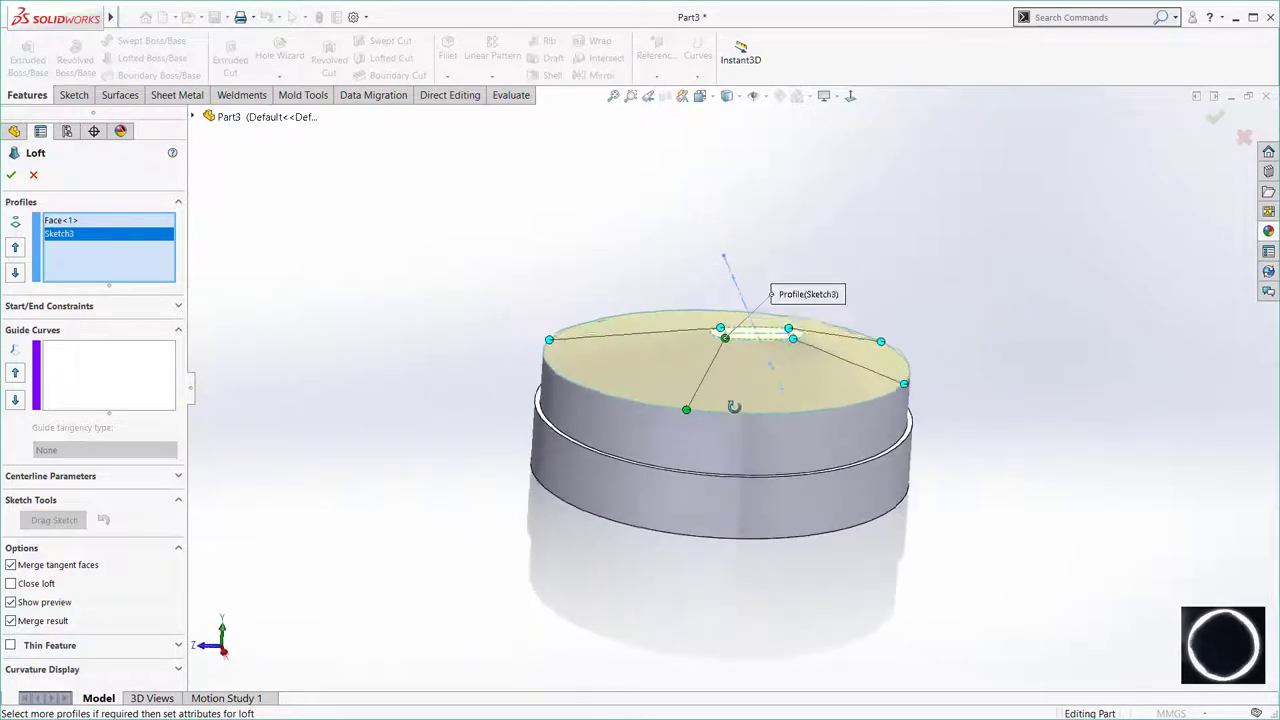
{"action": "left_click_drag", "start_coordinate": [855, 421], "coordinate": [836, 426]}
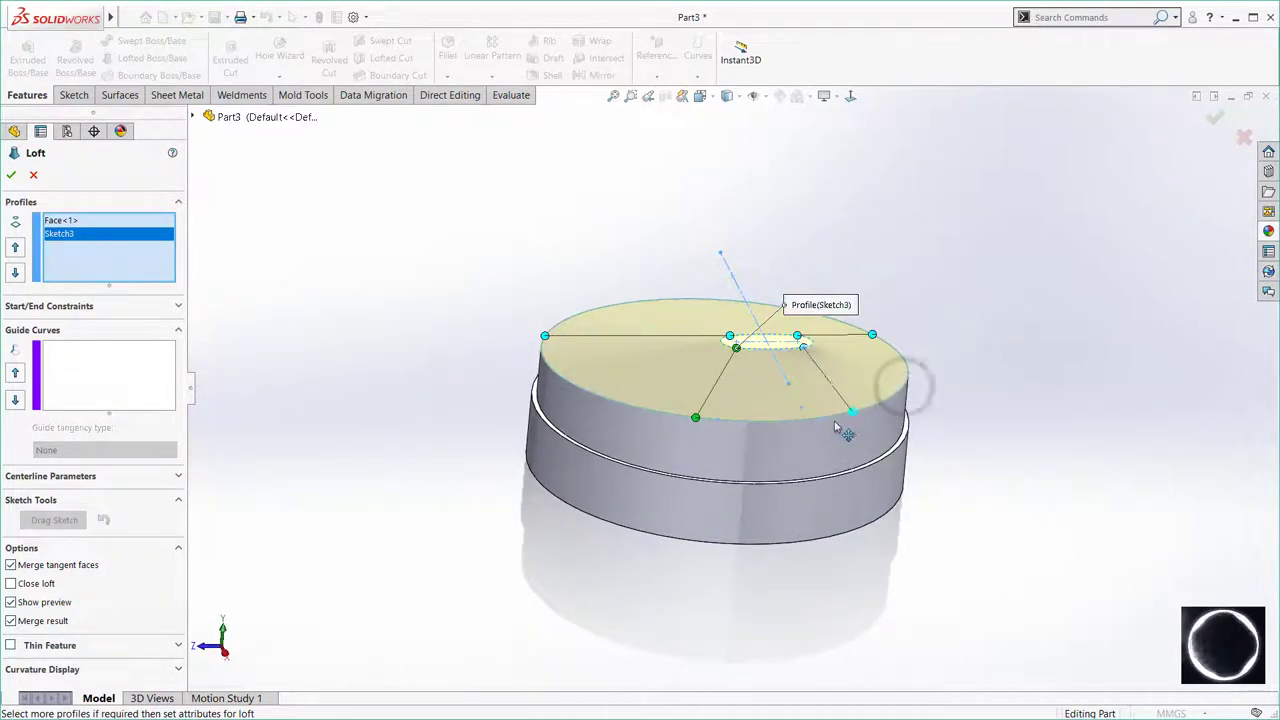
In the Right view, shift the remaining left and right connector points along the top edge.
{"action": "left_click", "coordinate": [699, 95]}
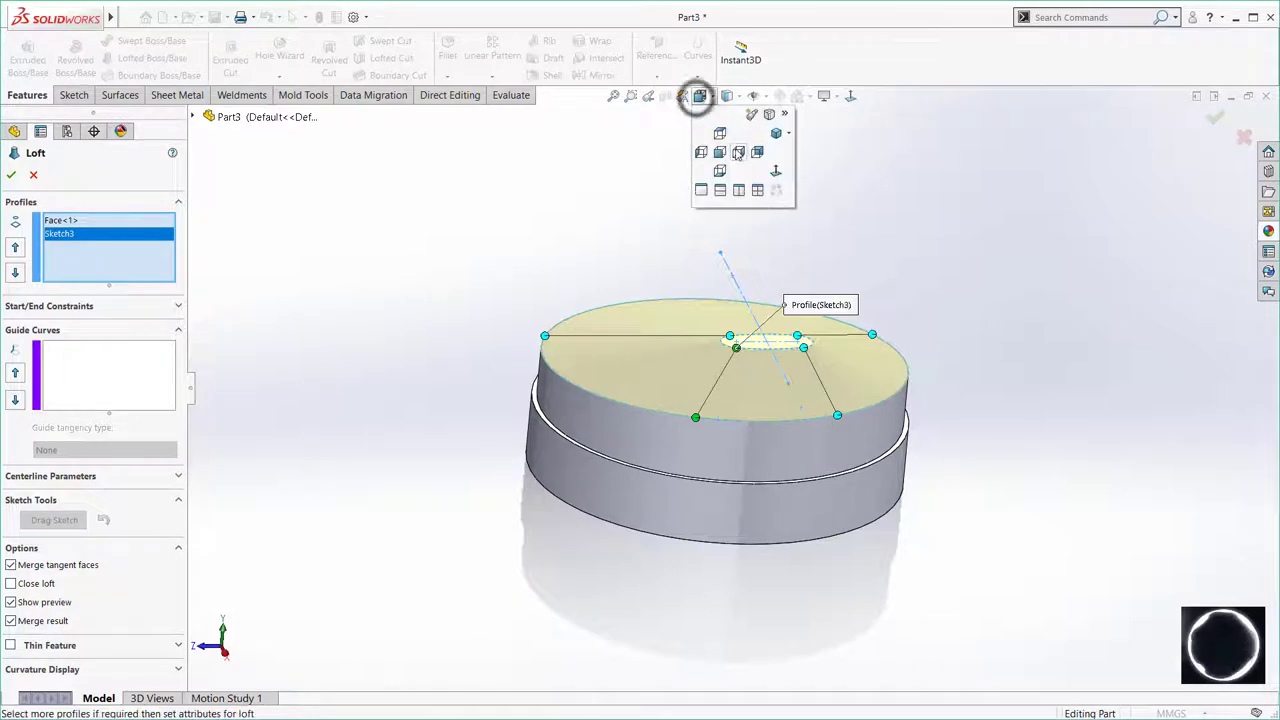
{"action": "left_click", "coordinate": [735, 150]}
{"action": "scroll", "coordinate": [790, 320], "scroll_direction": "down", "scroll_amount": 2}
{"action": "scroll", "coordinate": [790, 320], "scroll_direction": "down", "scroll_amount": 2}
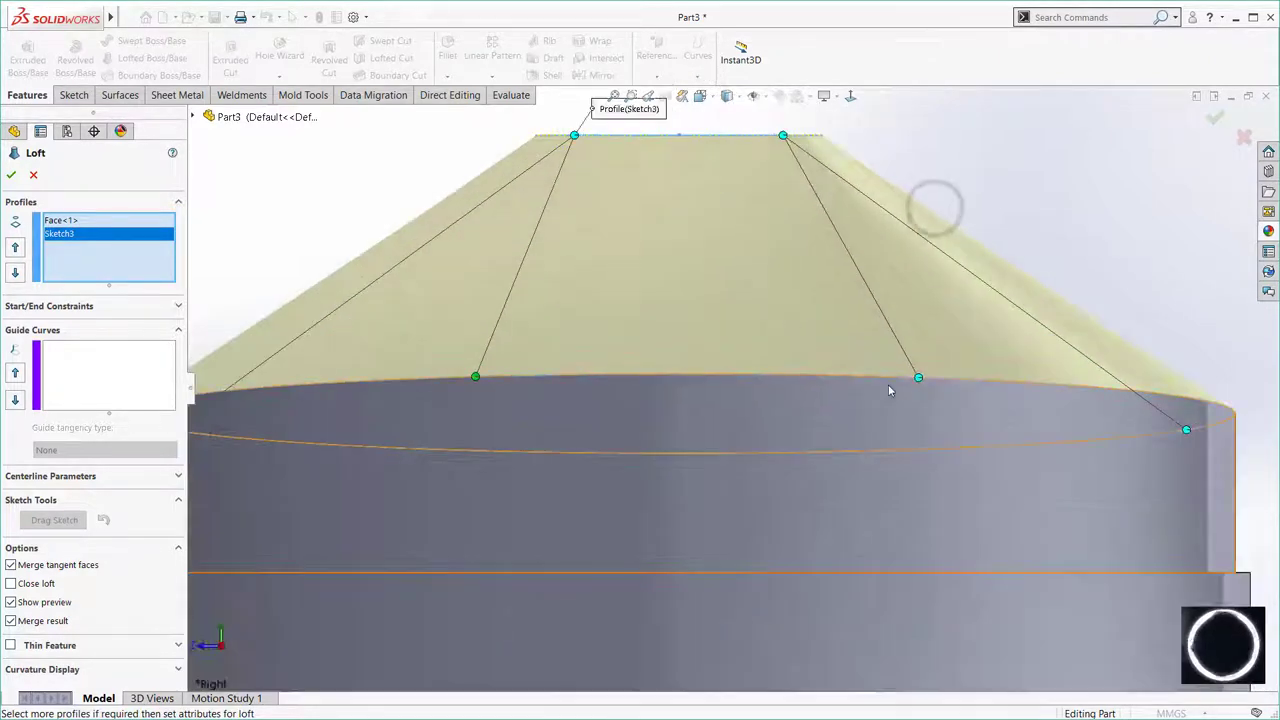
{"action": "scroll", "coordinate": [888, 384], "scroll_direction": "up", "scroll_amount": 3}
{"action": "left_click_drag", "start_coordinate": [862, 388], "coordinate": [847, 393]}
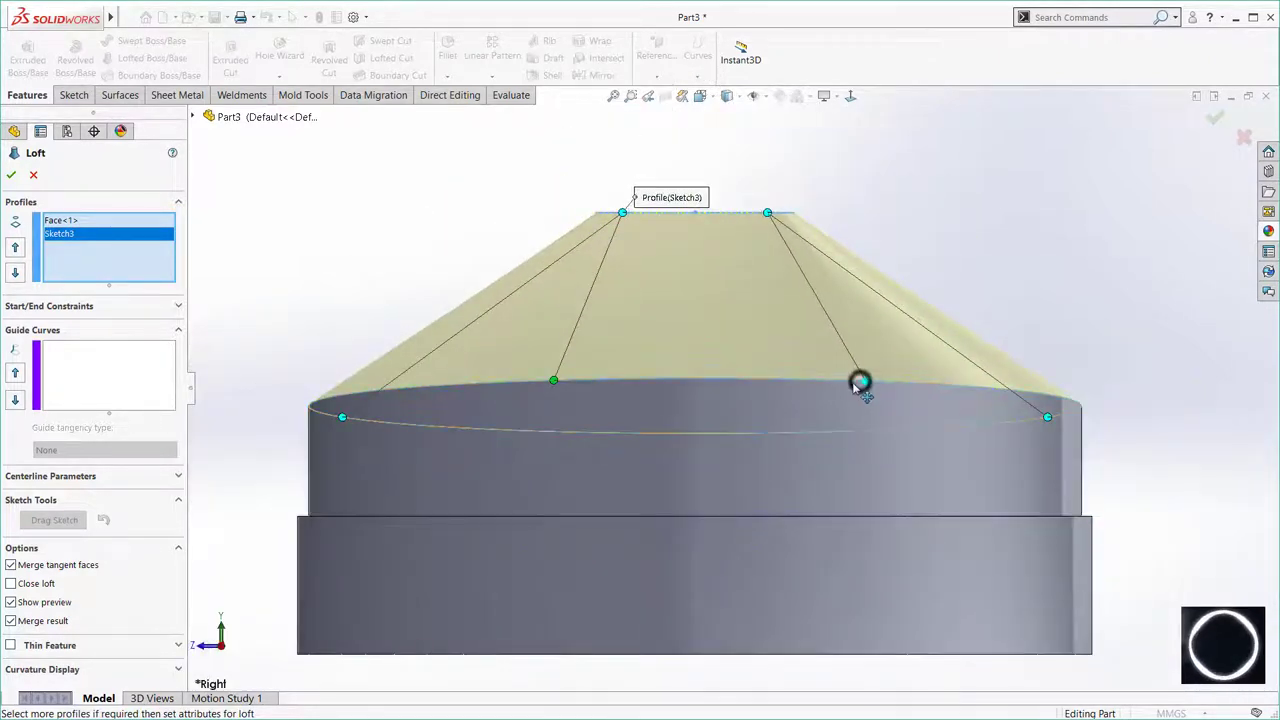
{"action": "scroll", "coordinate": [966, 412], "scroll_direction": "up", "scroll_amount": 2}
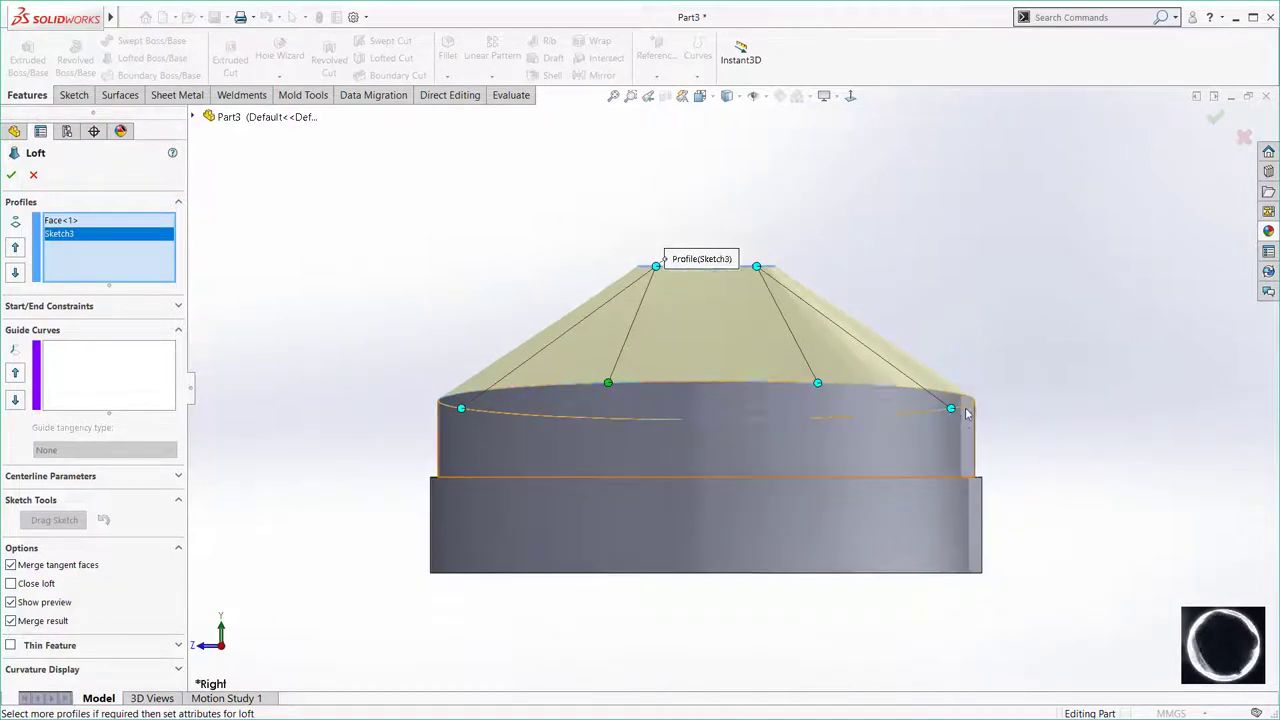
{"action": "left_click_drag", "start_coordinate": [951, 411], "coordinate": [1082, 408]}
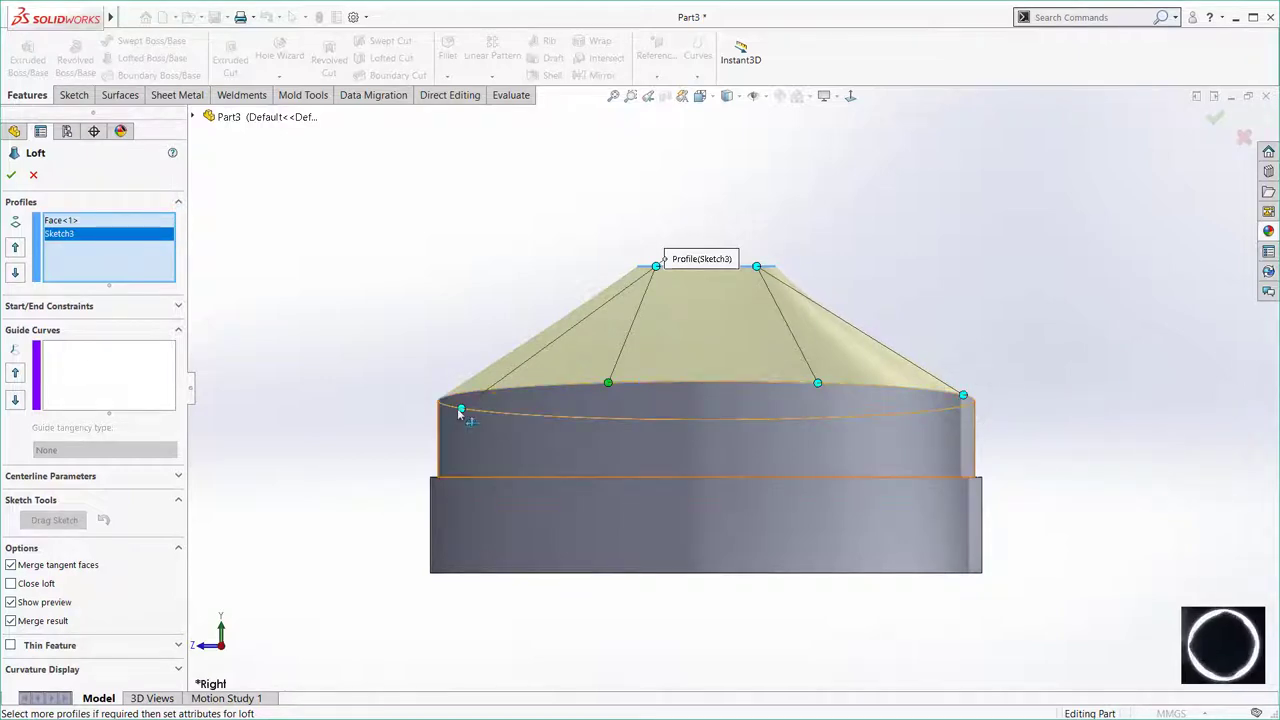
{"action": "left_click_drag", "start_coordinate": [460, 412], "coordinate": [438, 407]}
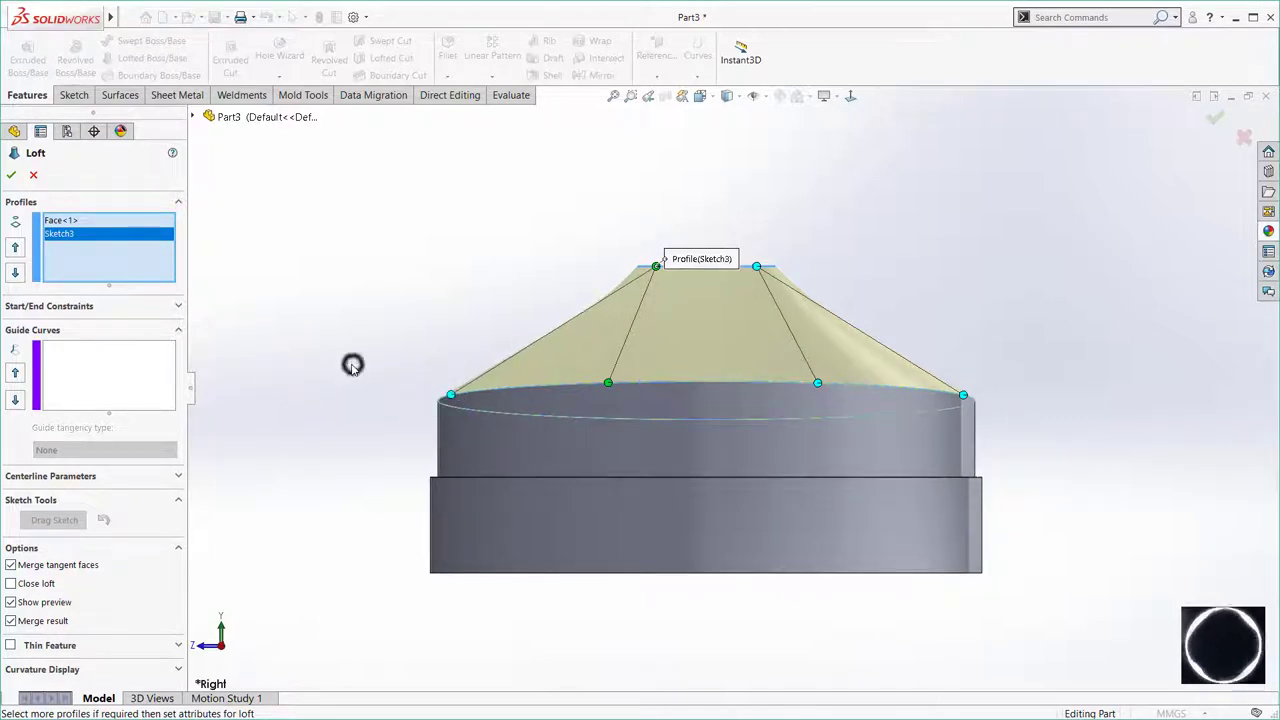
{"action": "mouse_move", "coordinate": [352, 365]}
{"action": "middle_mouse_down"}
{"action": "mouse_move", "coordinate": [609, 551]}
{"action": "mouse_move", "coordinate": [590, 540]}
{"action": "middle_mouse_up"}
{"action": "left_click", "coordinate": [62, 307]}
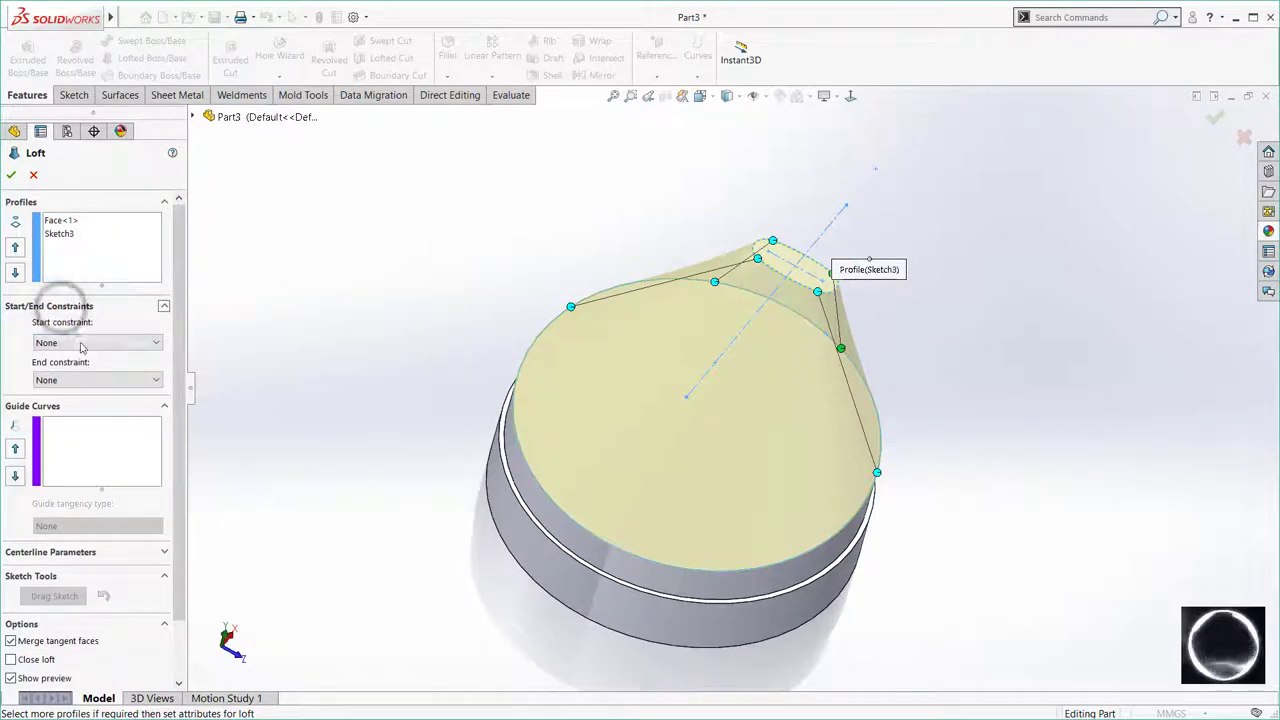
Set the loft start to Tangency To Face and the end to Normal To Profile, length 0.75.
{"action": "left_click", "coordinate": [62, 342]}
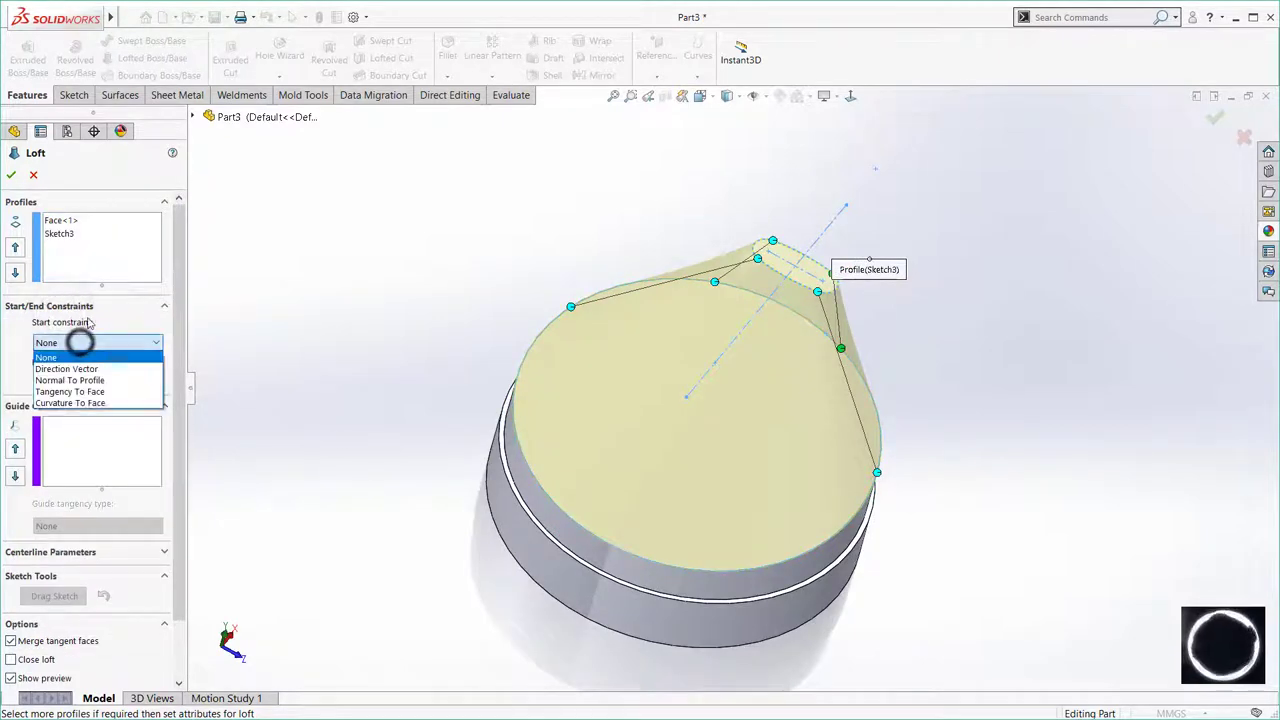
{"action": "left_click", "coordinate": [92, 382]}
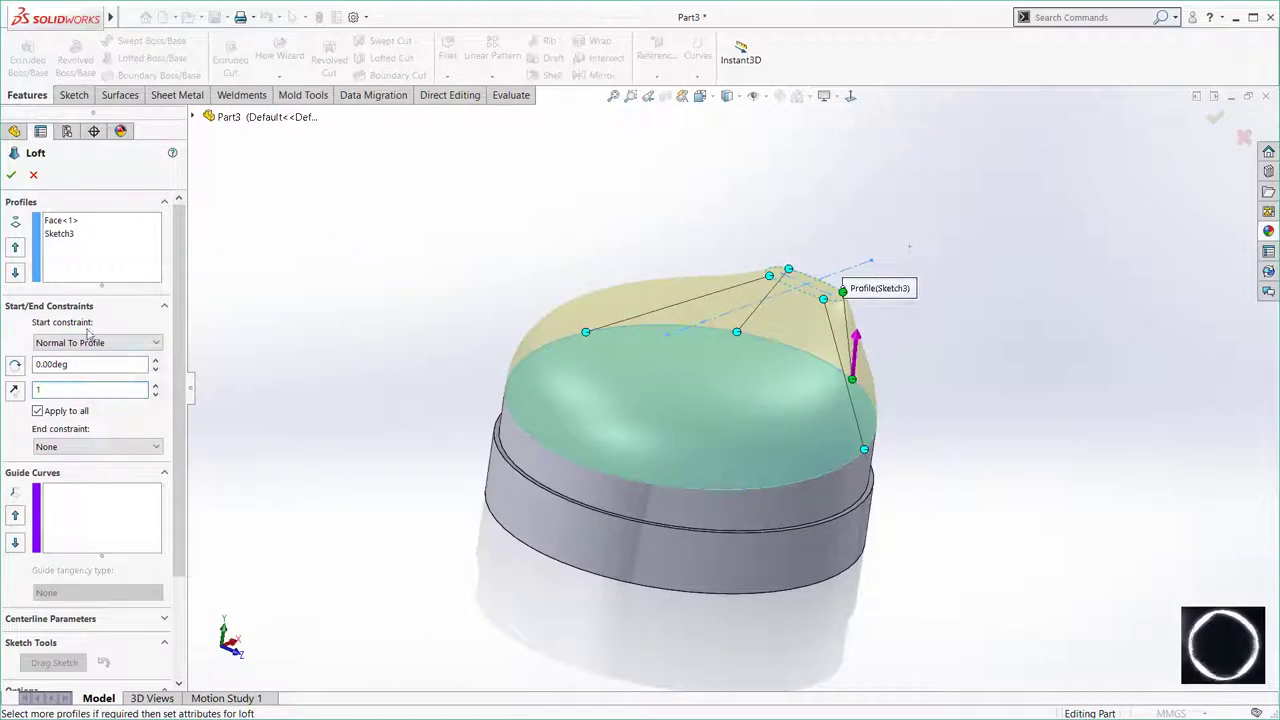
{"action": "left_click", "coordinate": [90, 342]}
{"action": "left_click", "coordinate": [83, 390]}
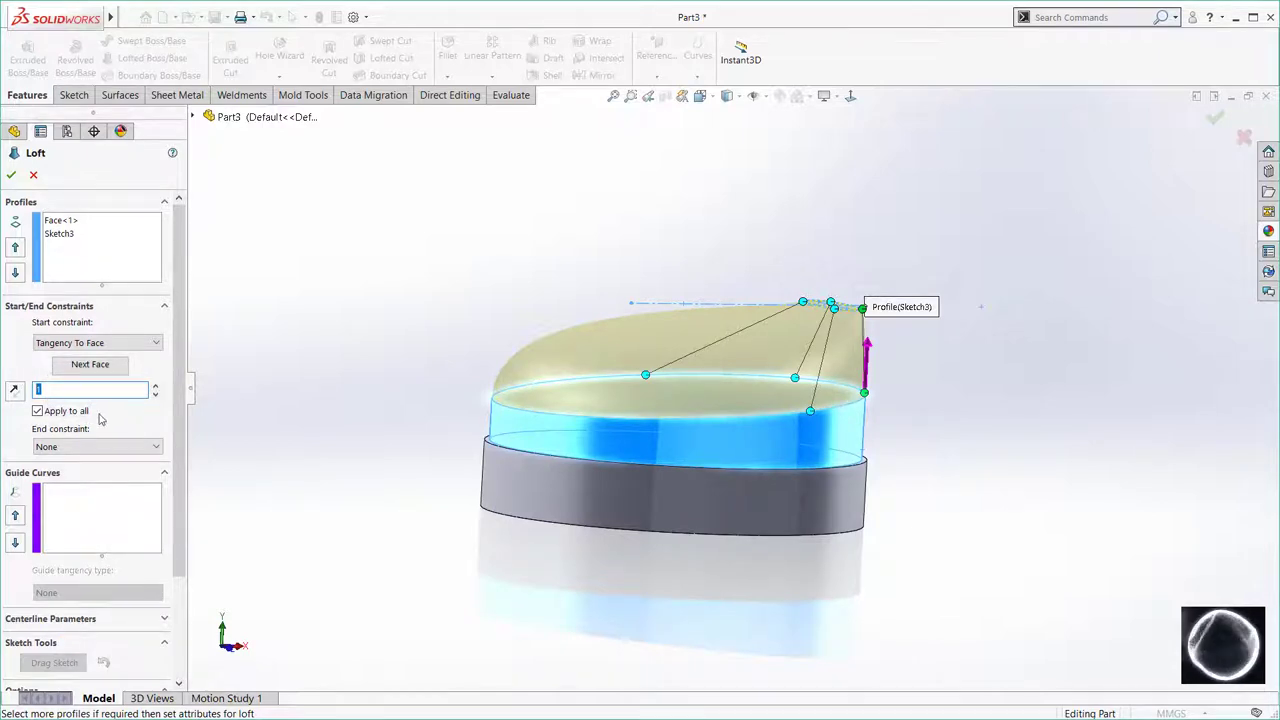
{"action": "left_click", "coordinate": [105, 447]}
{"action": "left_click", "coordinate": [84, 484]}
{"action": "type", "text": ".75"}
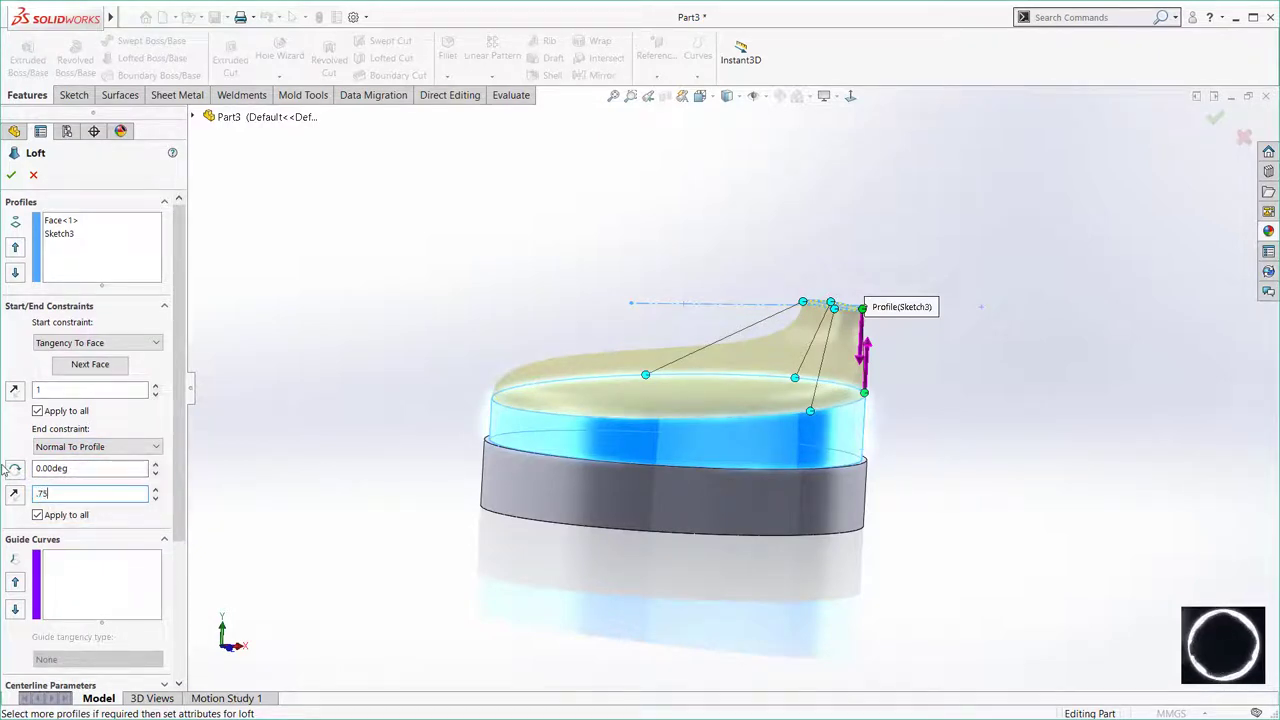
{"action": "key", "text": "Return"}
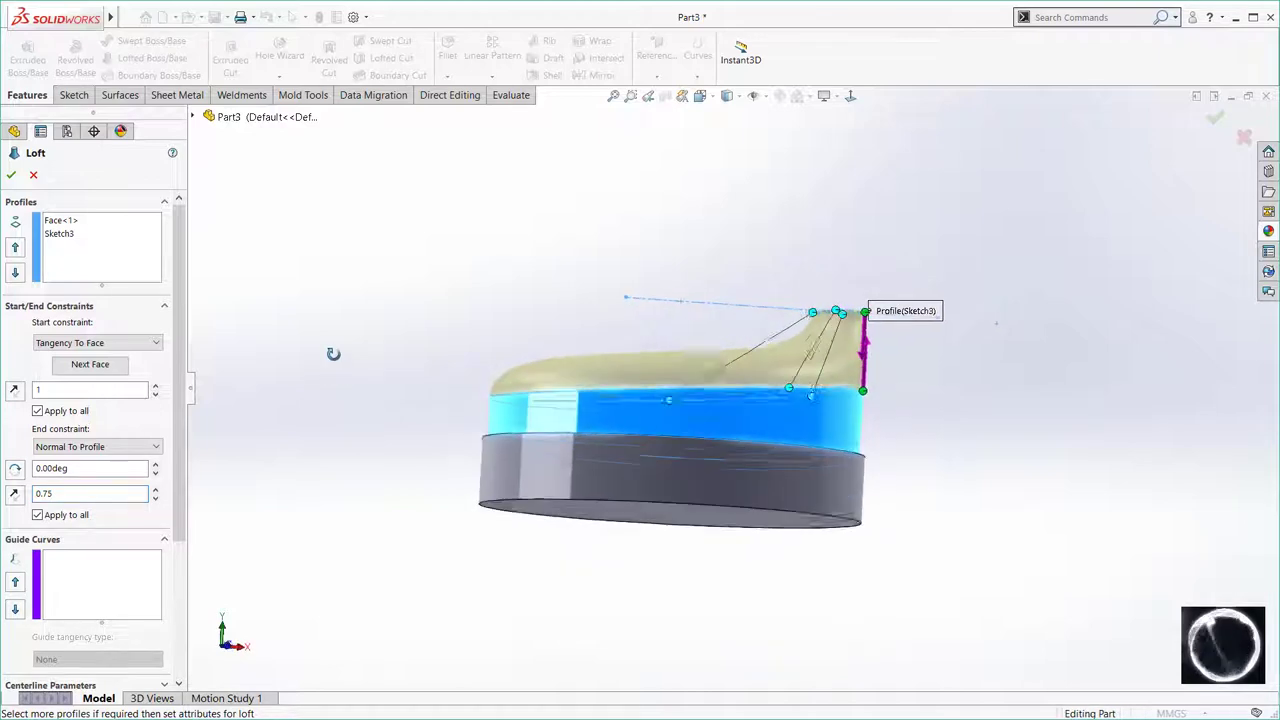
Build Loft1 to form the spout, then select the edge around its tip.
{"action": "mouse_move", "coordinate": [329, 360]}
{"action": "middle_mouse_down"}
{"action": "mouse_move", "coordinate": [372, 382]}
{"action": "mouse_move", "coordinate": [389, 374]}
{"action": "mouse_move", "coordinate": [318, 367]}
{"action": "mouse_move", "coordinate": [330, 388]}
{"action": "mouse_move", "coordinate": [291, 320]}
{"action": "middle_mouse_up"}
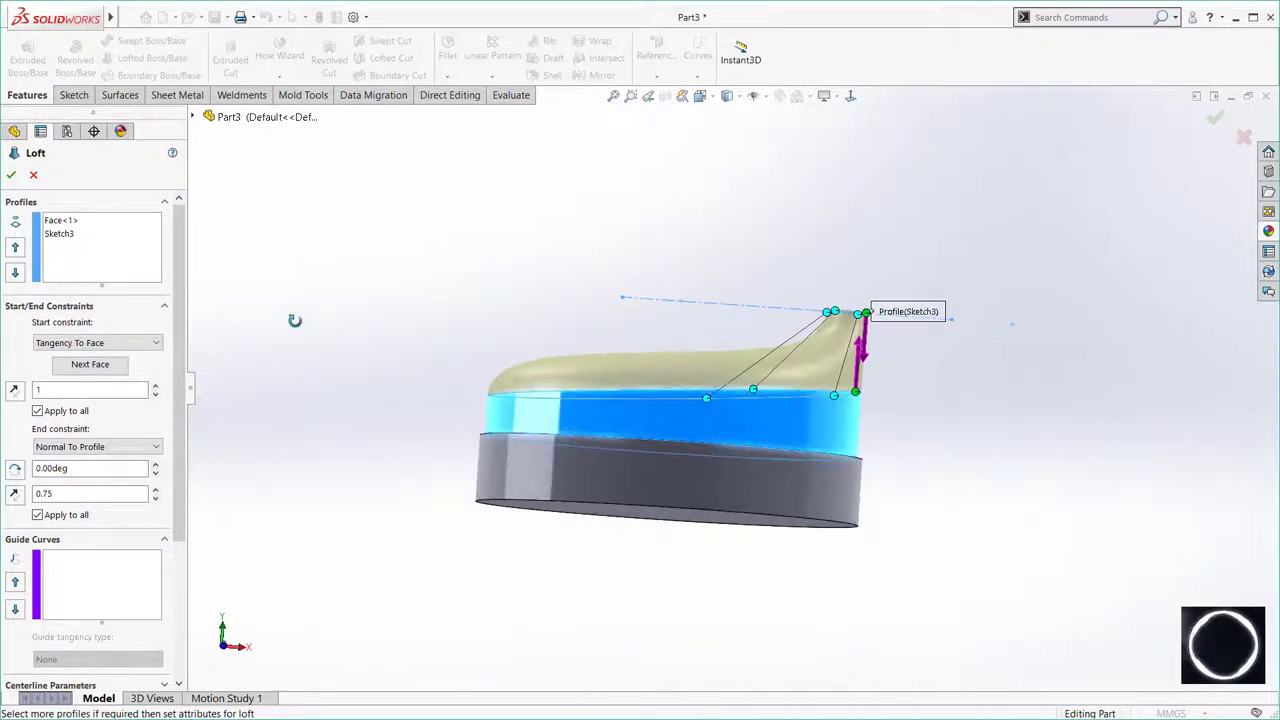
{"action": "left_click", "coordinate": [12, 175]}
{"action": "mouse_move", "coordinate": [350, 311]}
{"action": "middle_mouse_down"}
{"action": "mouse_move", "coordinate": [430, 348]}
{"action": "mouse_move", "coordinate": [629, 389]}
{"action": "mouse_move", "coordinate": [380, 449]}
{"action": "mouse_move", "coordinate": [373, 470]}
{"action": "mouse_move", "coordinate": [772, 299]}
{"action": "mouse_move", "coordinate": [795, 378]}
{"action": "middle_mouse_up"}
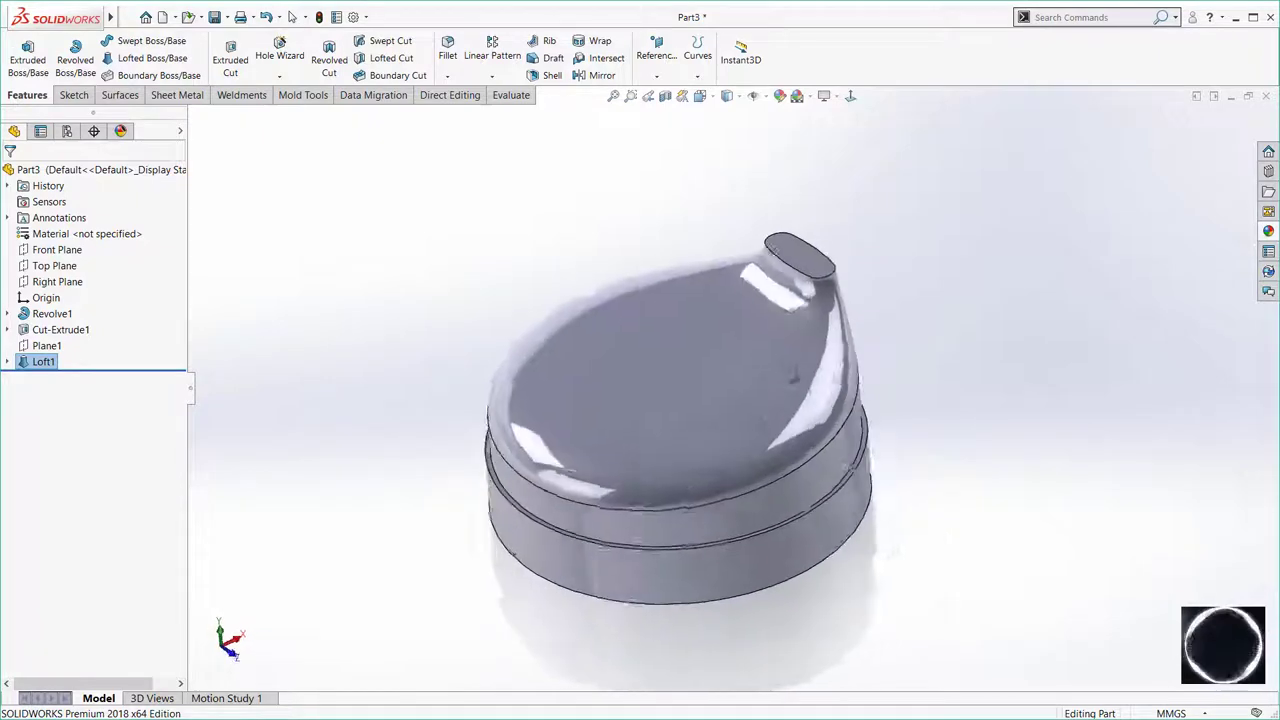
{"action": "scroll", "coordinate": [795, 378], "scroll_direction": "down", "scroll_amount": 1}
{"action": "scroll", "coordinate": [834, 280], "scroll_direction": "down", "scroll_amount": 3}
{"action": "scroll", "coordinate": [840, 280], "scroll_direction": "down", "scroll_amount": 2}
{"action": "middle_click_drag", "start_coordinate": [840, 280], "coordinate": [818, 203]}
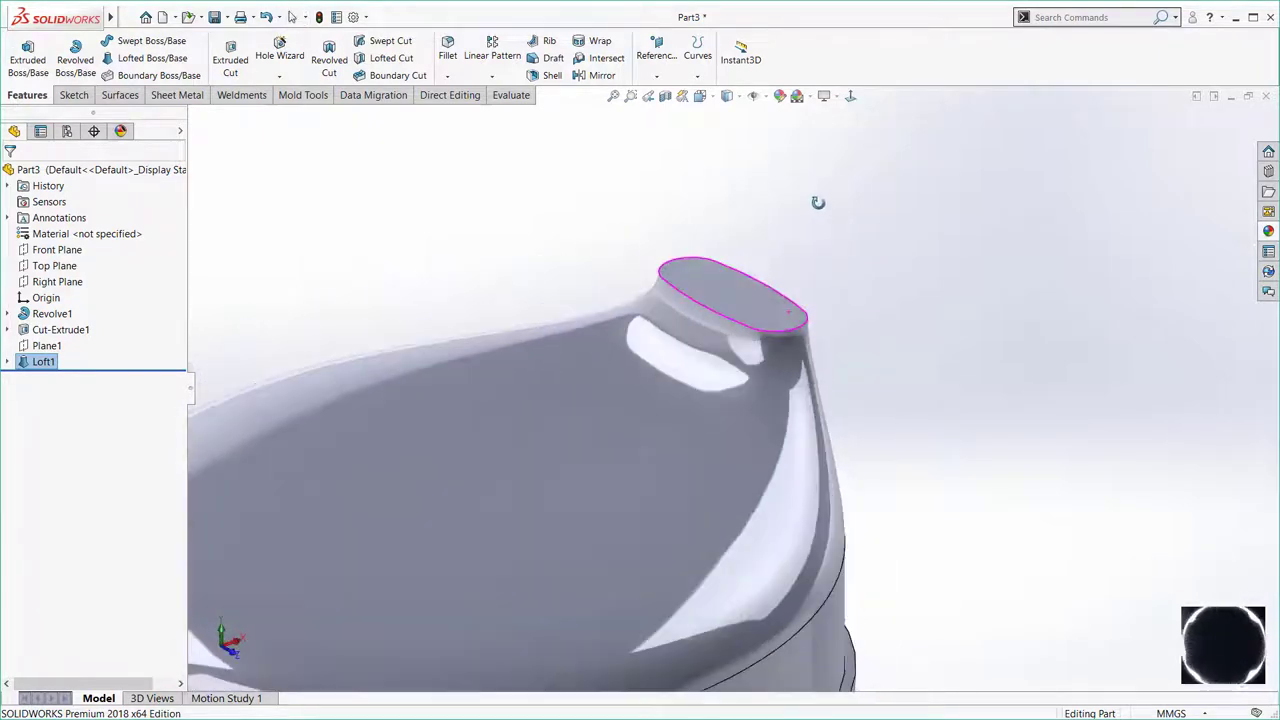
{"action": "scroll", "coordinate": [818, 203], "scroll_direction": "up", "scroll_amount": 5}
{"action": "left_click", "coordinate": [753, 361]}
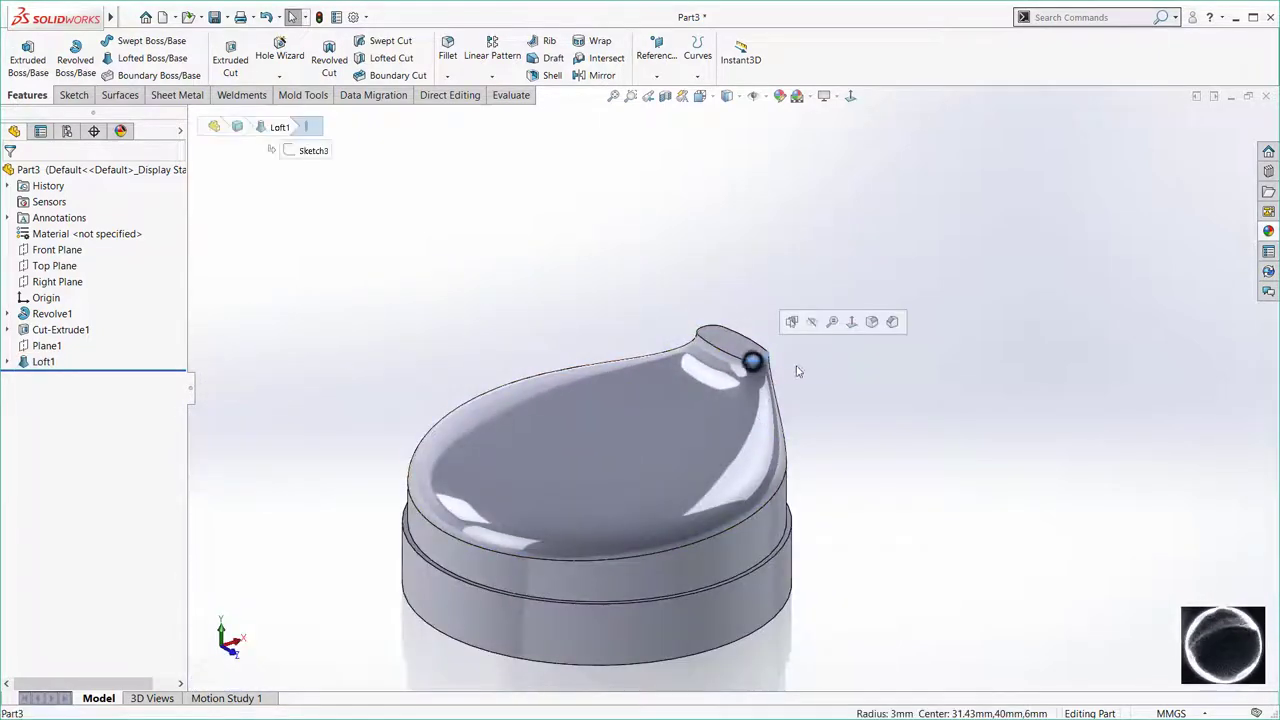
Round the spout tip edge with a 2 mm fillet, creating Fillet1.
{"action": "left_click", "coordinate": [871, 322]}
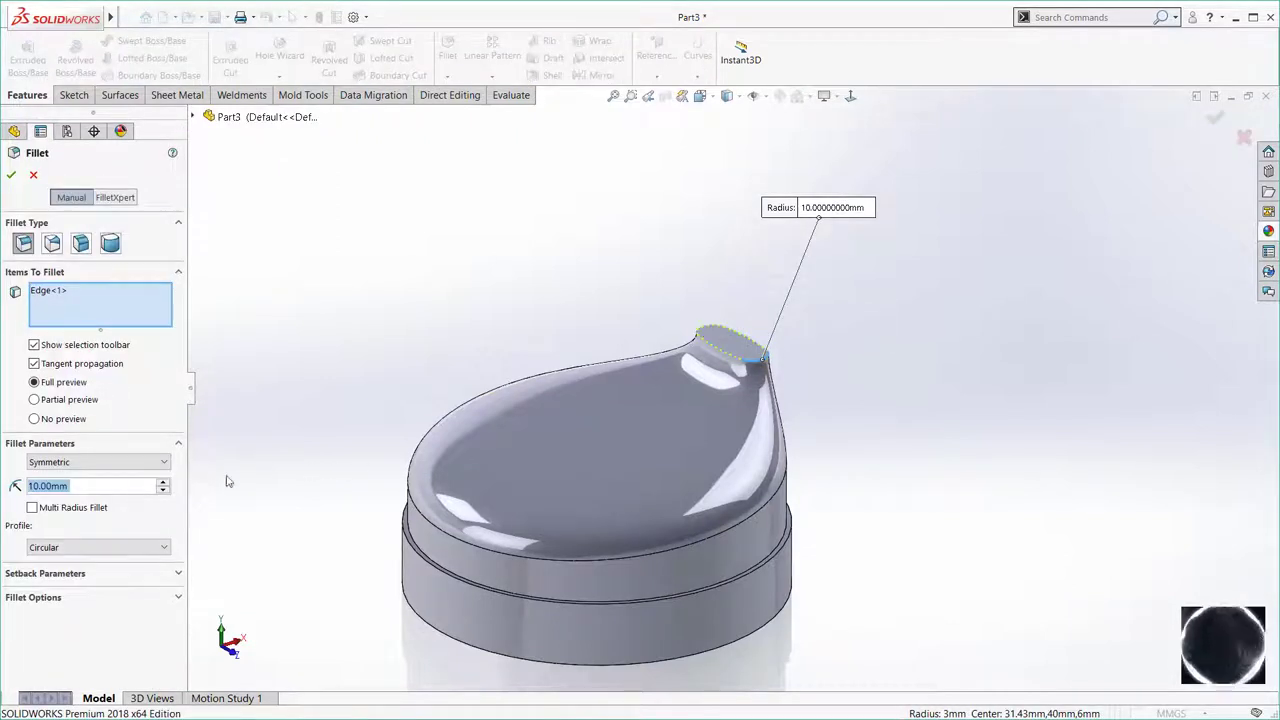
{"action": "type", "text": "2"}
{"action": "key", "text": "Return"}
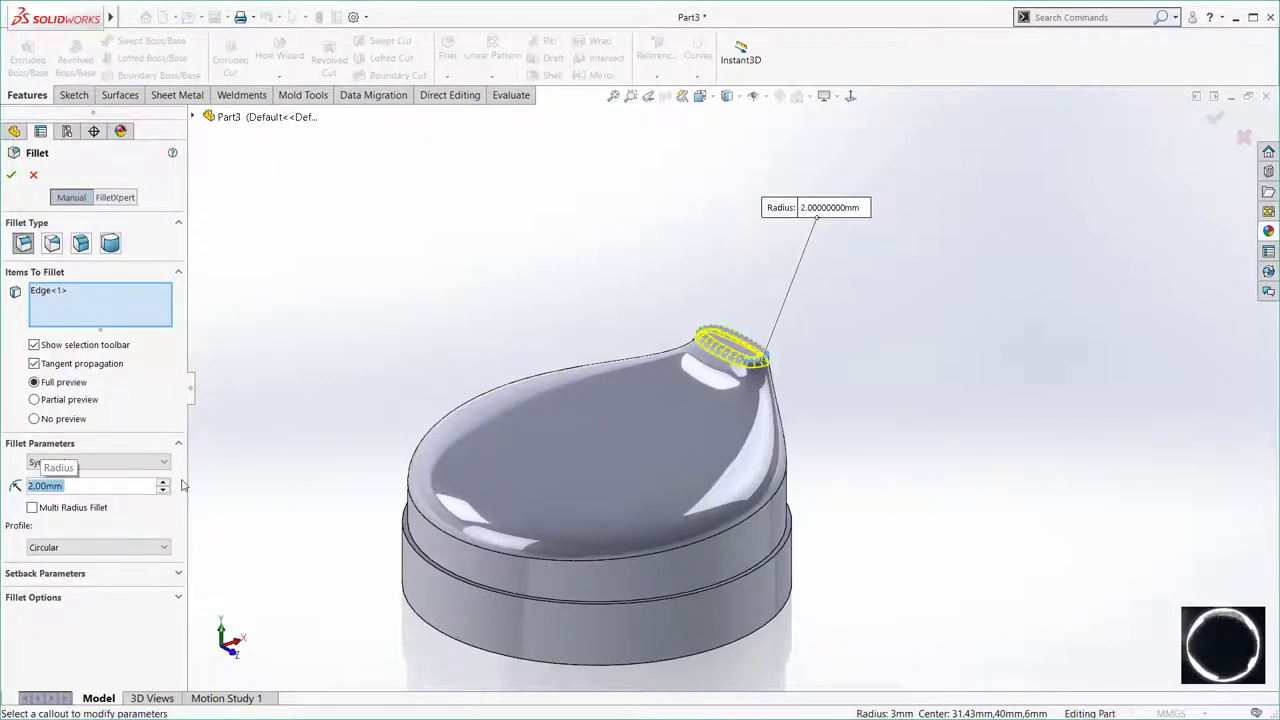
{"action": "middle_click_drag", "start_coordinate": [509, 325], "coordinate": [523, 363]}
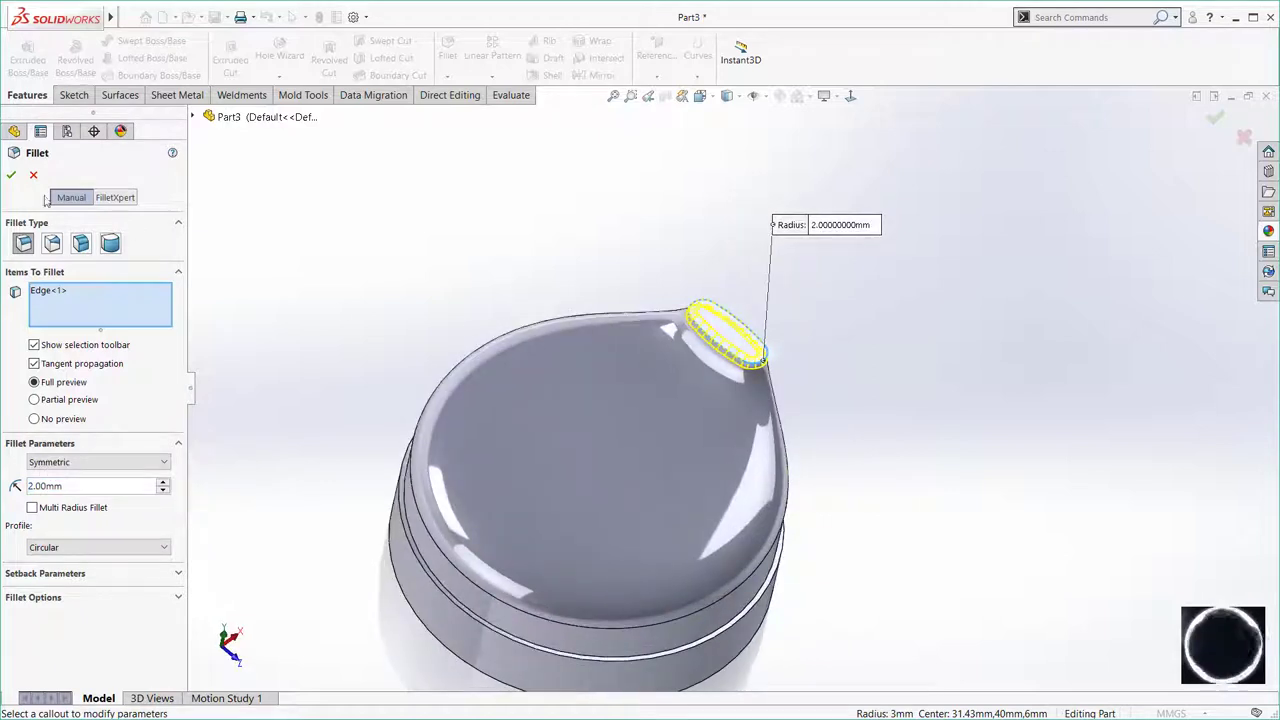
{"action": "left_click", "coordinate": [12, 175]}
{"action": "mouse_move", "coordinate": [255, 270]}
{"action": "middle_mouse_down"}
{"action": "mouse_move", "coordinate": [385, 357]}
{"action": "mouse_move", "coordinate": [380, 320]}
{"action": "mouse_move", "coordinate": [391, 340]}
{"action": "mouse_move", "coordinate": [391, 322]}
{"action": "mouse_move", "coordinate": [393, 358]}
{"action": "middle_mouse_up"}
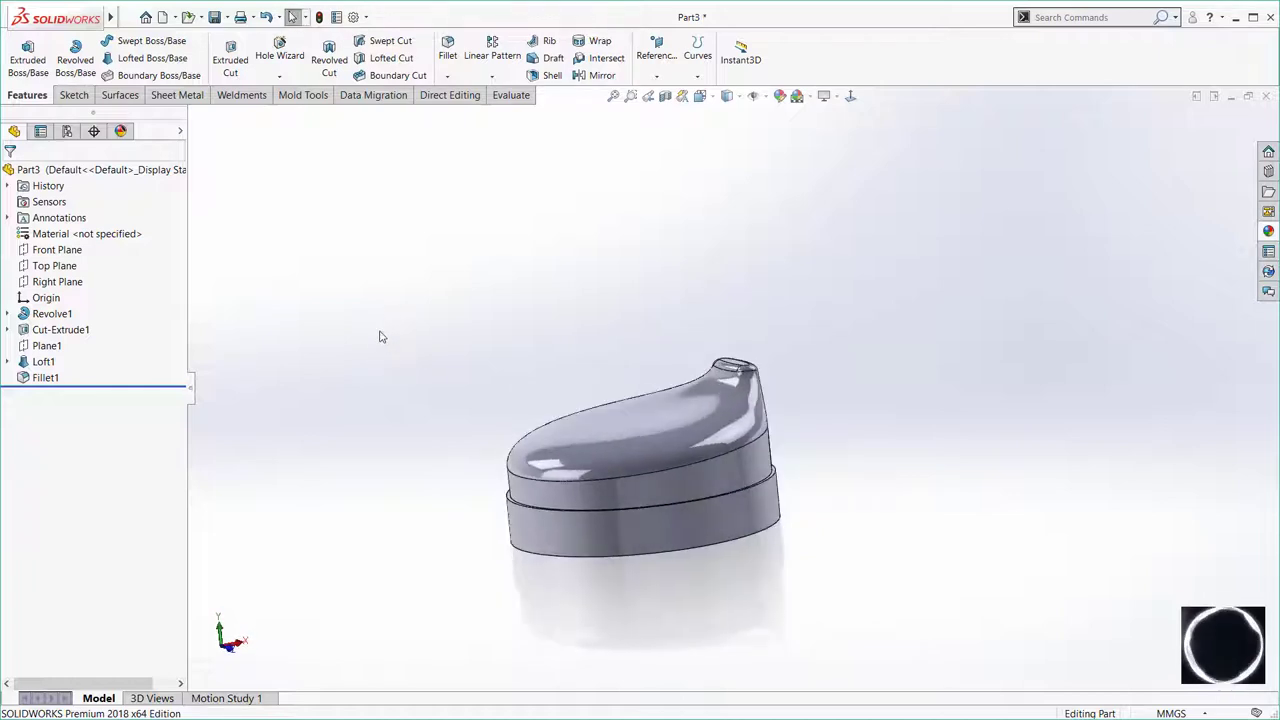
{"action": "middle_click_drag", "start_coordinate": [466, 331], "coordinate": [457, 286]}
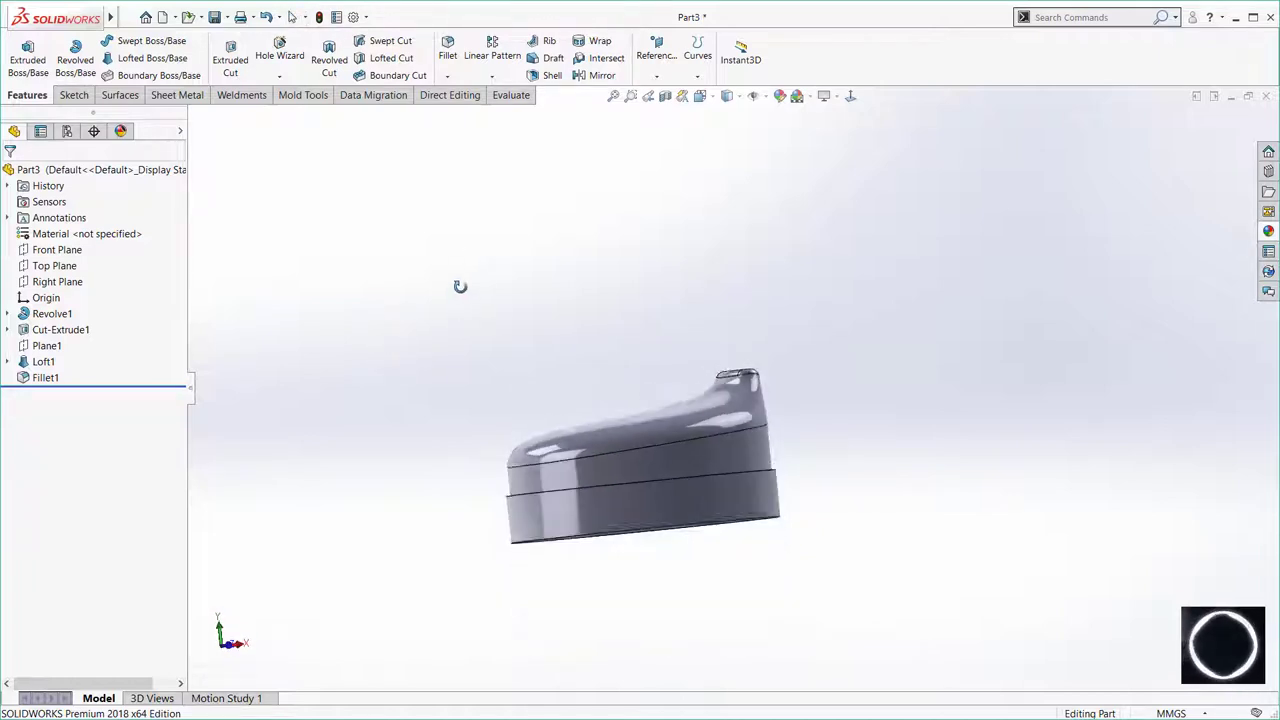
Shell the cap to a 1 mm wall, removing the bottom face.
{"action": "left_click", "coordinate": [547, 76]}
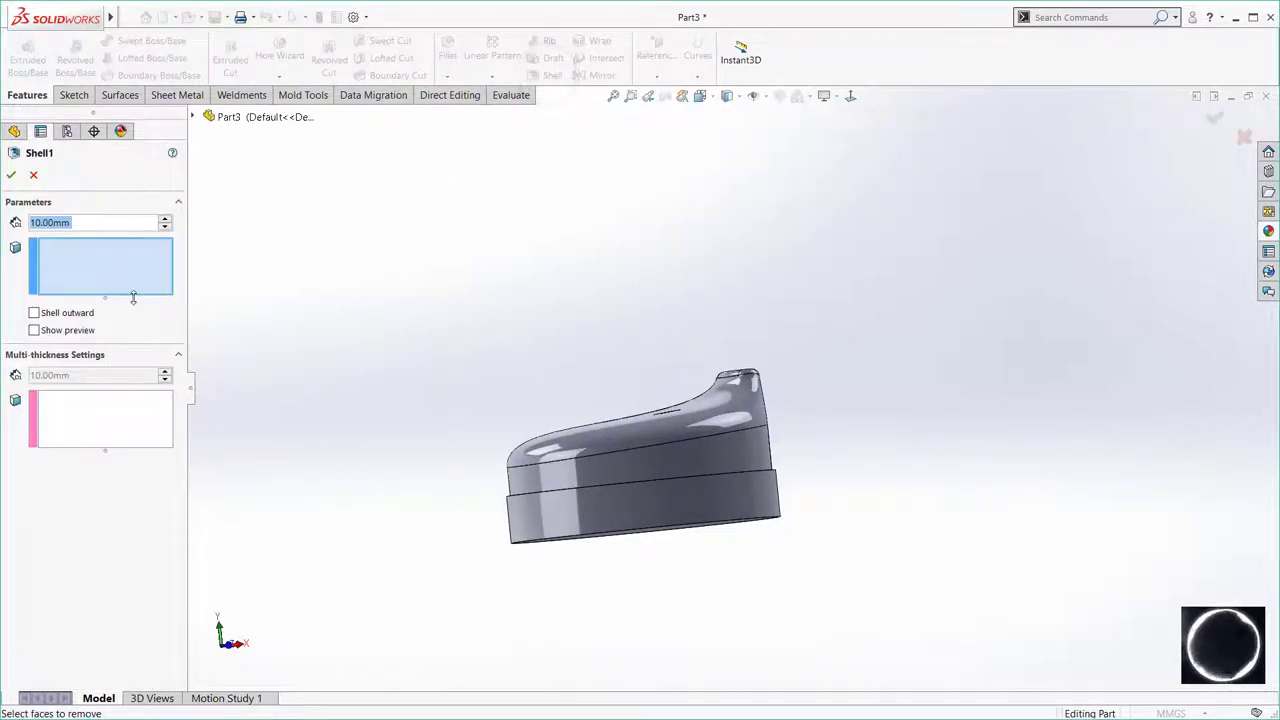
{"action": "middle_click_drag", "start_coordinate": [372, 456], "coordinate": [371, 314]}
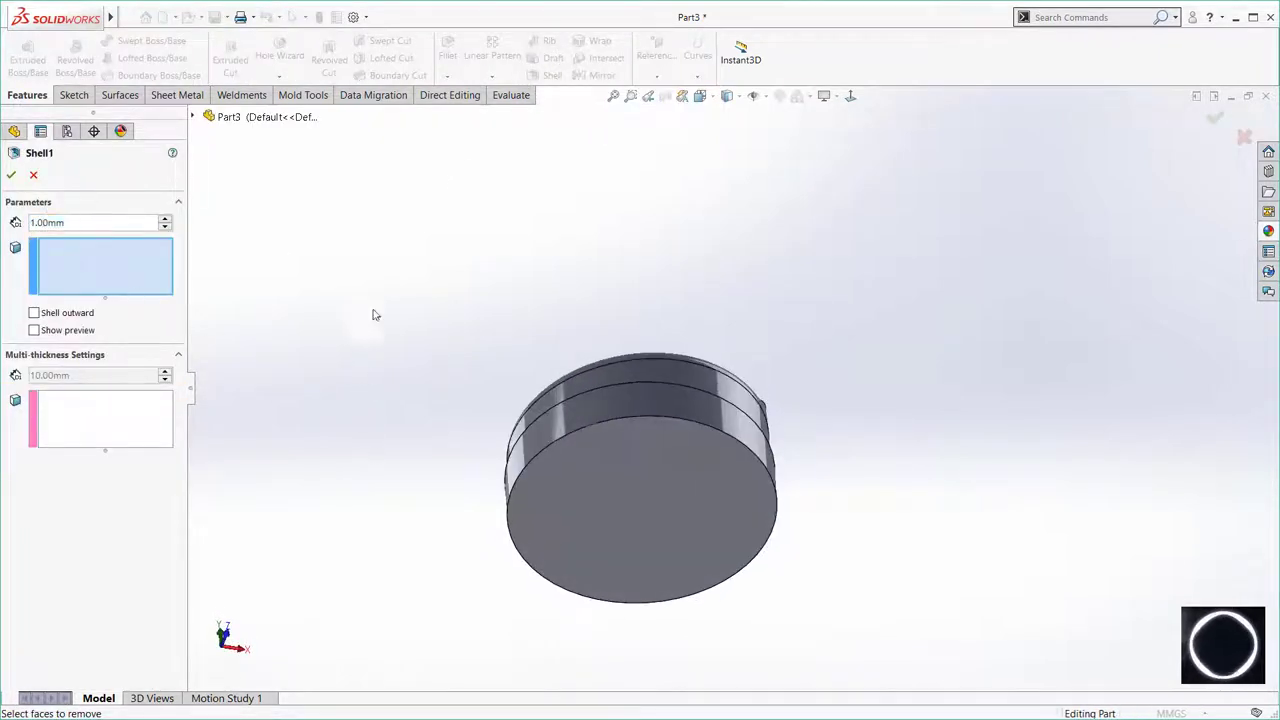
{"action": "left_click", "coordinate": [593, 509]}
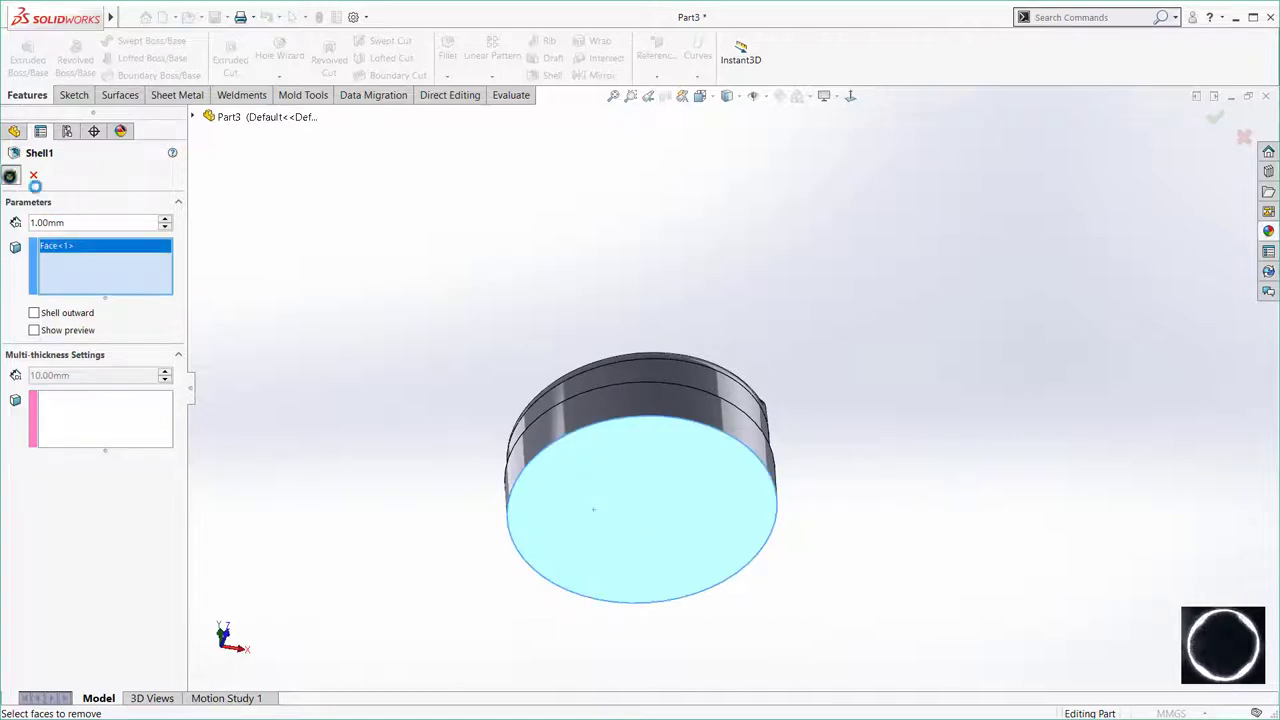
{"action": "left_click", "coordinate": [300, 292]}
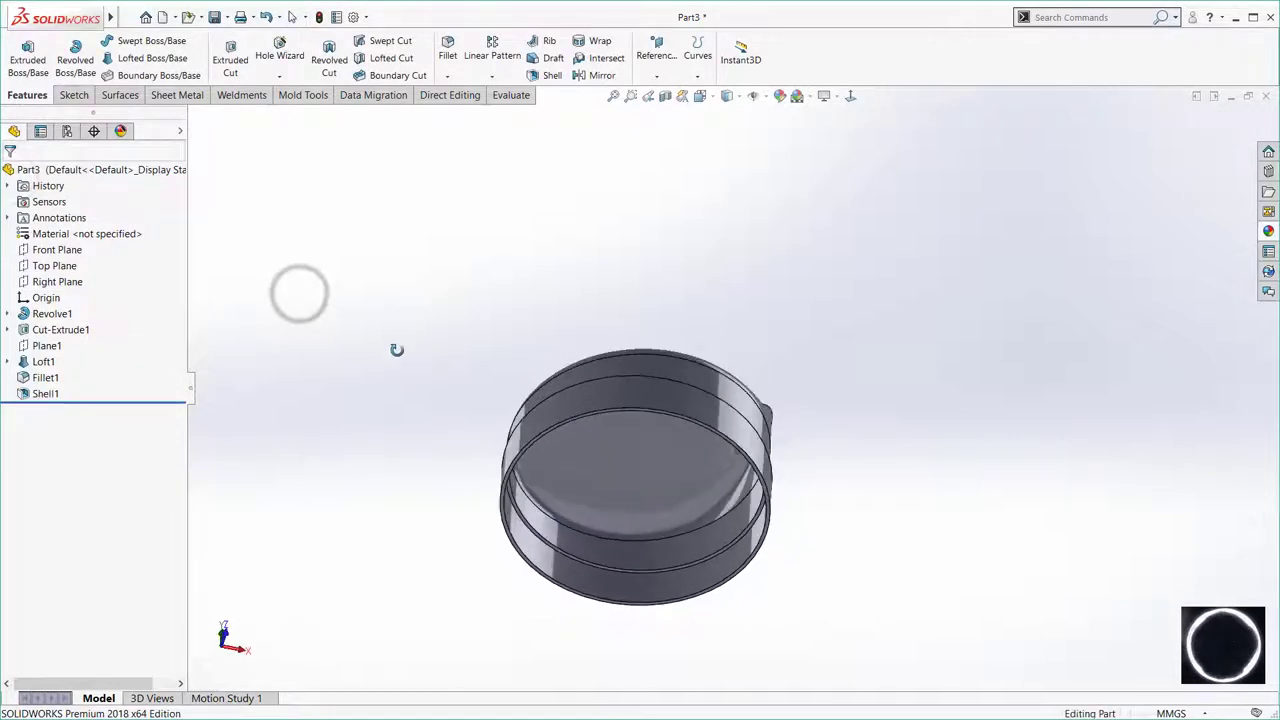
{"action": "middle_click_drag", "start_coordinate": [397, 349], "coordinate": [414, 480]}
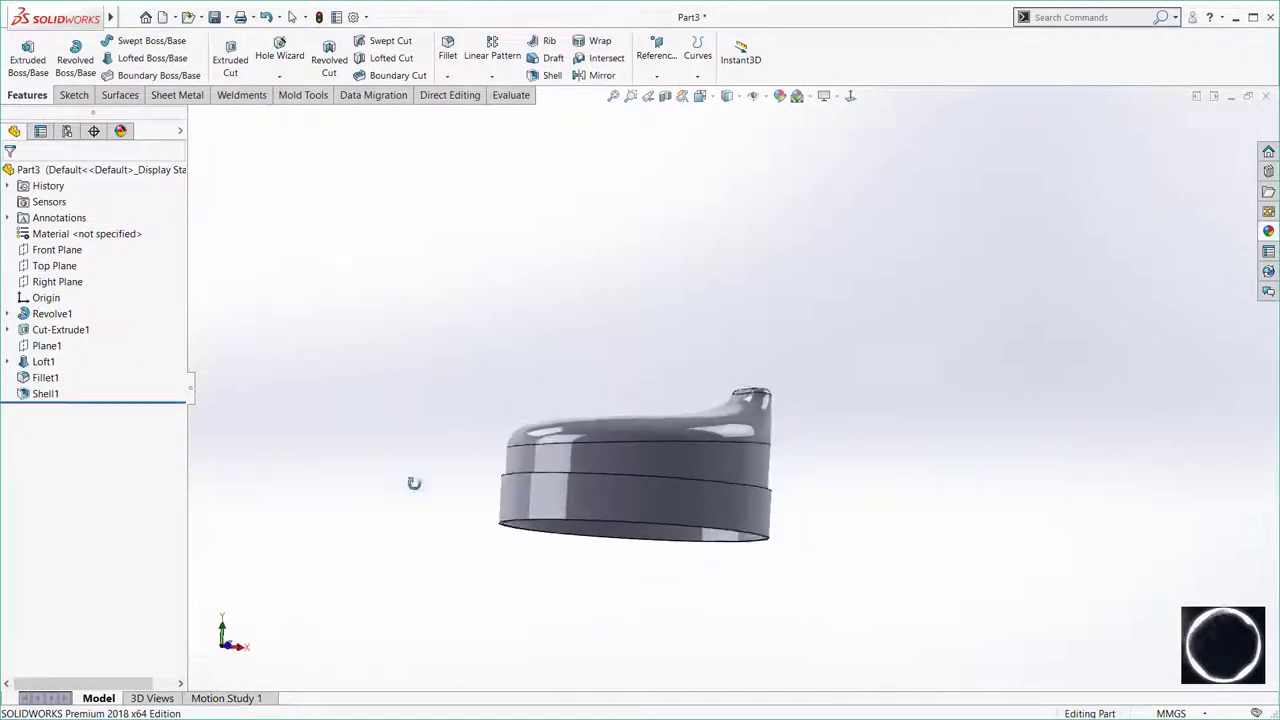
Start a sketch on the Front Plane and draw a vertical centerline through the origin.
{"action": "left_click", "coordinate": [70, 251]}
{"action": "left_click", "coordinate": [100, 229]}
{"action": "left_click", "coordinate": [320, 270]}
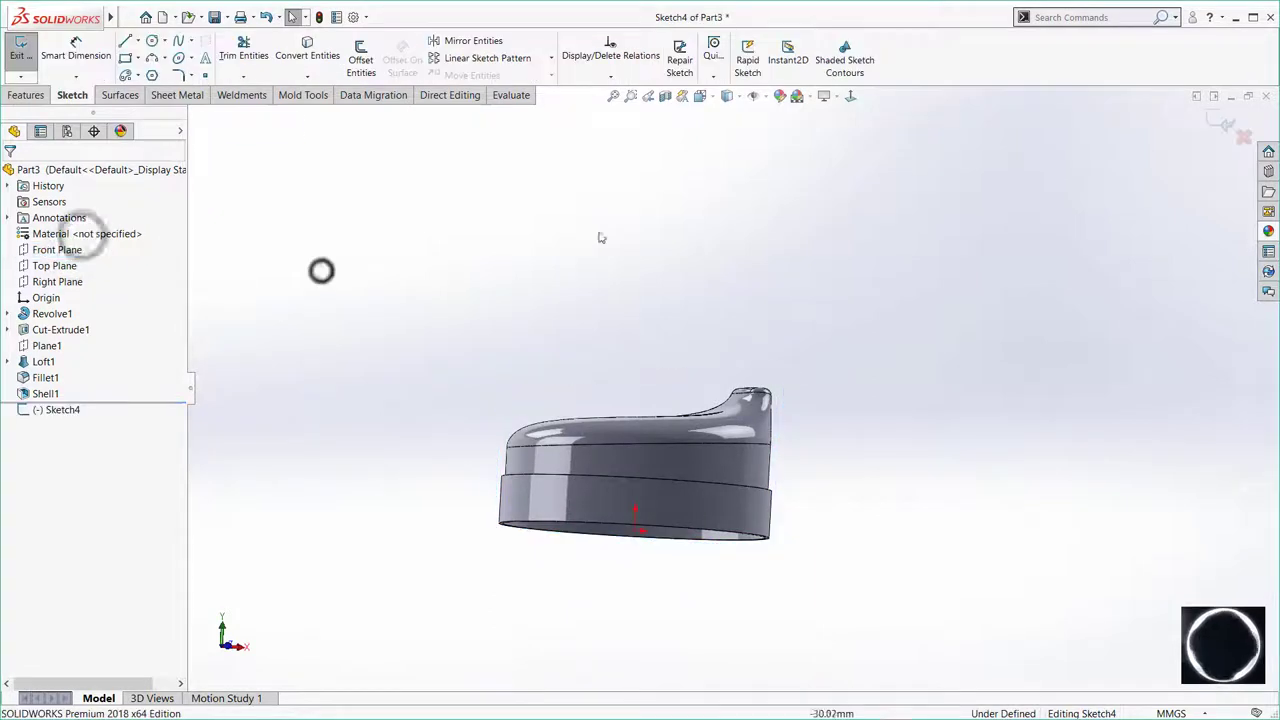
{"action": "left_click", "coordinate": [850, 96]}
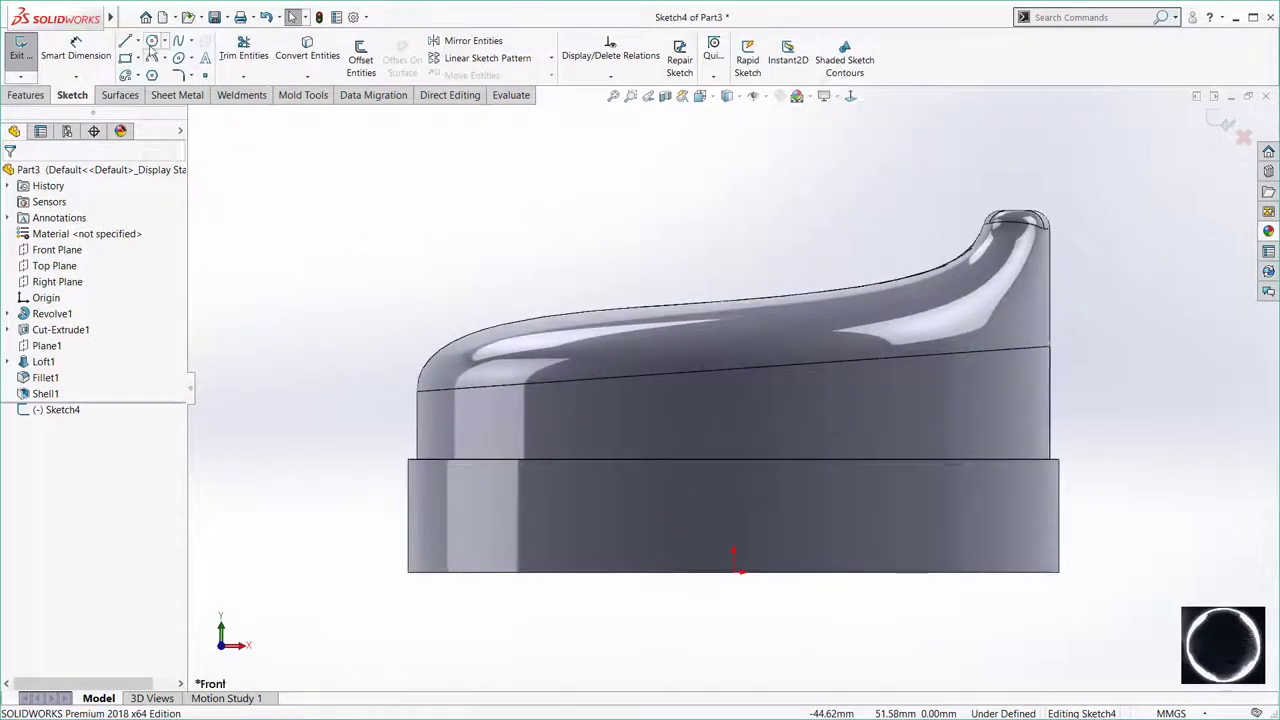
{"action": "left_click", "coordinate": [138, 41]}
{"action": "left_click", "coordinate": [170, 66]}
{"action": "scroll", "coordinate": [731, 388], "scroll_direction": "up", "scroll_amount": 3}
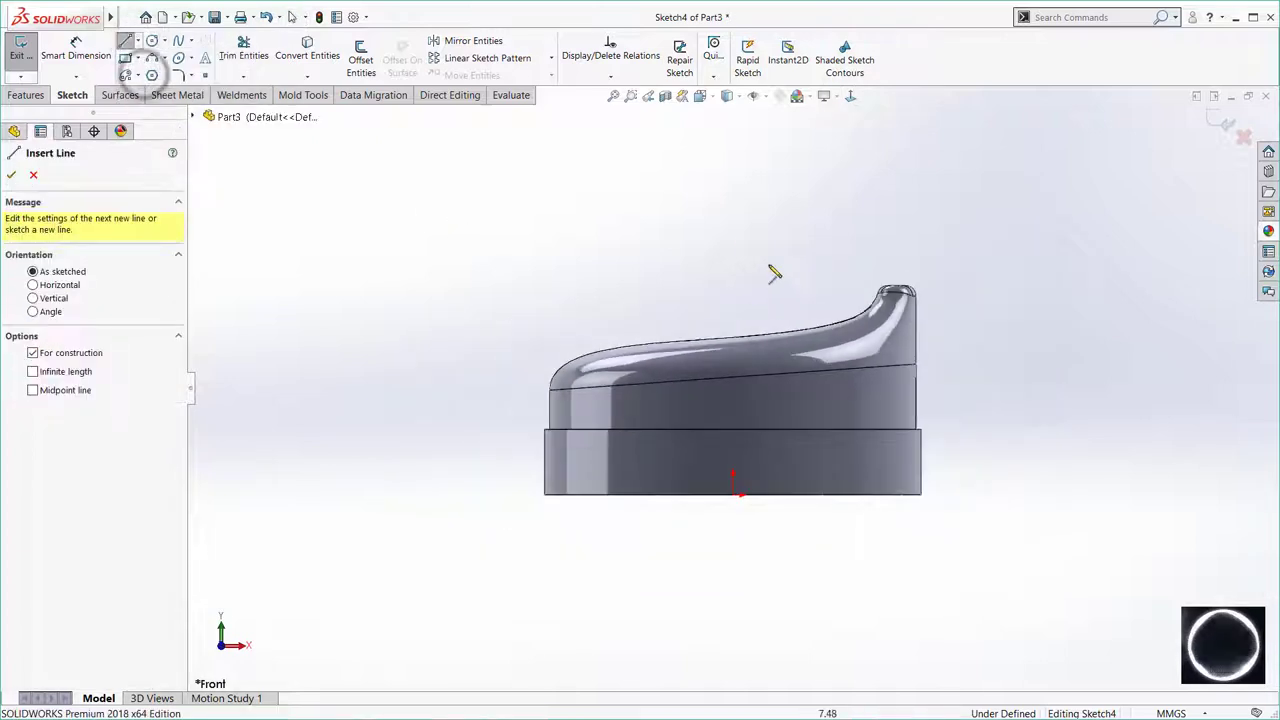
{"action": "left_click", "coordinate": [732, 577]}
{"action": "key", "text": "Escape"}
{"action": "right_click", "coordinate": [806, 405]}
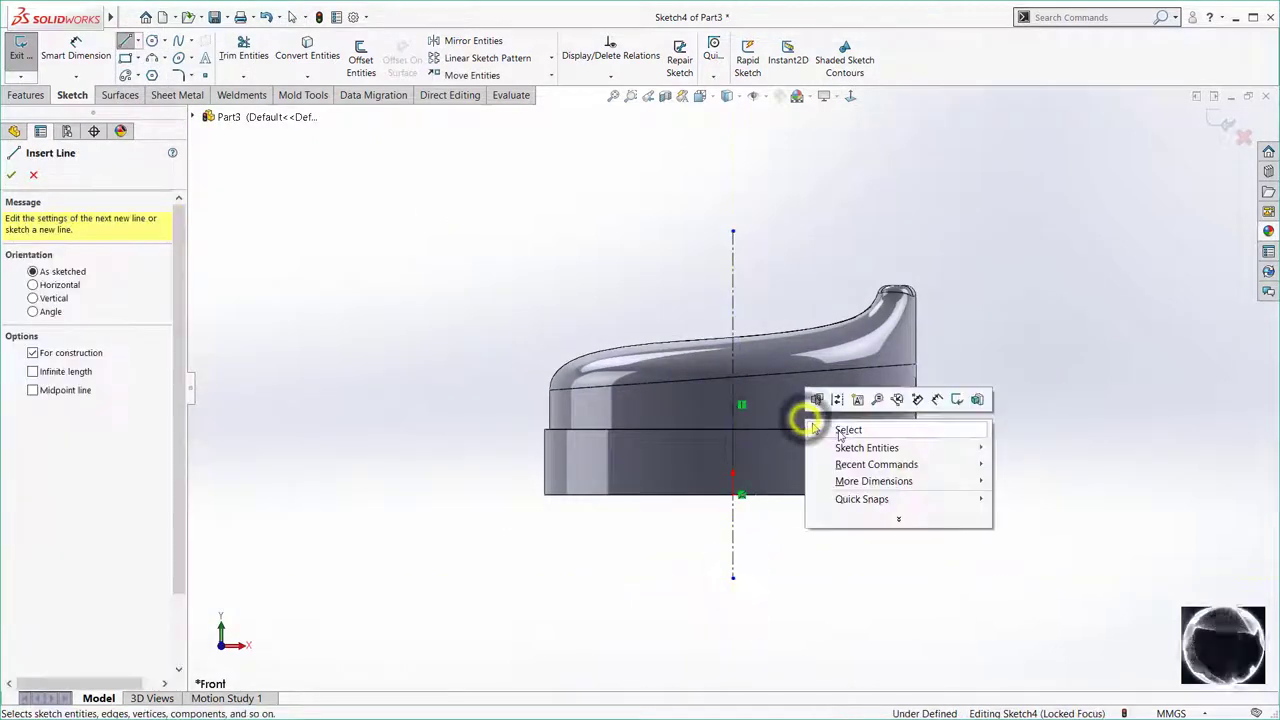
{"action": "left_click", "coordinate": [837, 428]}
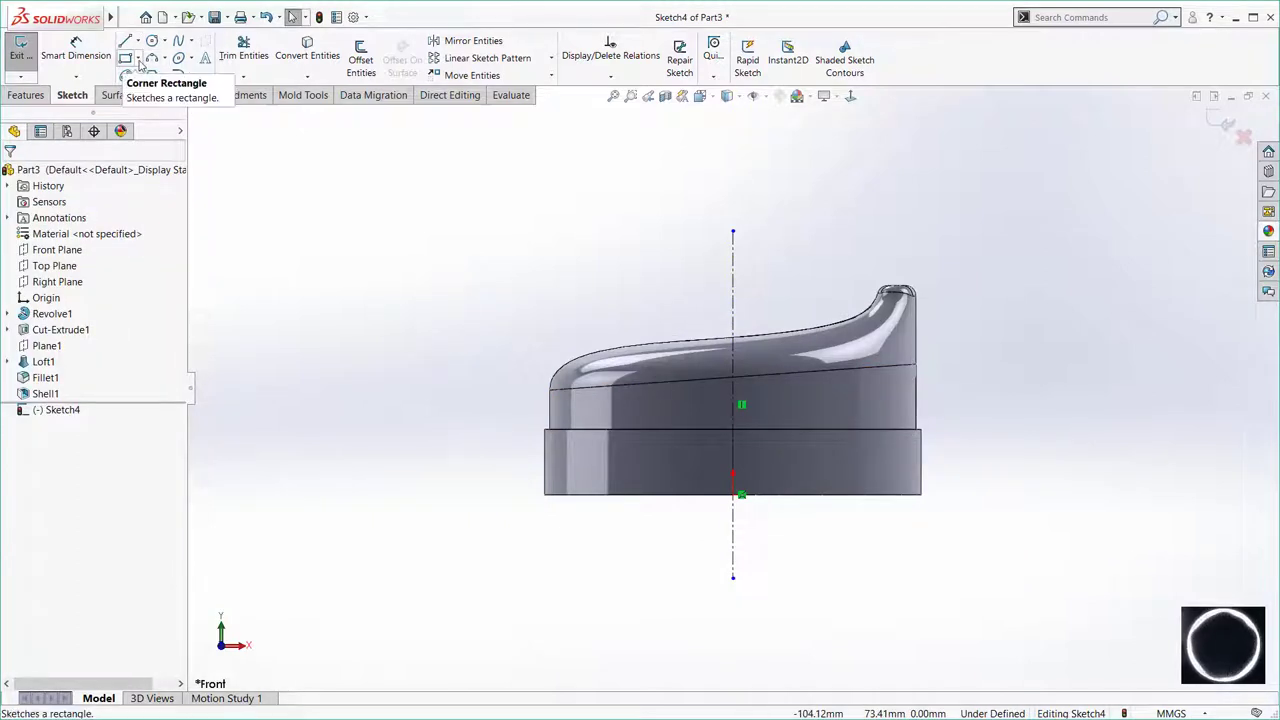
With hidden lines visible, draw a corner rectangle at the cap's left wall step.
{"action": "left_click", "coordinate": [138, 58]}
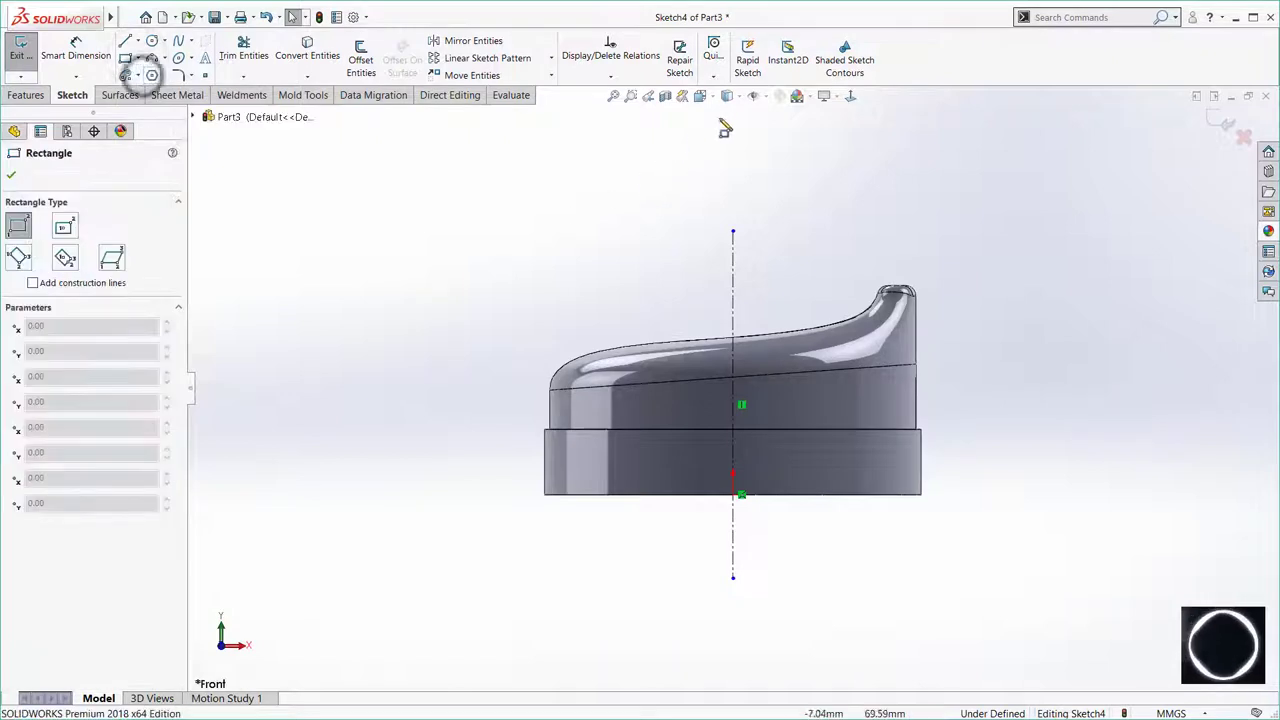
{"action": "left_click", "coordinate": [700, 97]}
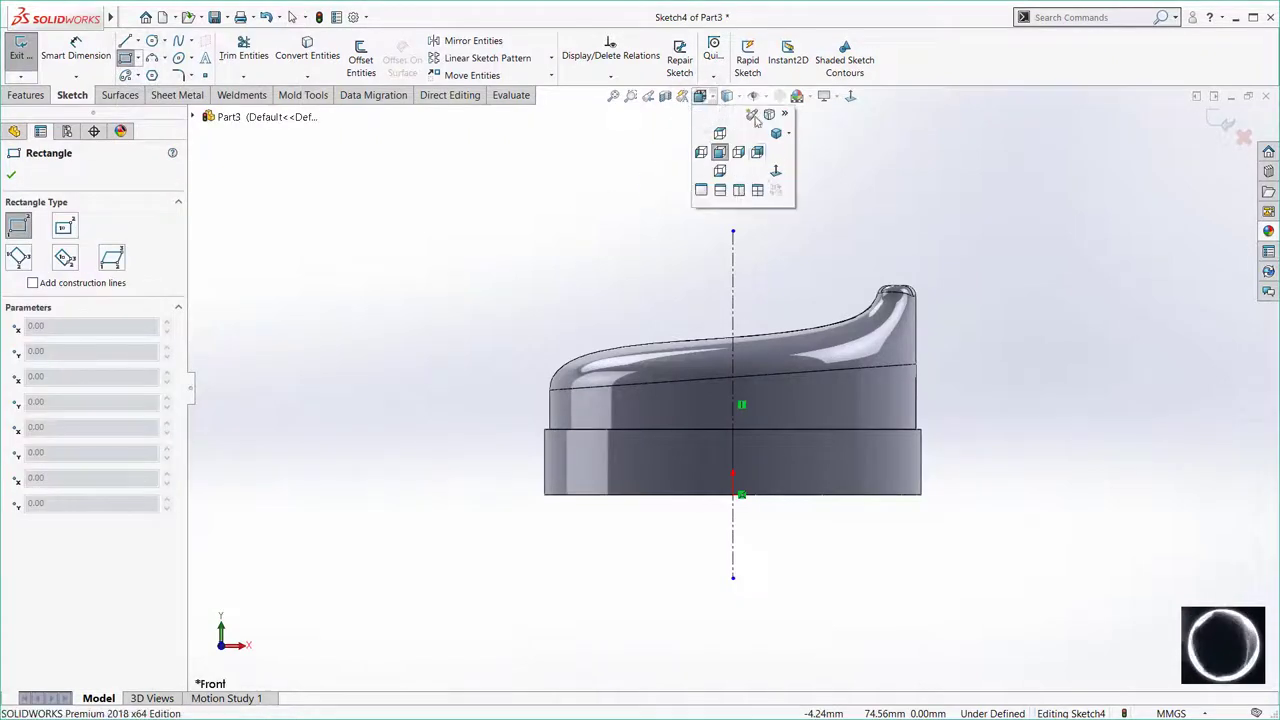
{"action": "left_click", "coordinate": [728, 96]}
{"action": "left_click", "coordinate": [728, 170]}
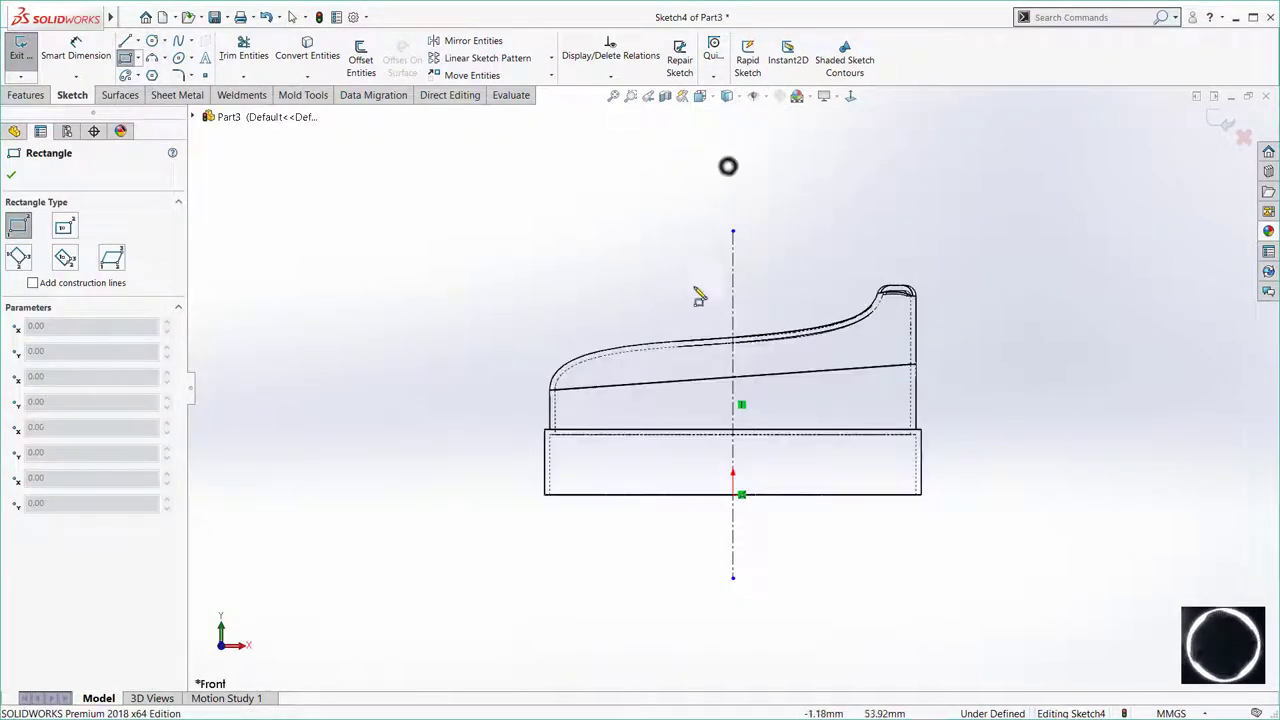
{"action": "scroll", "coordinate": [555, 450], "scroll_direction": "down", "scroll_amount": 5}
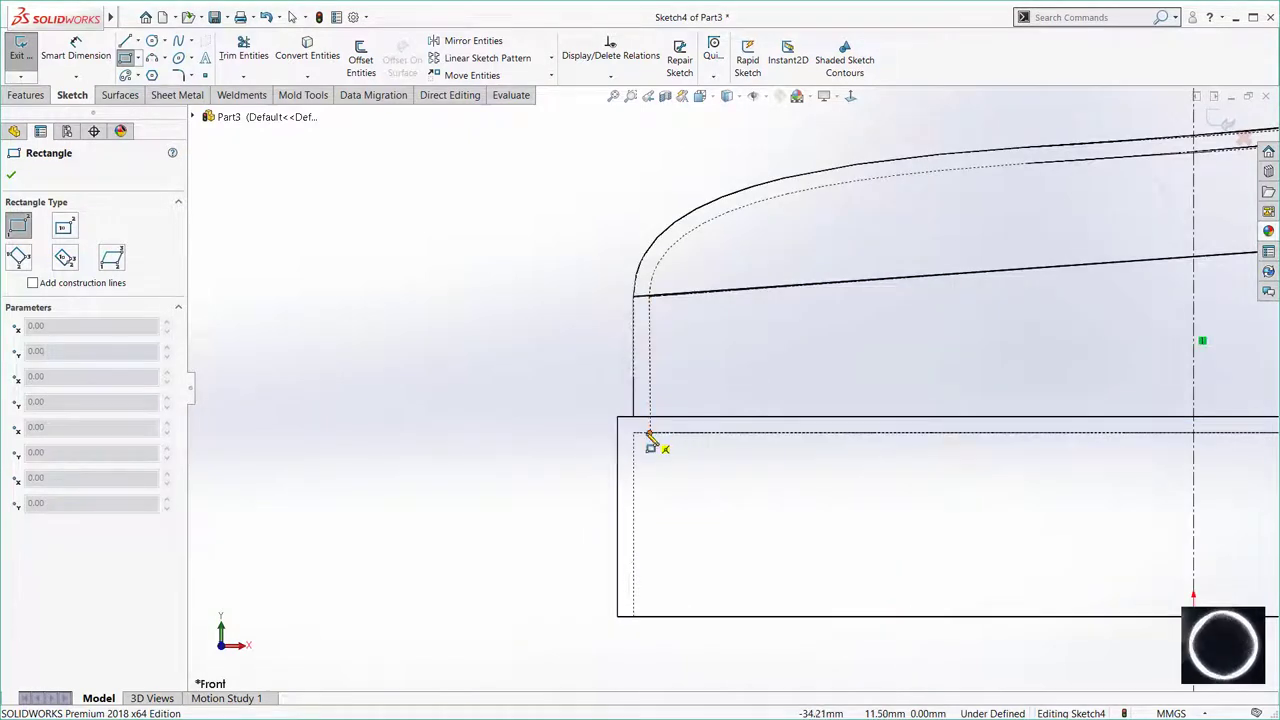
{"action": "left_click", "coordinate": [585, 405]}
Dimension the rectangle's vertical line against the centreline as a 76 mm diameter.
{"action": "right_click", "coordinate": [585, 402]}
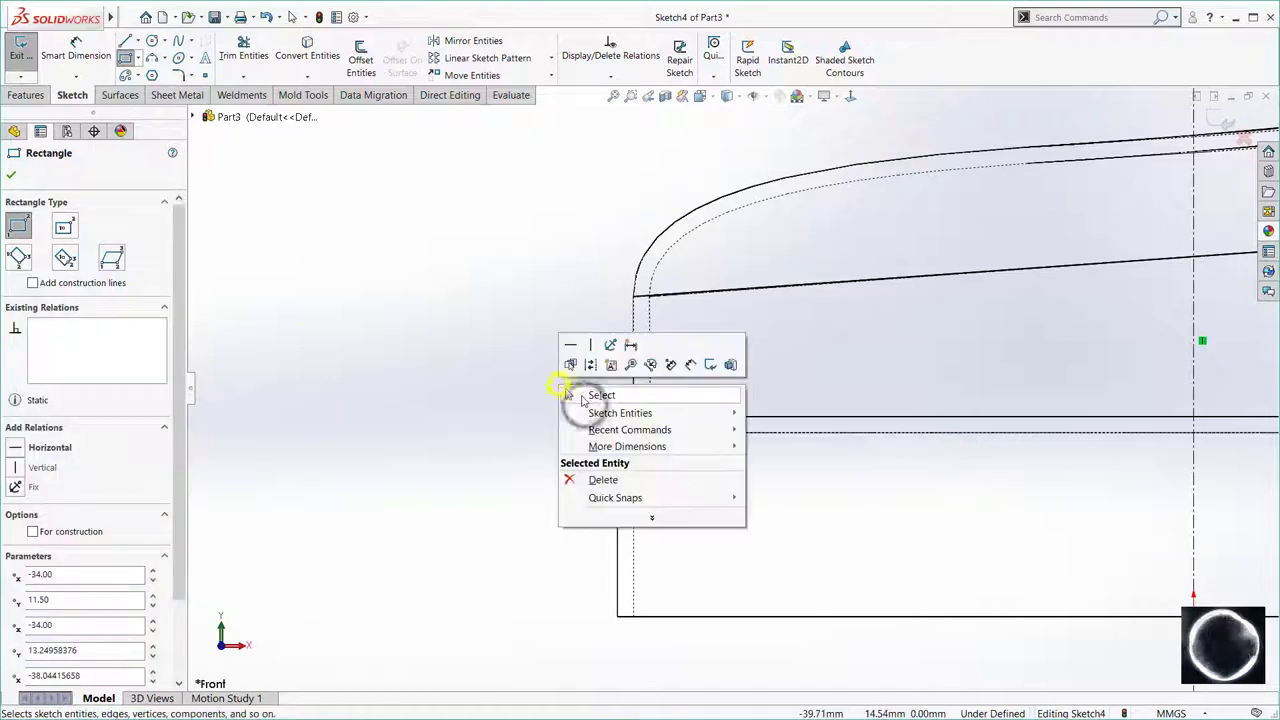
{"action": "left_click", "coordinate": [585, 395]}
{"action": "left_click", "coordinate": [505, 386]}
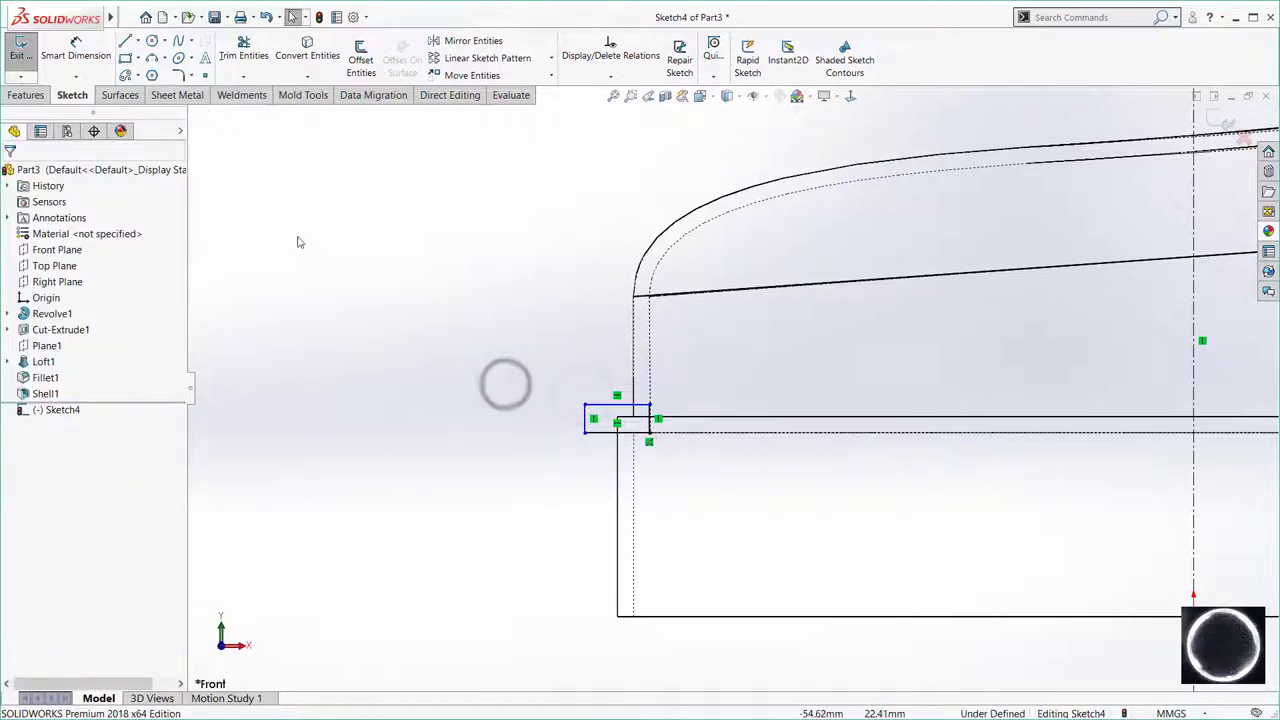
{"action": "left_click", "coordinate": [80, 55]}
{"action": "scroll", "coordinate": [590, 428], "scroll_direction": "up", "scroll_amount": 2}
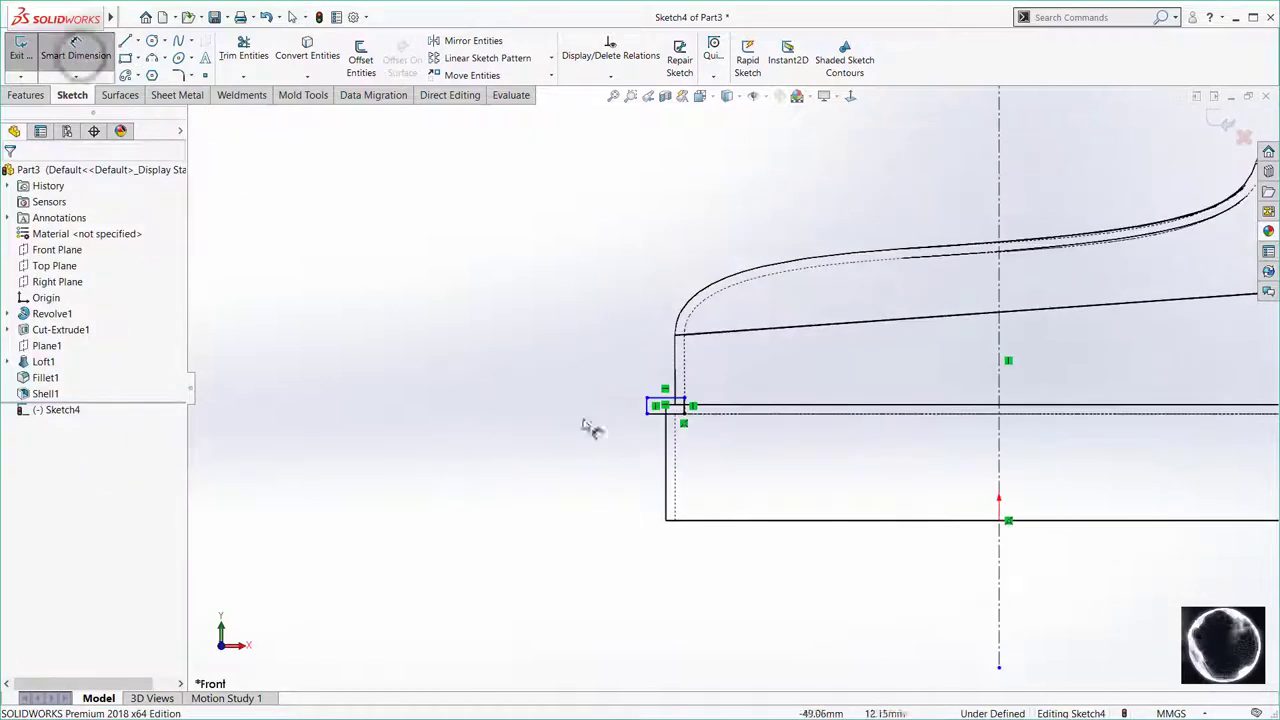
{"action": "left_click", "coordinate": [650, 408]}
{"action": "scroll", "coordinate": [730, 390], "scroll_direction": "up", "scroll_amount": 2}
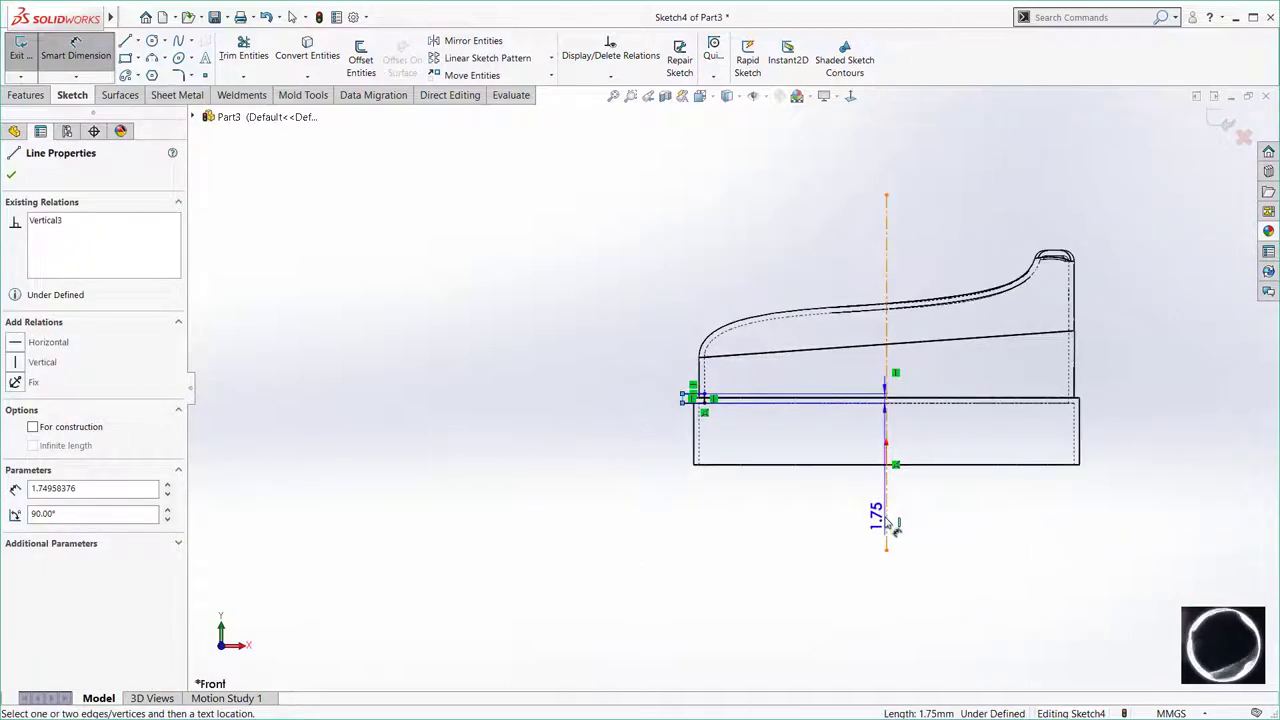
{"action": "left_click", "coordinate": [887, 518]}
{"action": "left_click", "coordinate": [943, 571]}
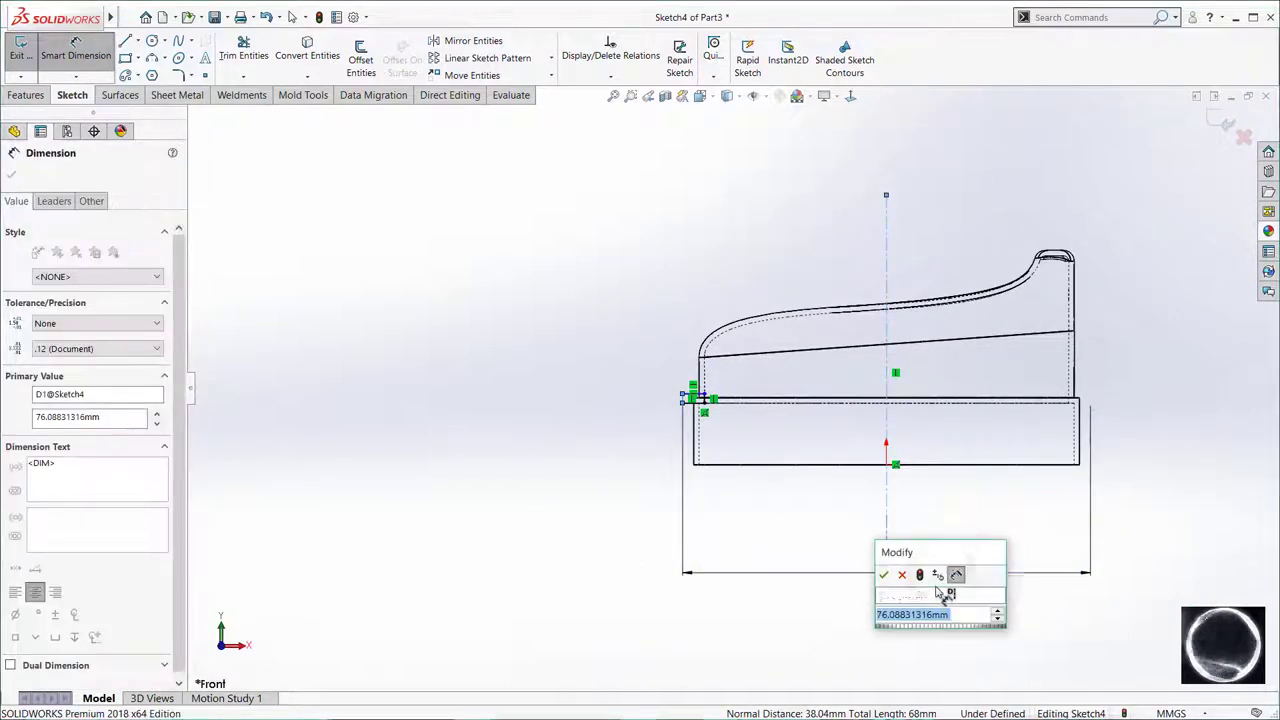
{"action": "type", "text": "76"}
{"action": "key", "text": "Return"}
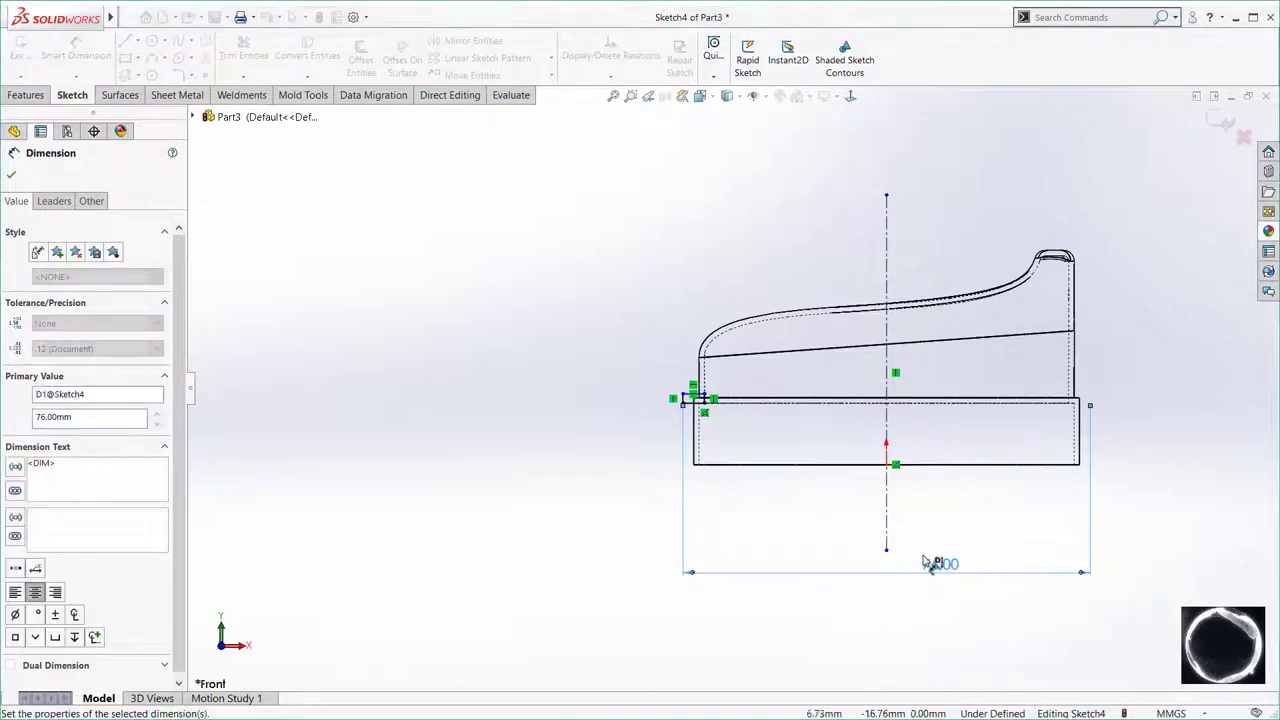
Give the short vertical line a 2 mm height dimension, fully defining Sketch4.
{"action": "scroll", "coordinate": [686, 414], "scroll_direction": "down", "scroll_amount": 1}
{"action": "scroll", "coordinate": [678, 393], "scroll_direction": "down", "scroll_amount": 3}
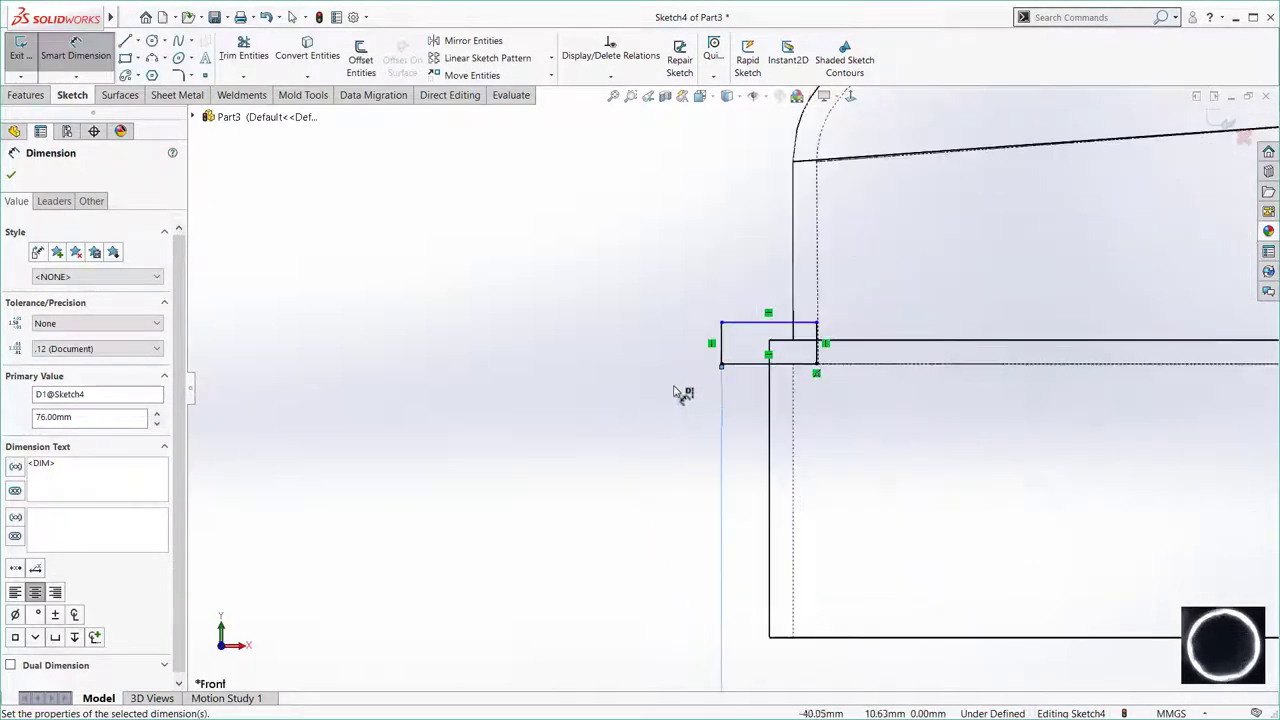
{"action": "left_click", "coordinate": [720, 350]}
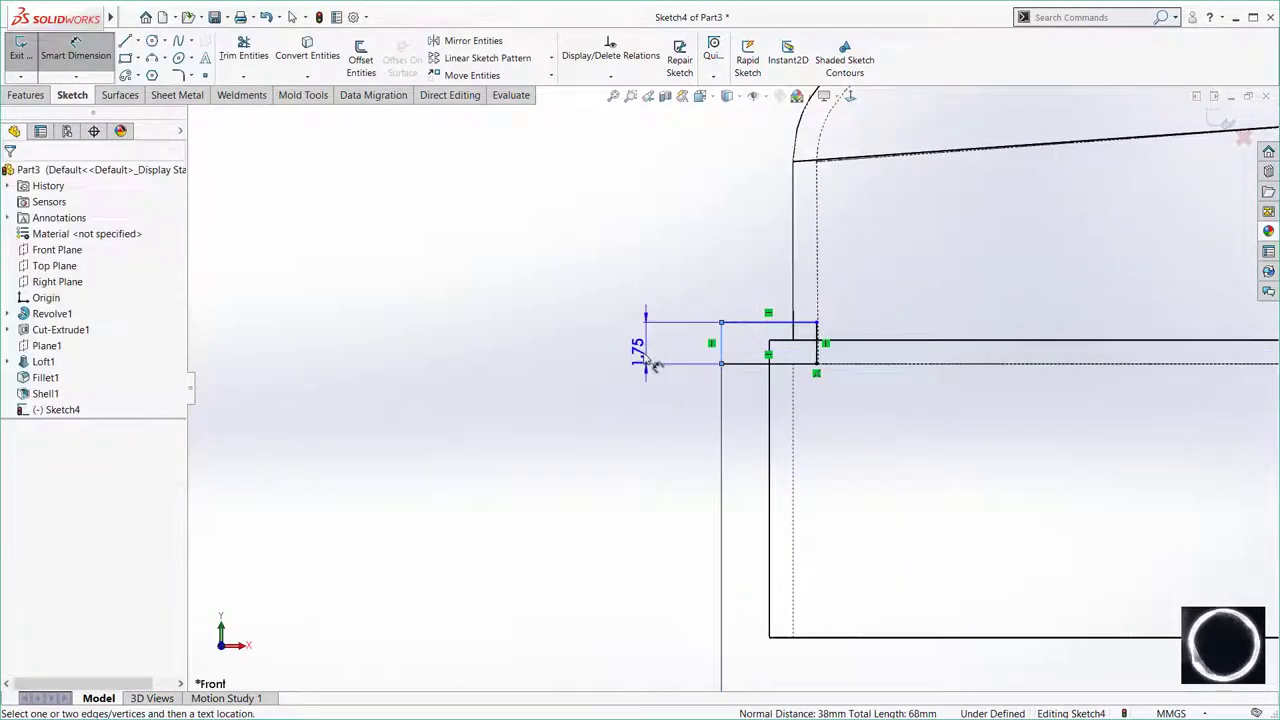
{"action": "left_click", "coordinate": [635, 352]}
{"action": "type", "text": "2"}
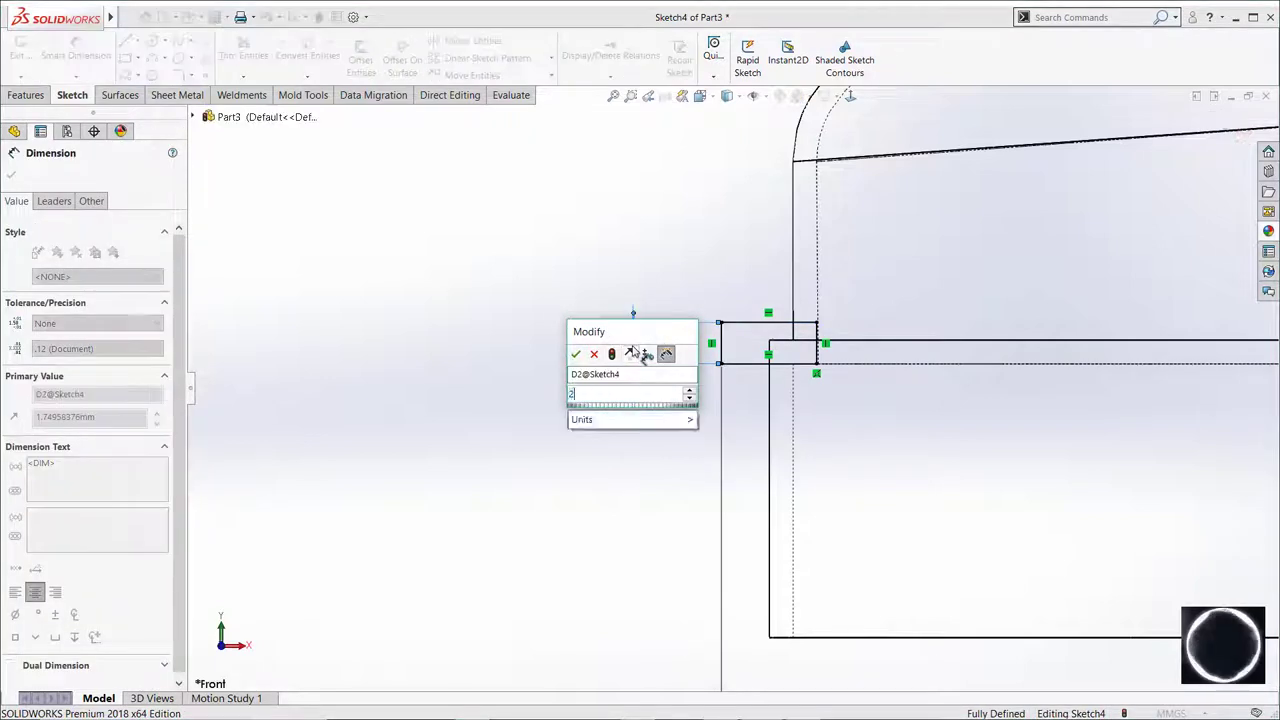
{"action": "key", "text": "Return"}
{"action": "key", "text": "Escape"}
{"action": "left_click", "coordinate": [518, 297]}
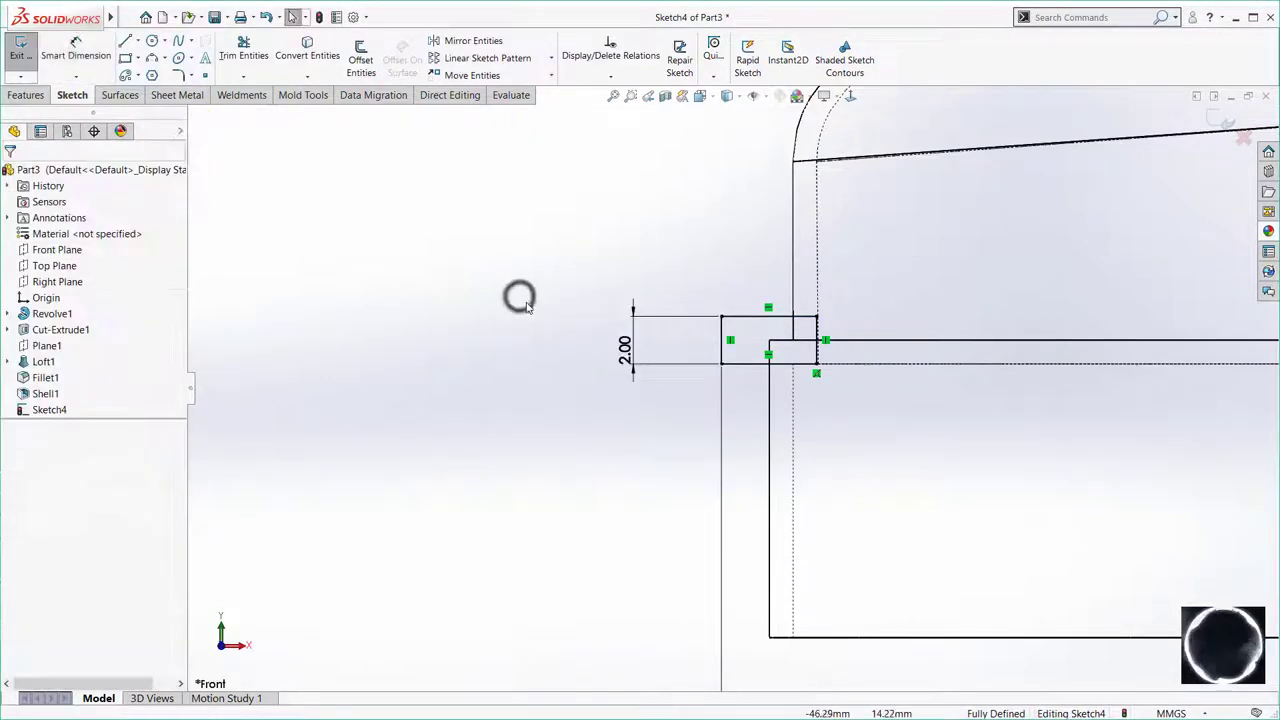
{"action": "scroll", "coordinate": [560, 330], "scroll_direction": "up", "scroll_amount": 2}
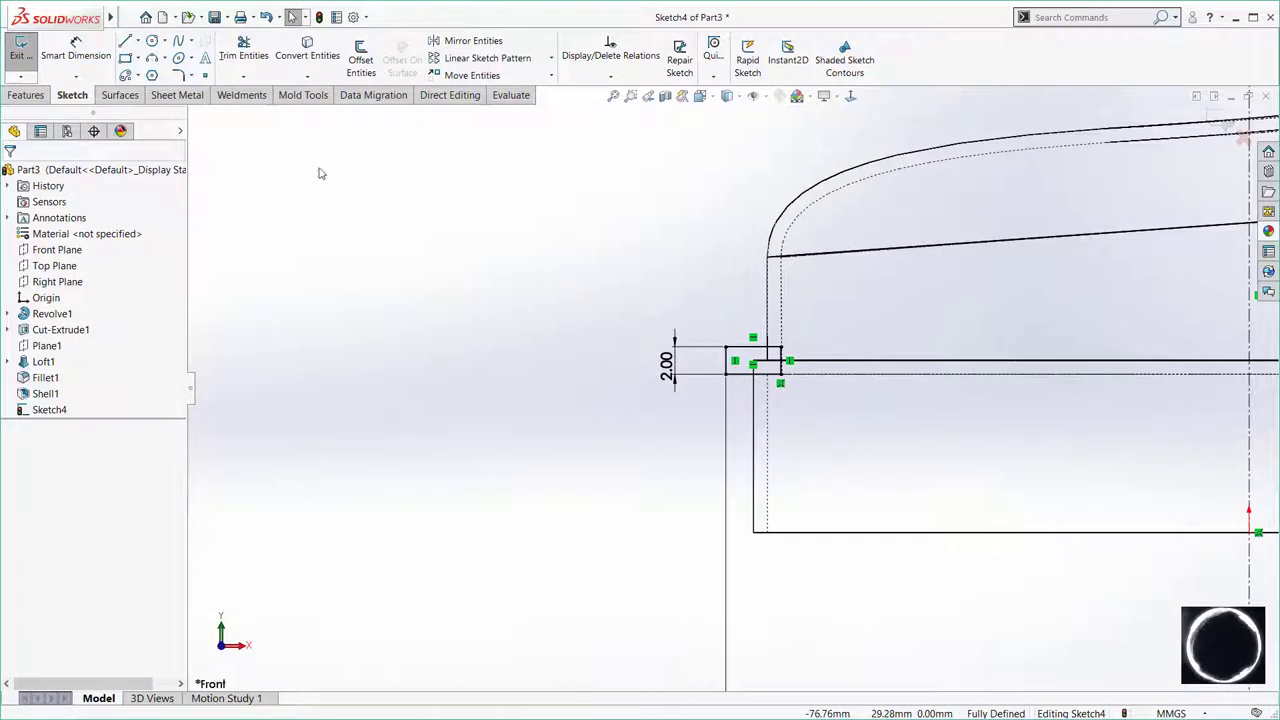
{"action": "left_click", "coordinate": [25, 96]}
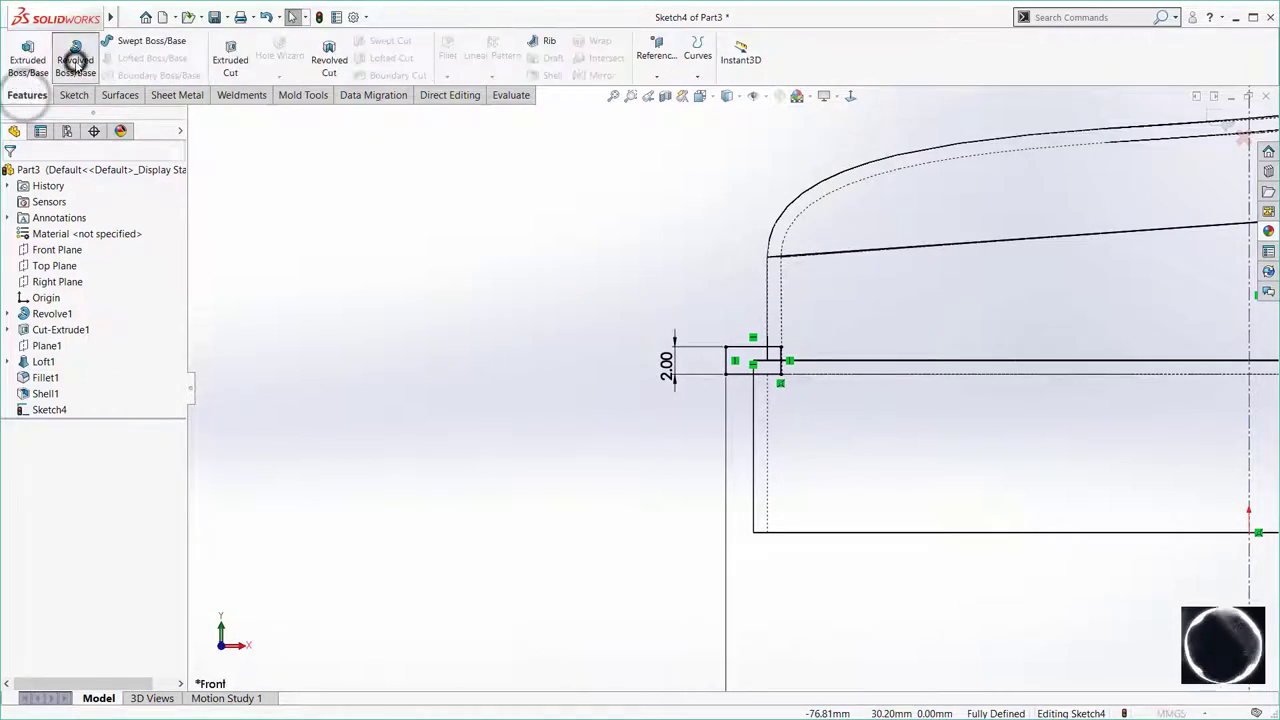
Revolve Sketch4 about the centreline to create the Revolve2 lip ring.
{"action": "left_click", "coordinate": [72, 55]}
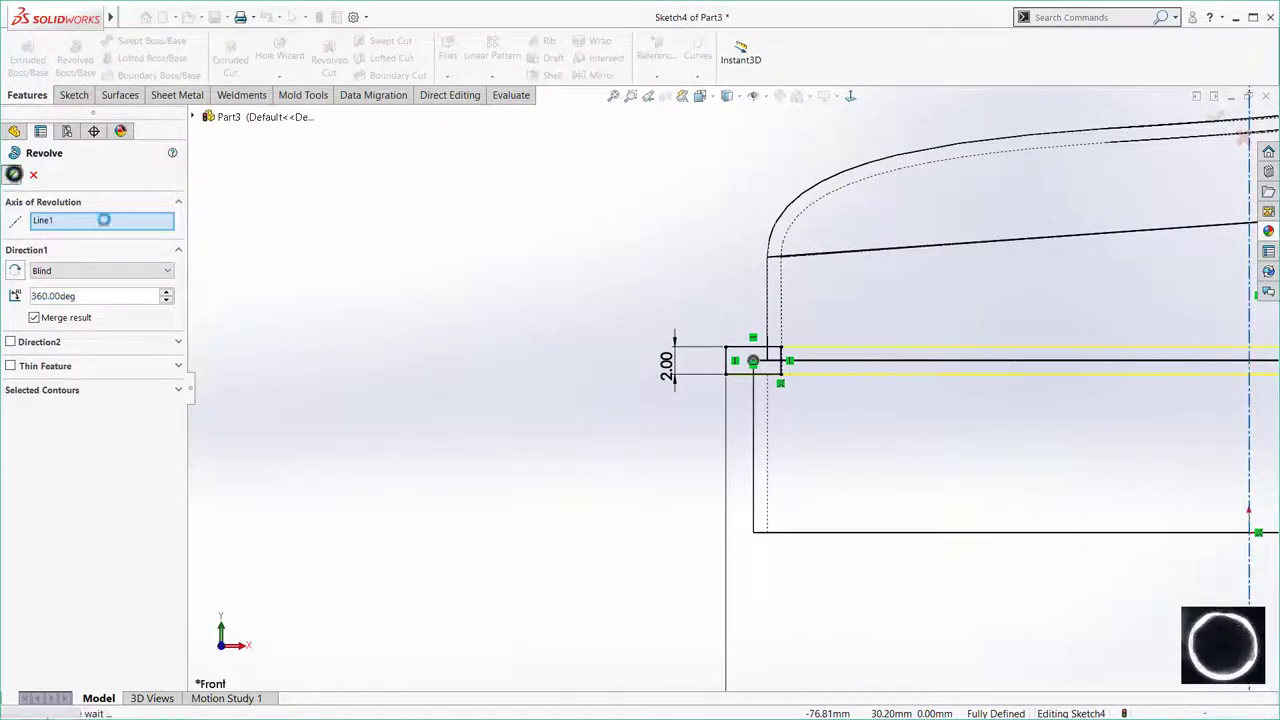
{"action": "left_click", "coordinate": [11, 175]}
{"action": "left_click", "coordinate": [256, 307]}
{"action": "key", "text": "ctrl+7"}
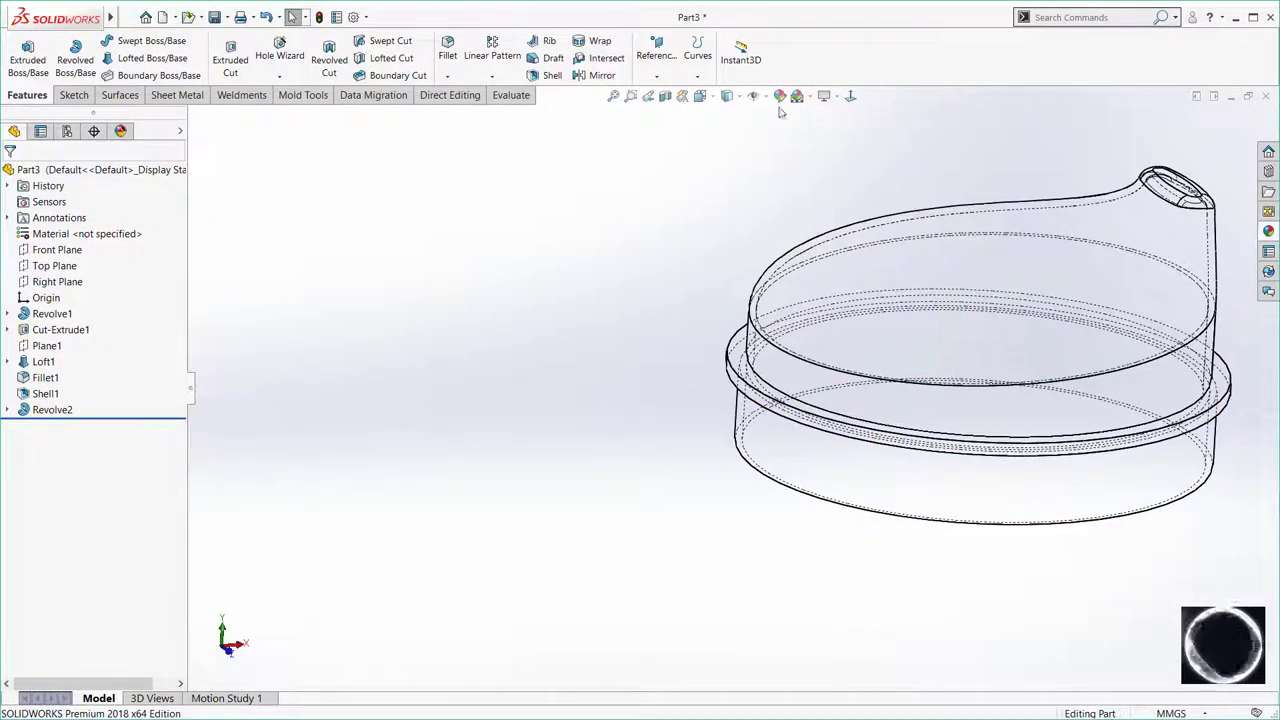
Switch to Shaded With Edges in isometric and select the lip ring's top edge.
{"action": "left_click", "coordinate": [728, 114]}
{"action": "scroll", "coordinate": [703, 373], "scroll_direction": "down", "scroll_amount": 4}
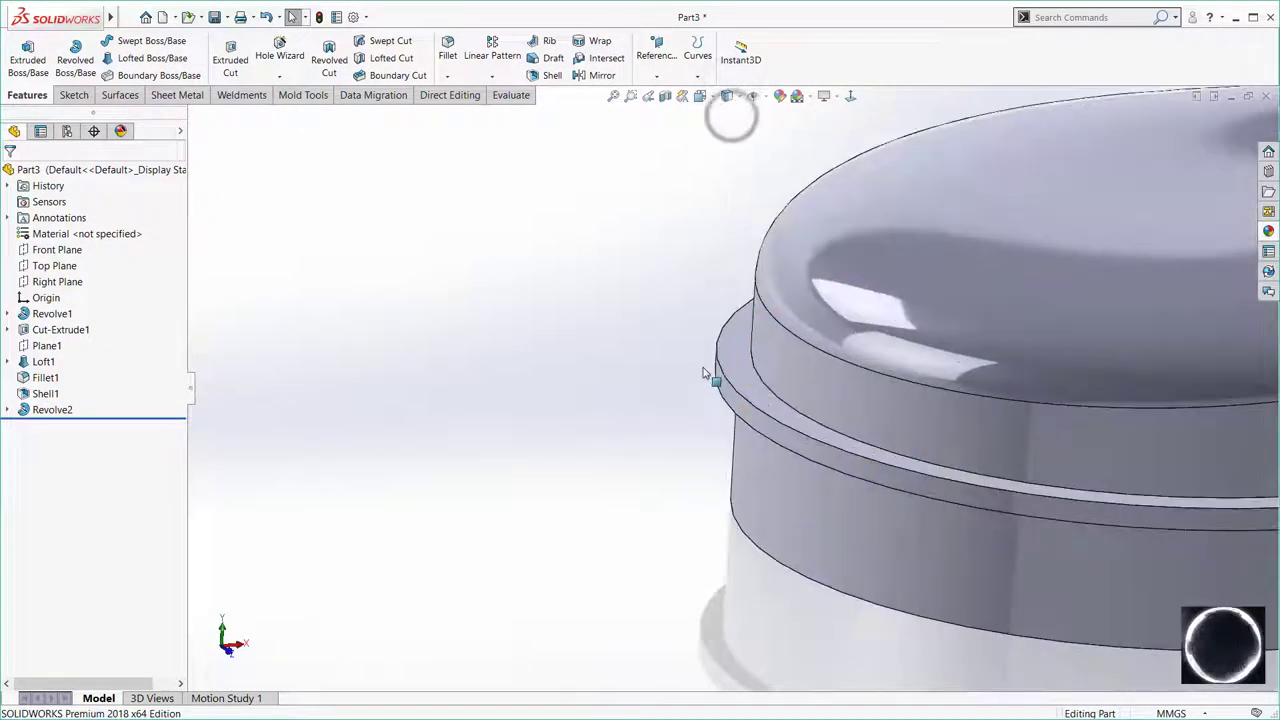
{"action": "left_click", "coordinate": [722, 370]}
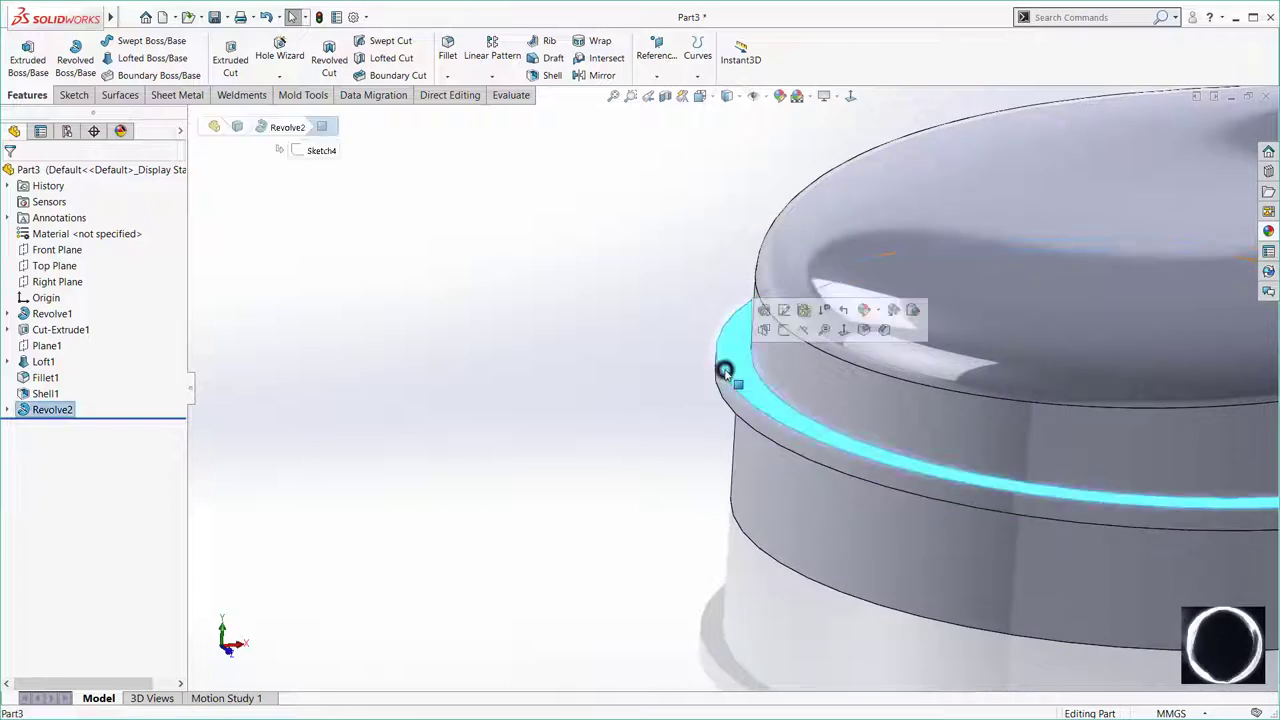
{"action": "left_click", "coordinate": [637, 371]}
{"action": "left_click", "coordinate": [722, 376]}
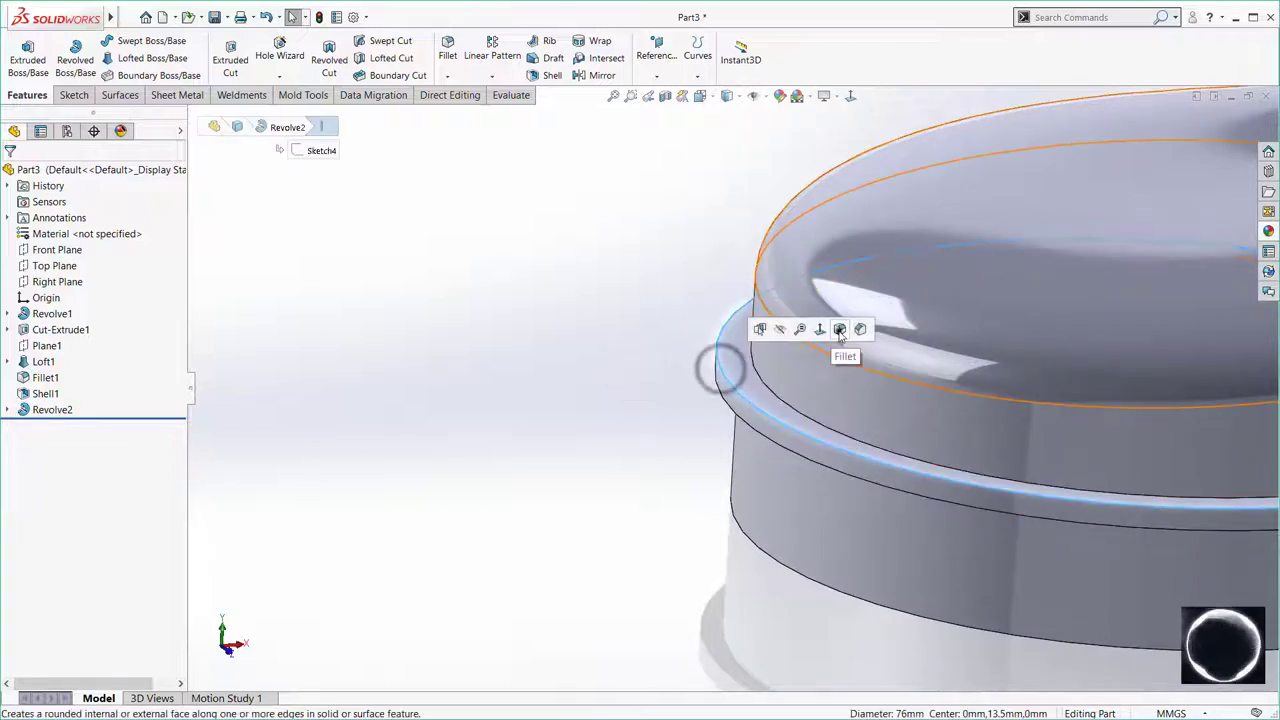
Fillet the lip ring's upper and lower edges with a 1 mm radius, creating Fillet2.
{"action": "key", "text": "f"}
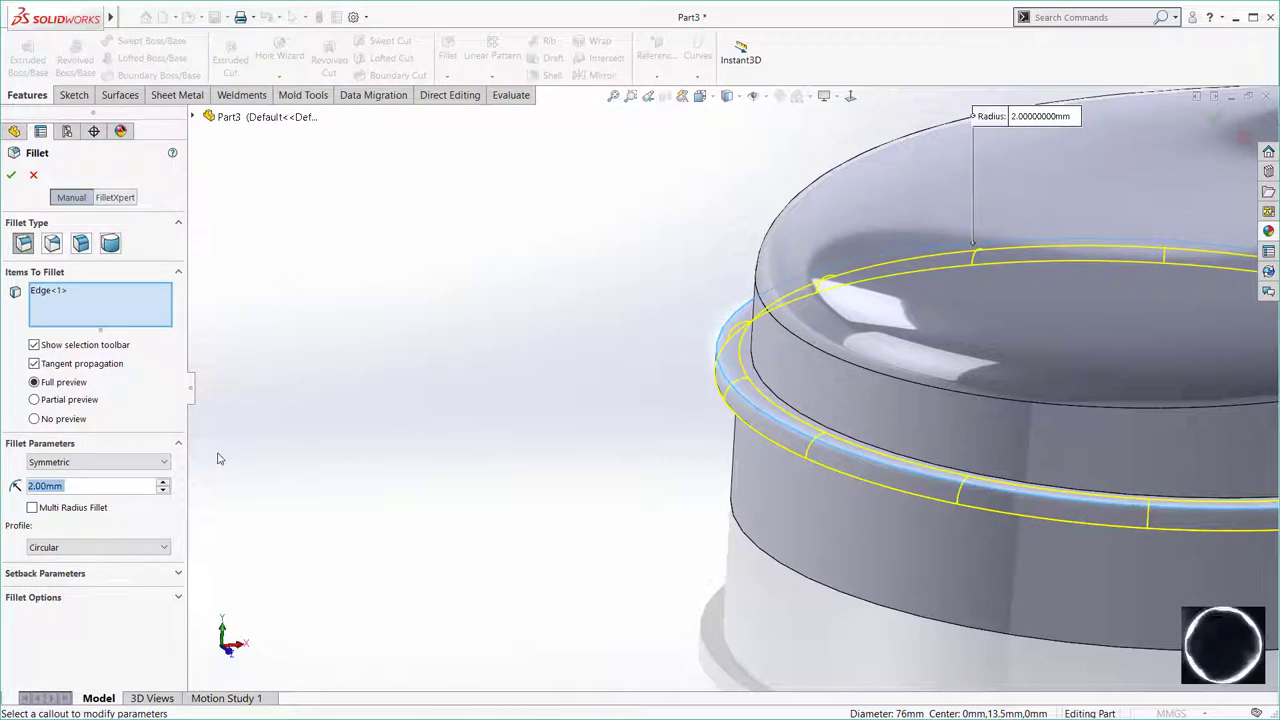
{"action": "type", "text": "1"}
{"action": "key", "text": "Return"}
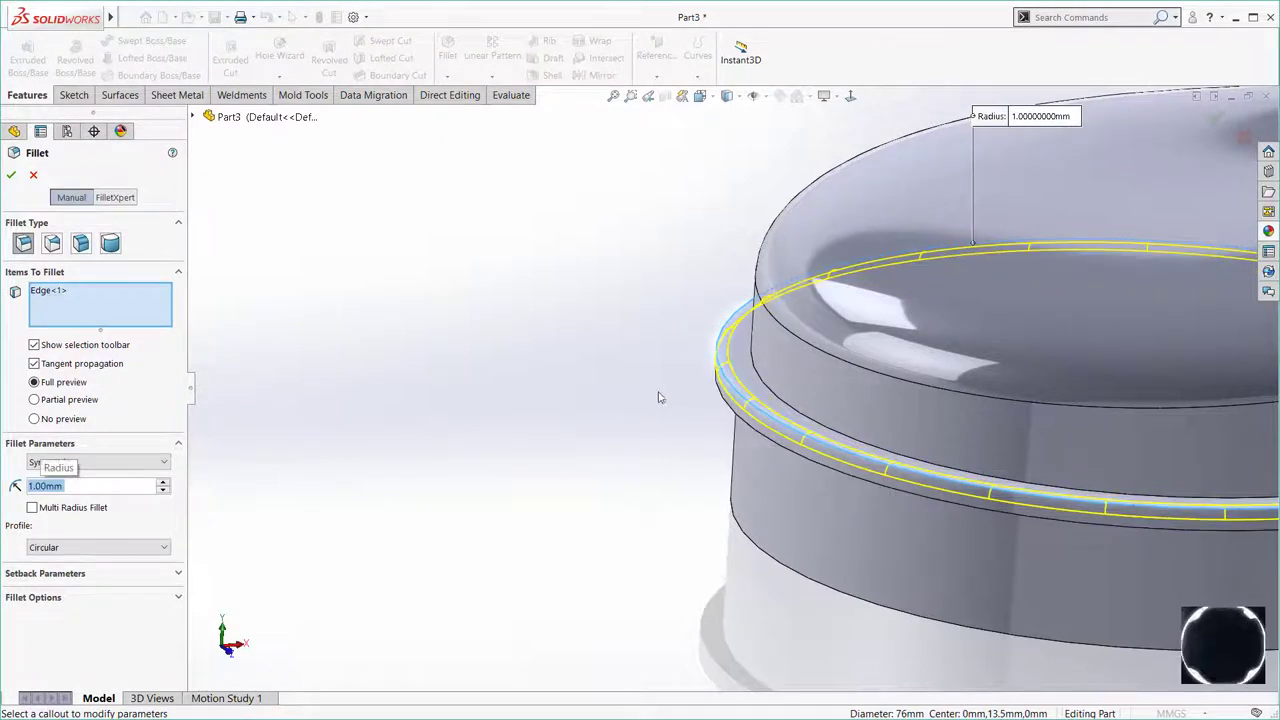
{"action": "left_click", "coordinate": [721, 399]}
{"action": "left_click", "coordinate": [10, 174]}
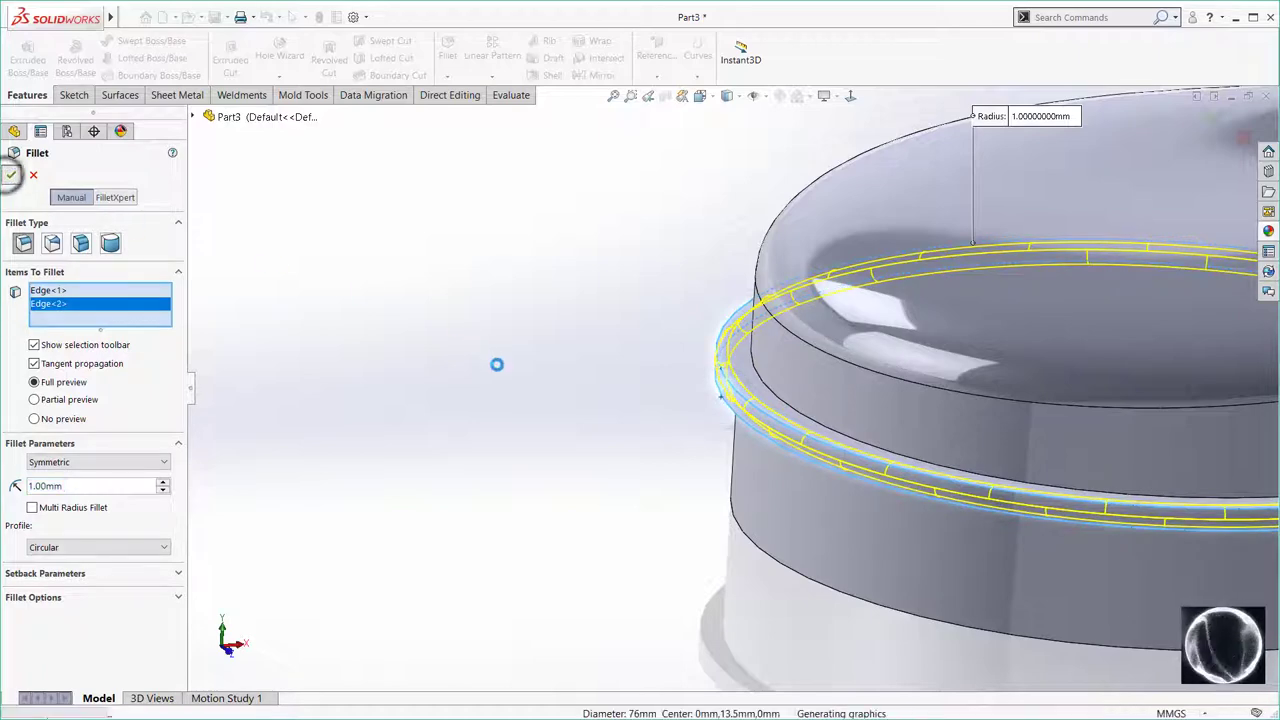
Reorient the finished cap to an isometric view and zoom toward the spout top.
{"action": "mouse_move", "coordinate": [496, 364]}
{"action": "middle_mouse_down"}
{"action": "mouse_move", "coordinate": [760, 376]}
{"action": "mouse_move", "coordinate": [745, 333]}
{"action": "middle_mouse_up"}
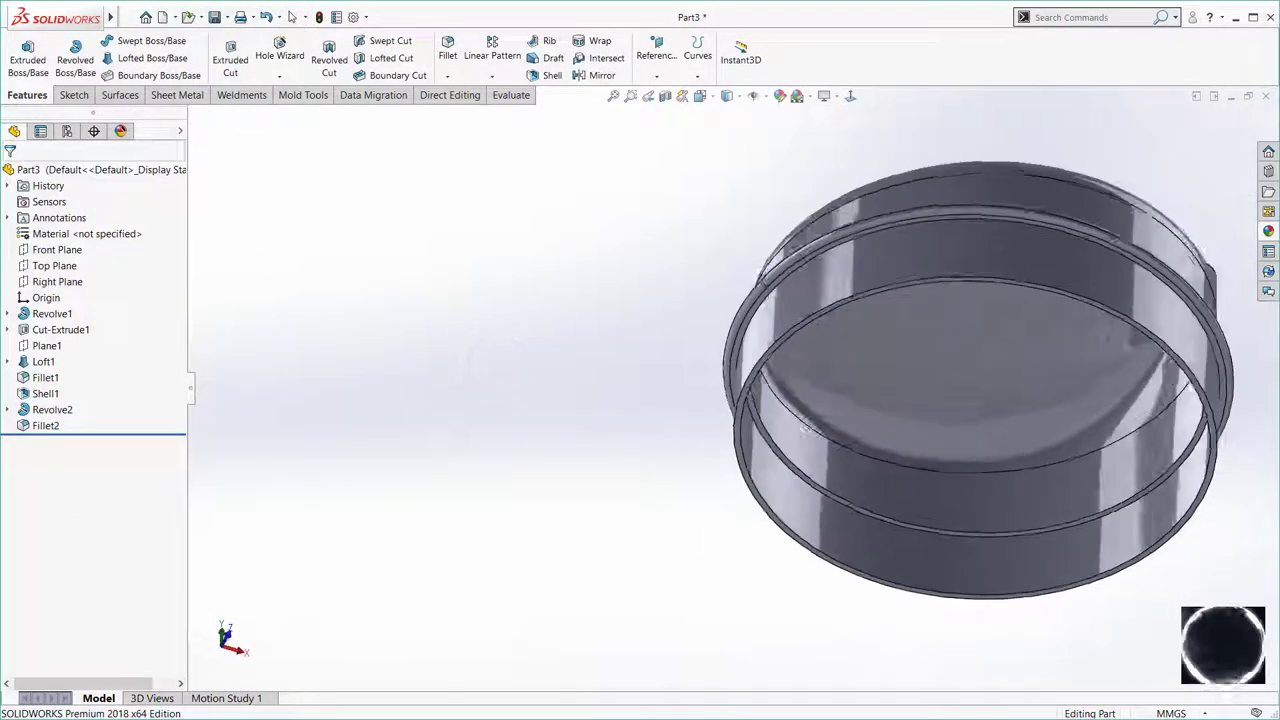
{"action": "left_click", "coordinate": [851, 96]}
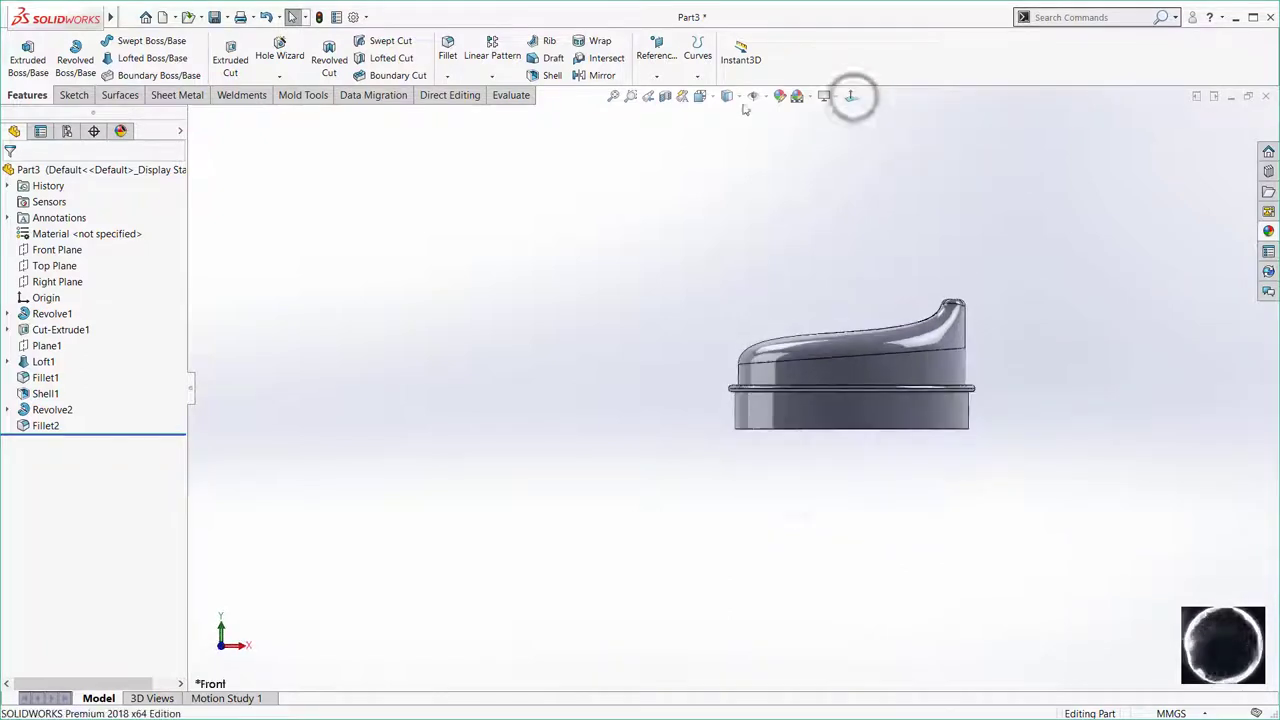
{"action": "left_click", "coordinate": [705, 96]}
{"action": "left_click", "coordinate": [775, 132]}
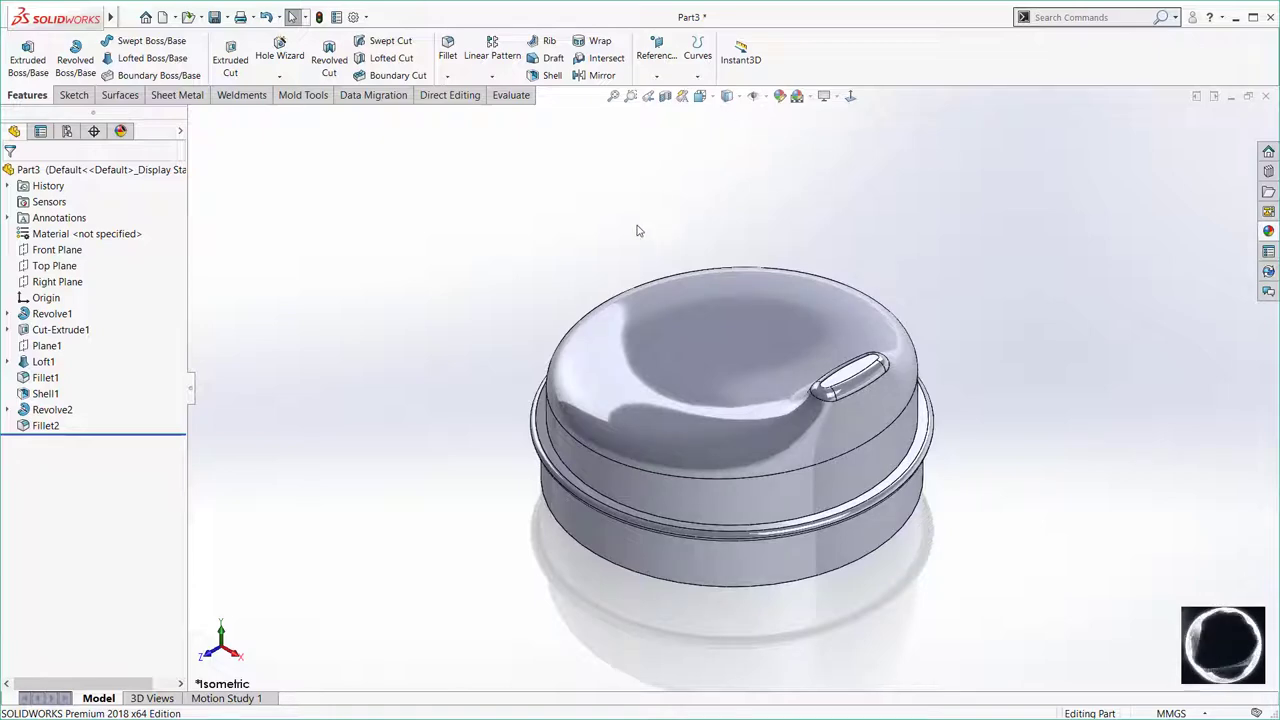
{"action": "mouse_move", "coordinate": [637, 230]}
{"action": "middle_mouse_down"}
{"action": "mouse_move", "coordinate": [700, 229]}
{"action": "mouse_move", "coordinate": [849, 300]}
{"action": "mouse_move", "coordinate": [769, 383]}
{"action": "mouse_move", "coordinate": [769, 370]}
{"action": "middle_mouse_up"}
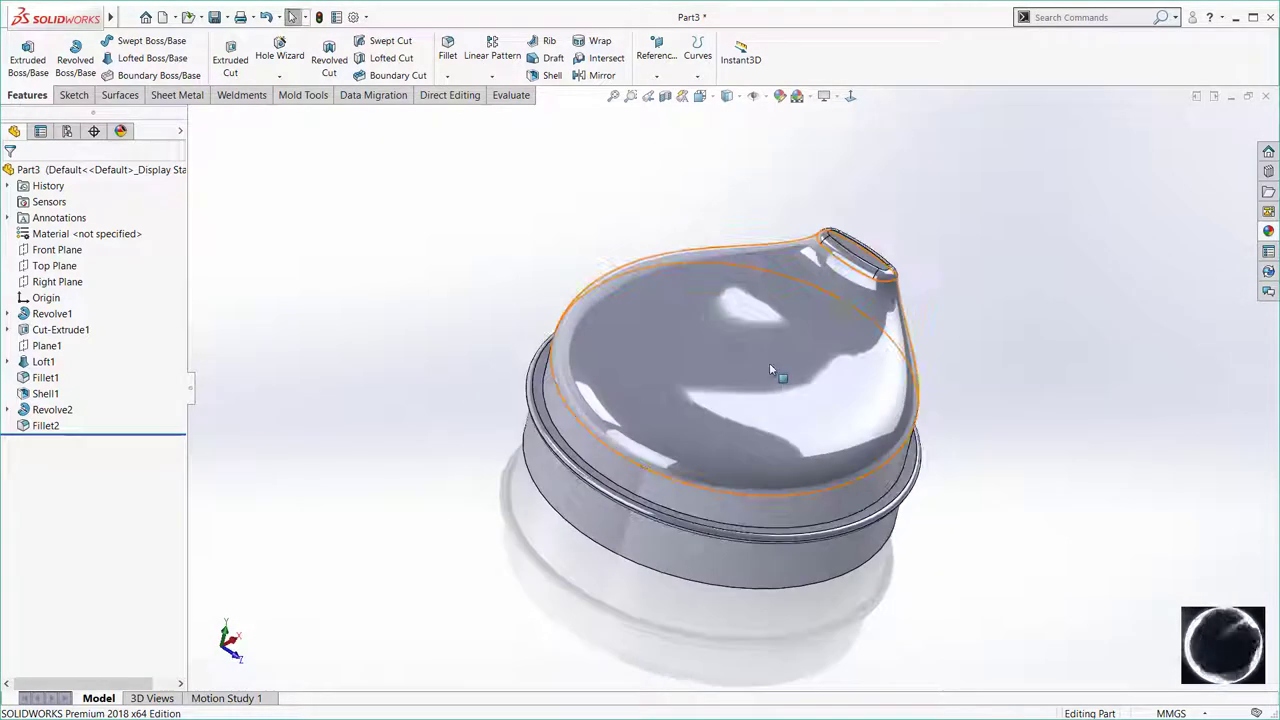
{"action": "scroll", "coordinate": [883, 255], "scroll_direction": "down", "scroll_amount": 4}
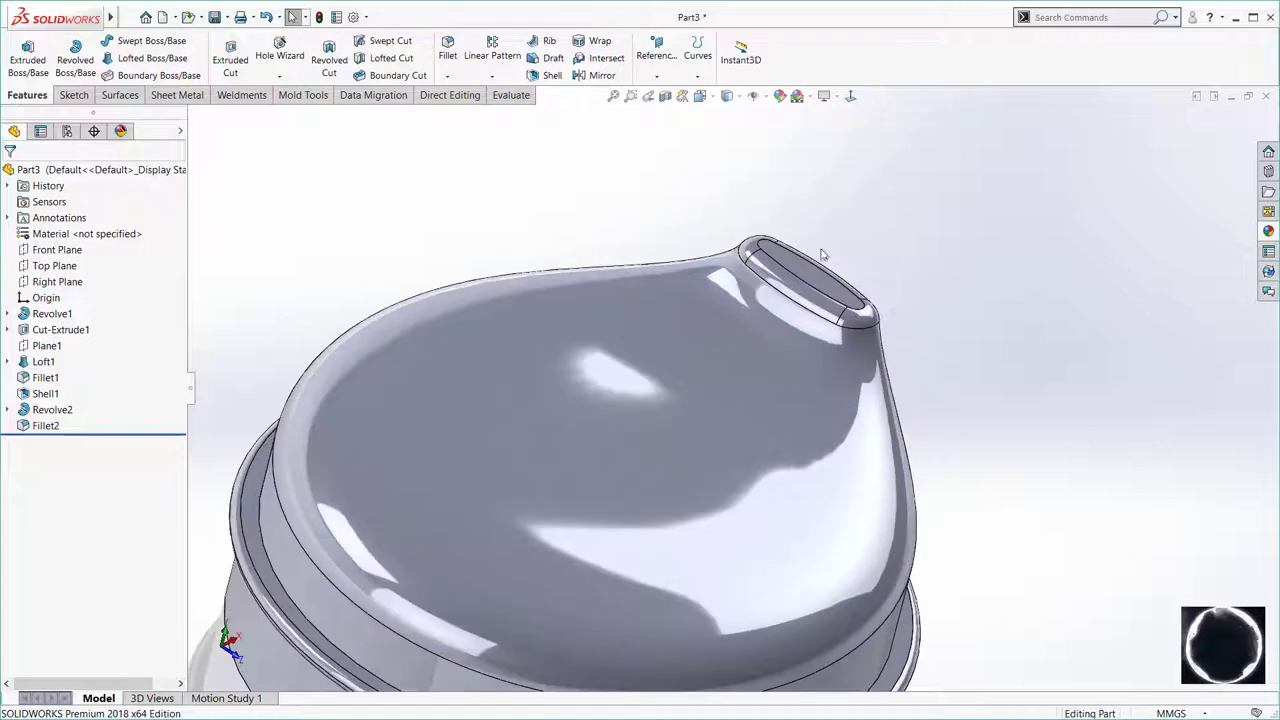
Start a sketch on the spout tip face, viewed head-on, with a horizontal centreline across the cap.
{"action": "left_click", "coordinate": [797, 268]}
{"action": "left_click", "coordinate": [854, 224]}
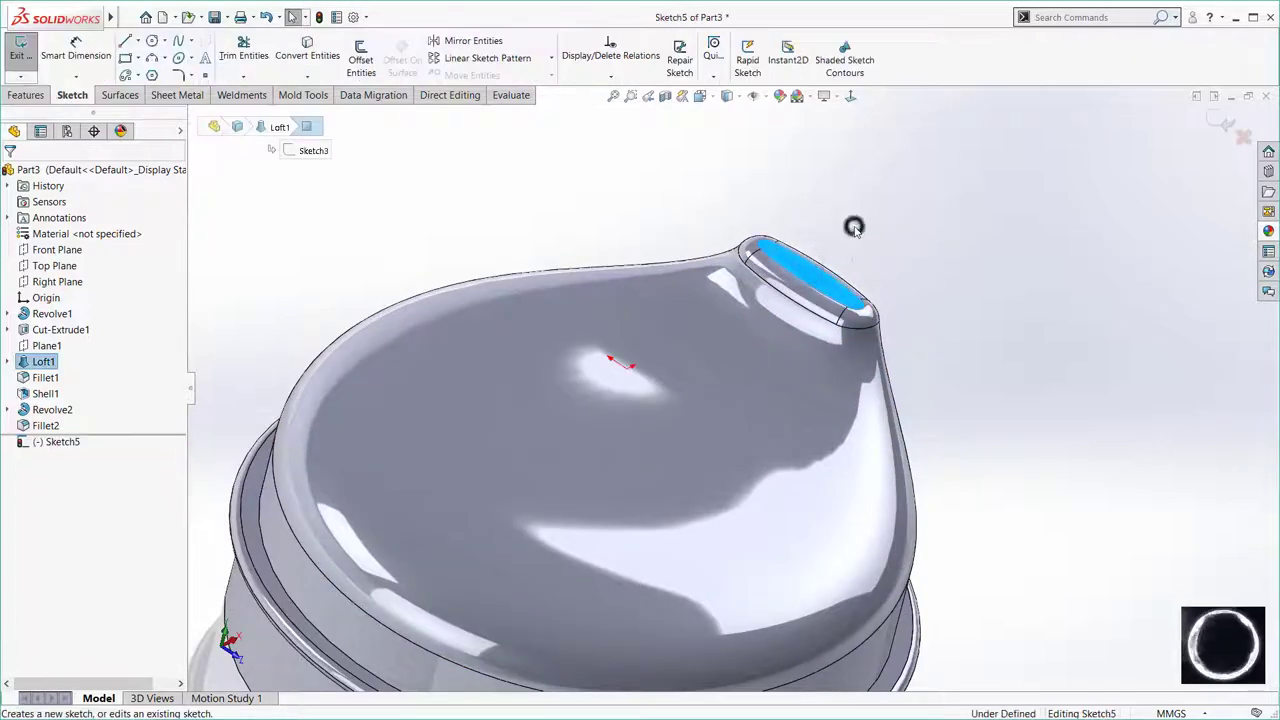
{"action": "left_click", "coordinate": [850, 96]}
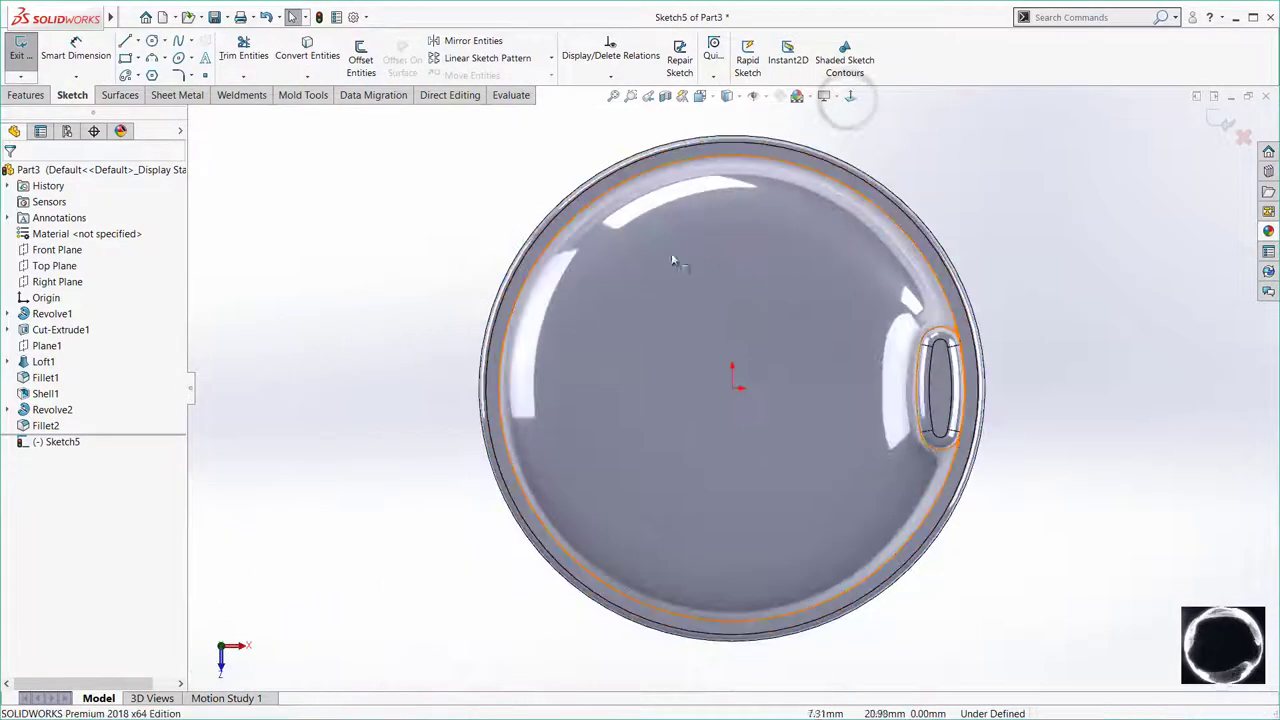
{"action": "left_click", "coordinate": [139, 42]}
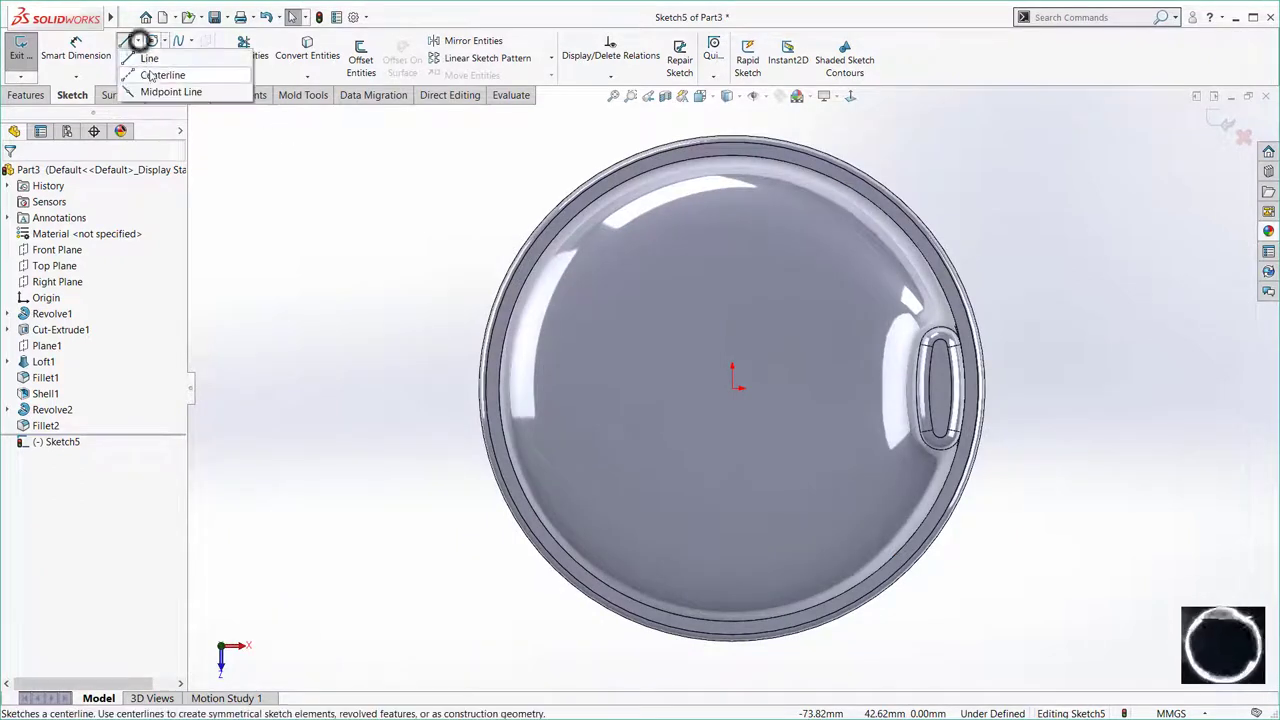
{"action": "left_click", "coordinate": [165, 71]}
{"action": "left_click", "coordinate": [687, 389]}
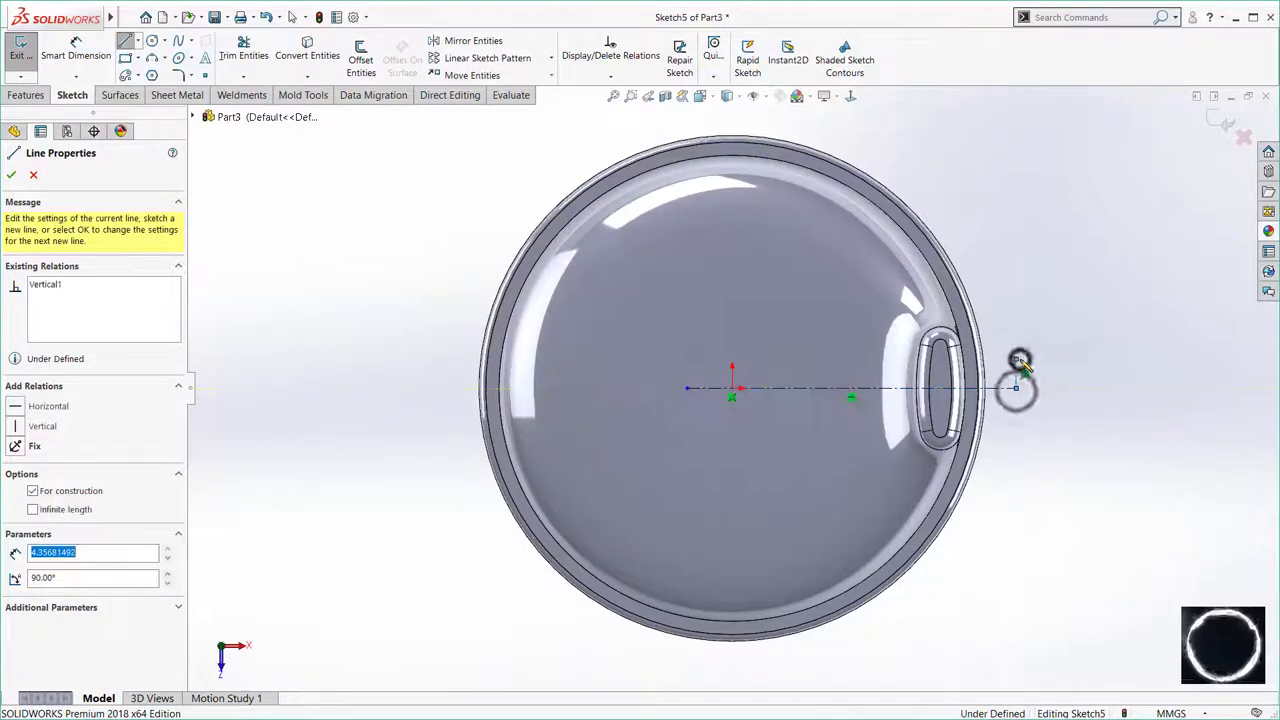
{"action": "double_click", "coordinate": [1016, 389]}
{"action": "key", "text": "Escape"}
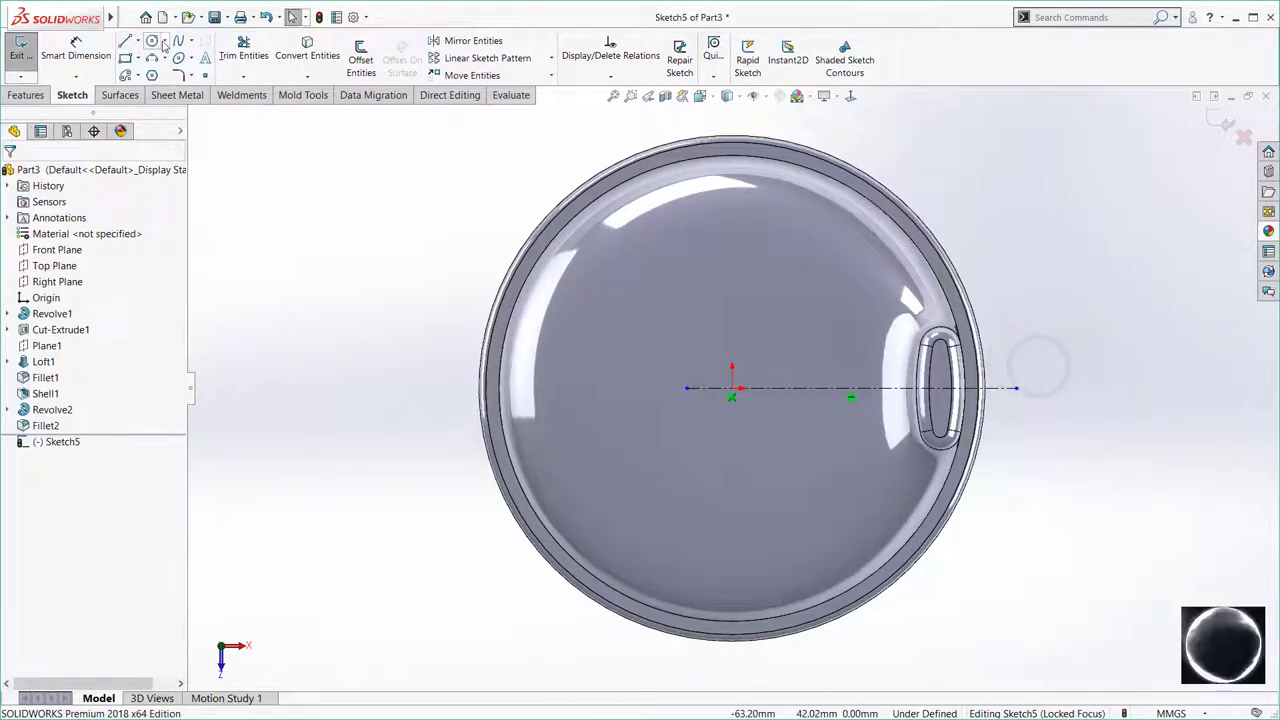
Draw two small circles, one above the other, in the spout slot and make them Equal.
{"action": "left_click", "coordinate": [151, 40]}
{"action": "scroll", "coordinate": [862, 403], "scroll_direction": "down", "scroll_amount": 5}
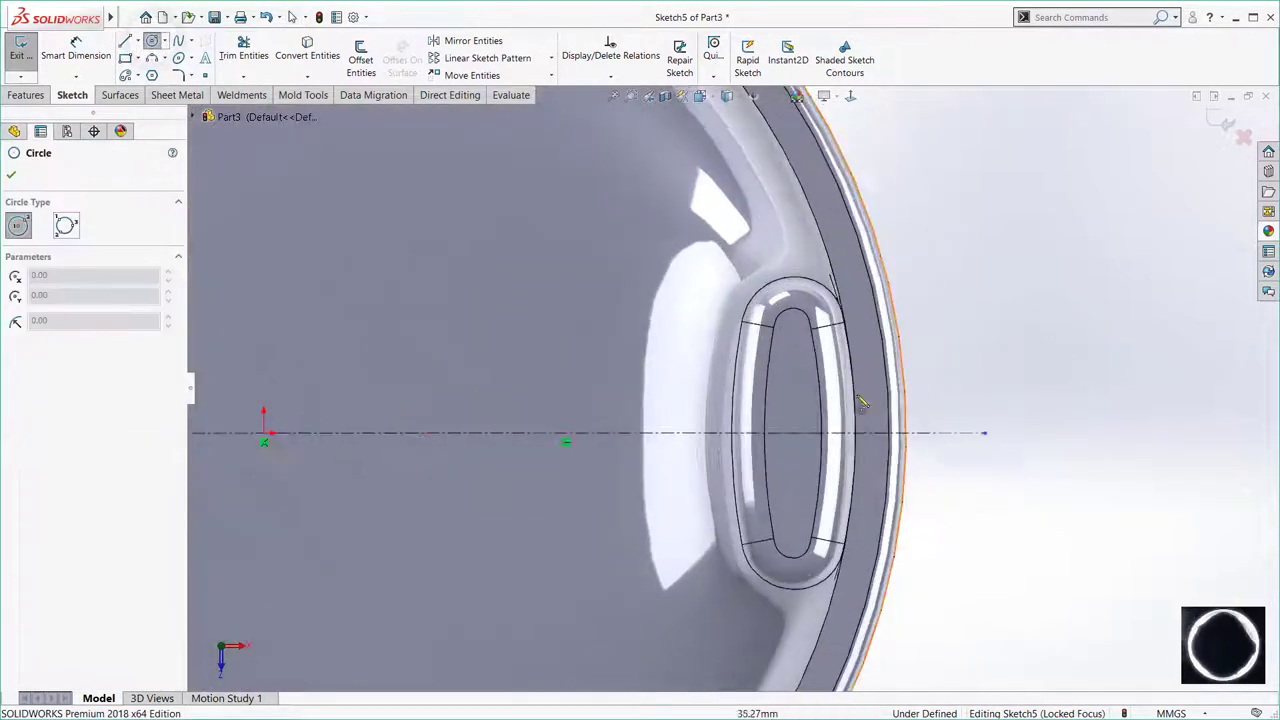
{"action": "left_click", "coordinate": [791, 407]}
{"action": "left_click", "coordinate": [797, 426]}
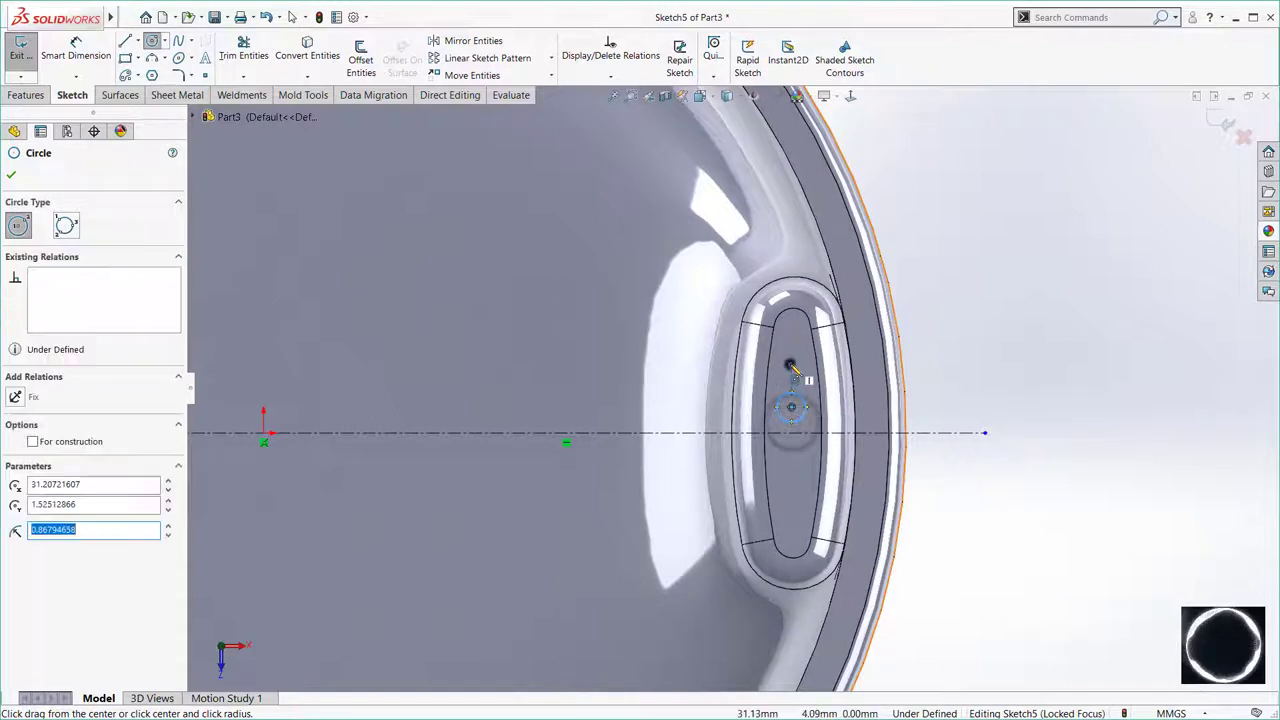
{"action": "left_click", "coordinate": [790, 365]}
{"action": "left_click", "coordinate": [780, 377]}
{"action": "right_click", "coordinate": [876, 352]}
{"action": "left_click", "coordinate": [898, 365]}
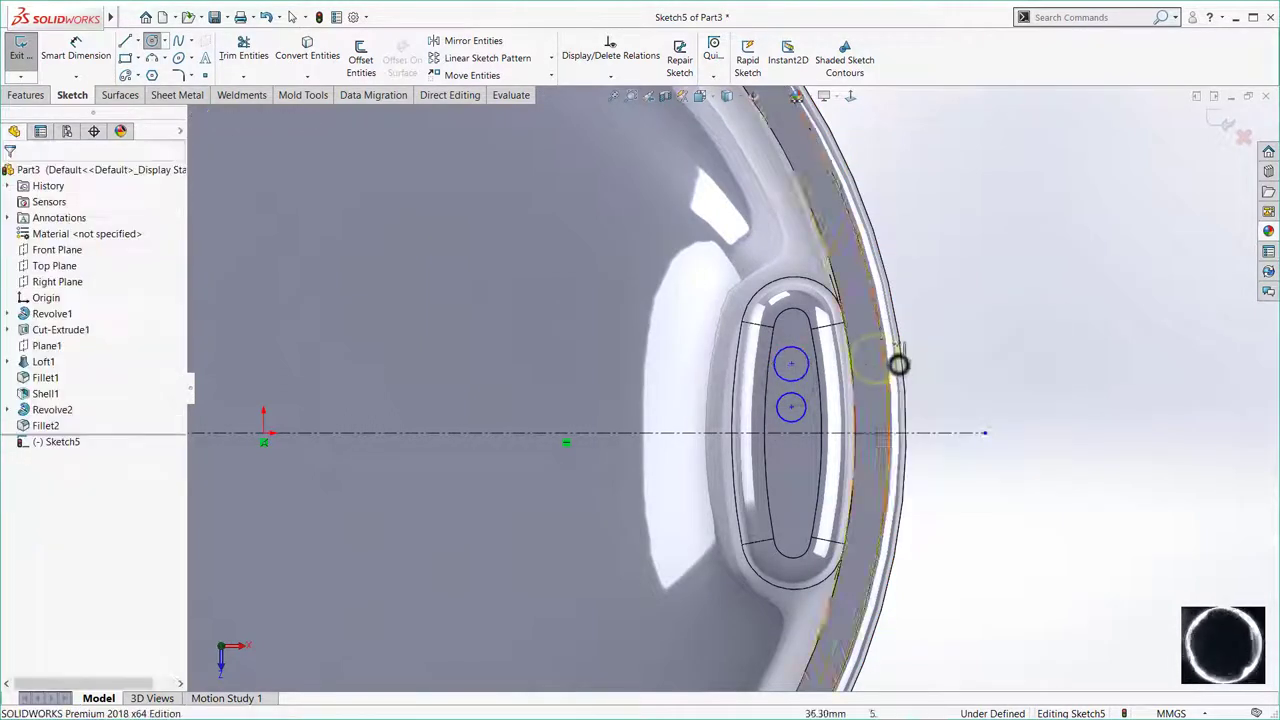
{"action": "left_click_drag", "start_coordinate": [925, 300], "coordinate": [775, 428]}
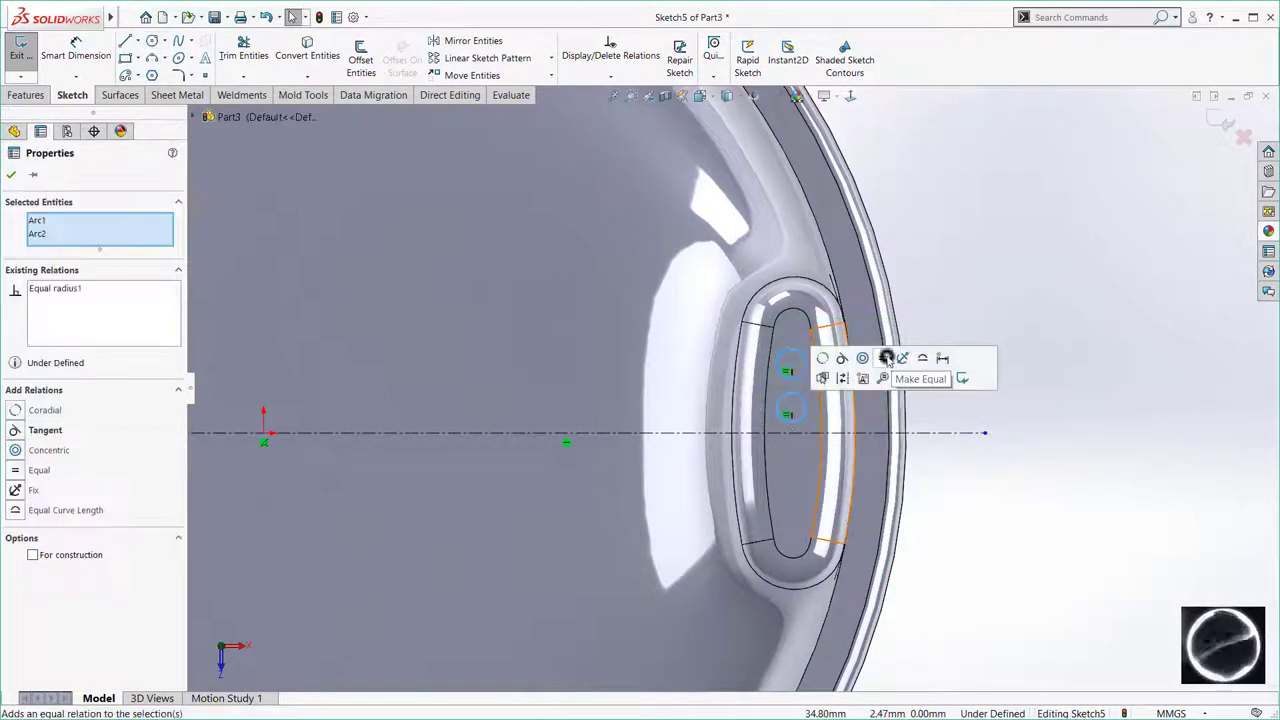
{"action": "left_click", "coordinate": [887, 358]}
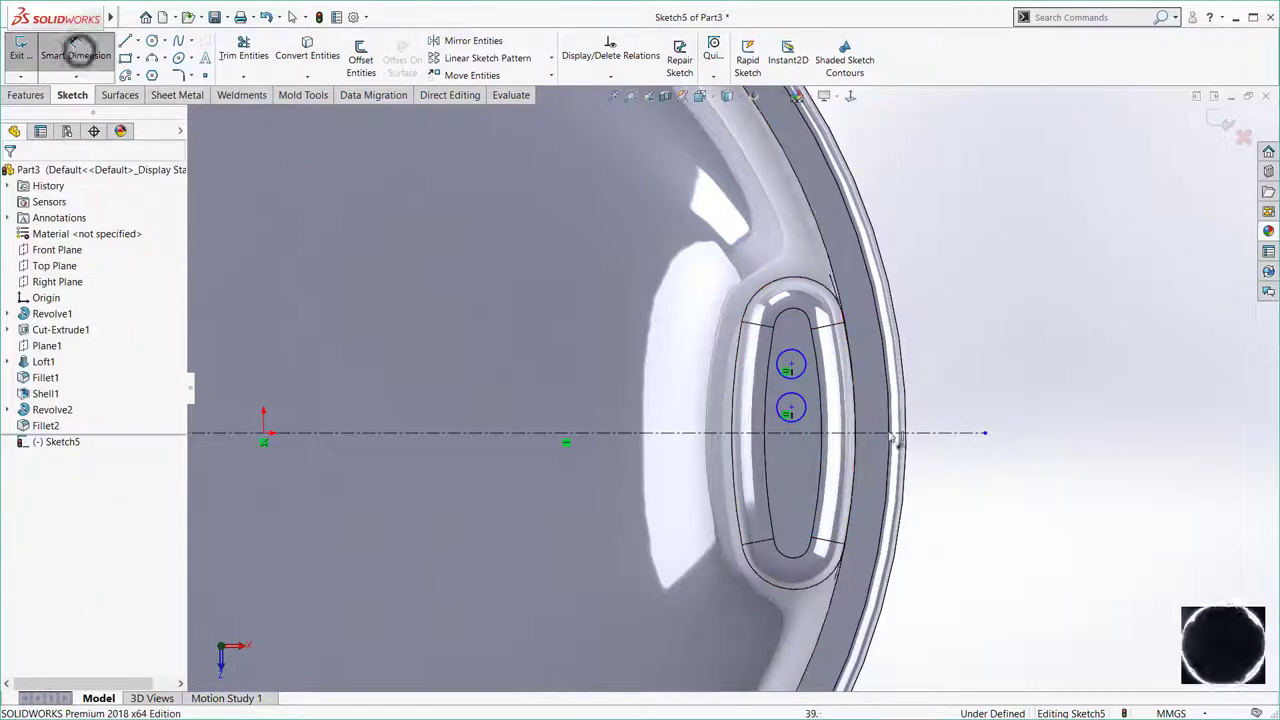
Dimension the lower circle 3.00 mm from the centreline and the spacing between the two circles.
{"action": "left_click", "coordinate": [808, 424]}
{"action": "left_click", "coordinate": [812, 433]}
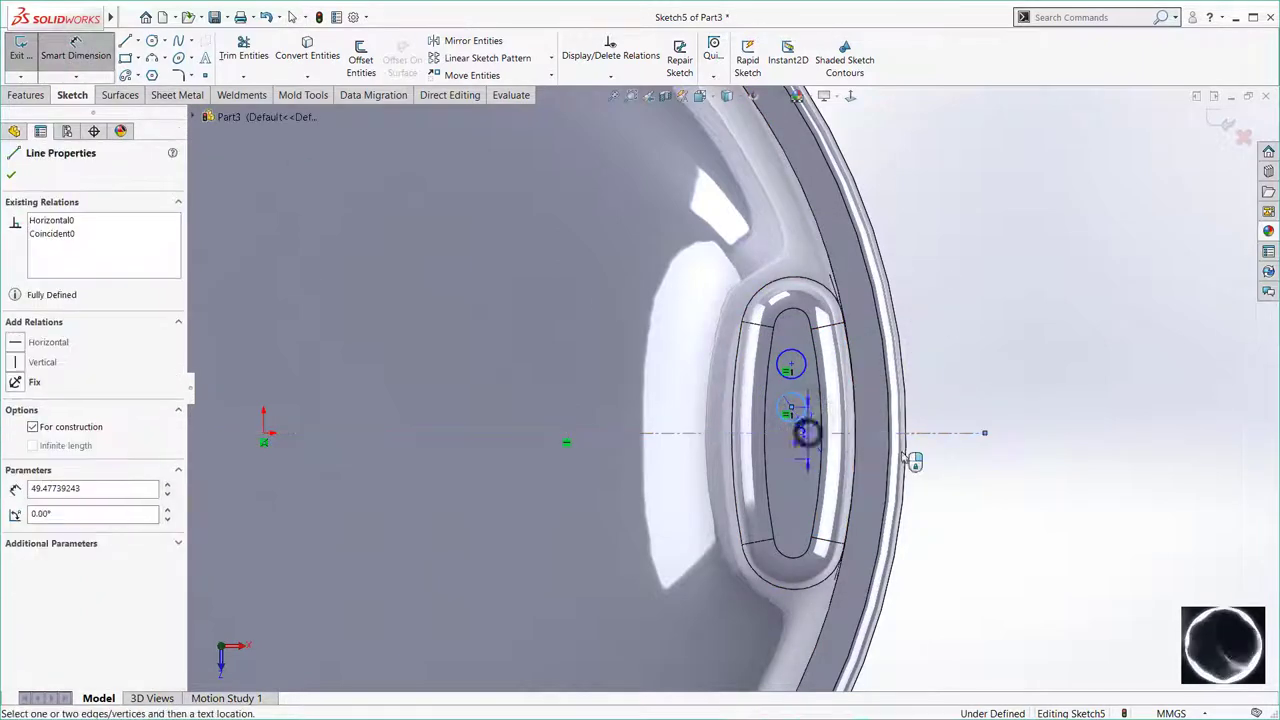
{"action": "left_click", "coordinate": [935, 462]}
{"action": "type", "text": "3.05025732mm"}
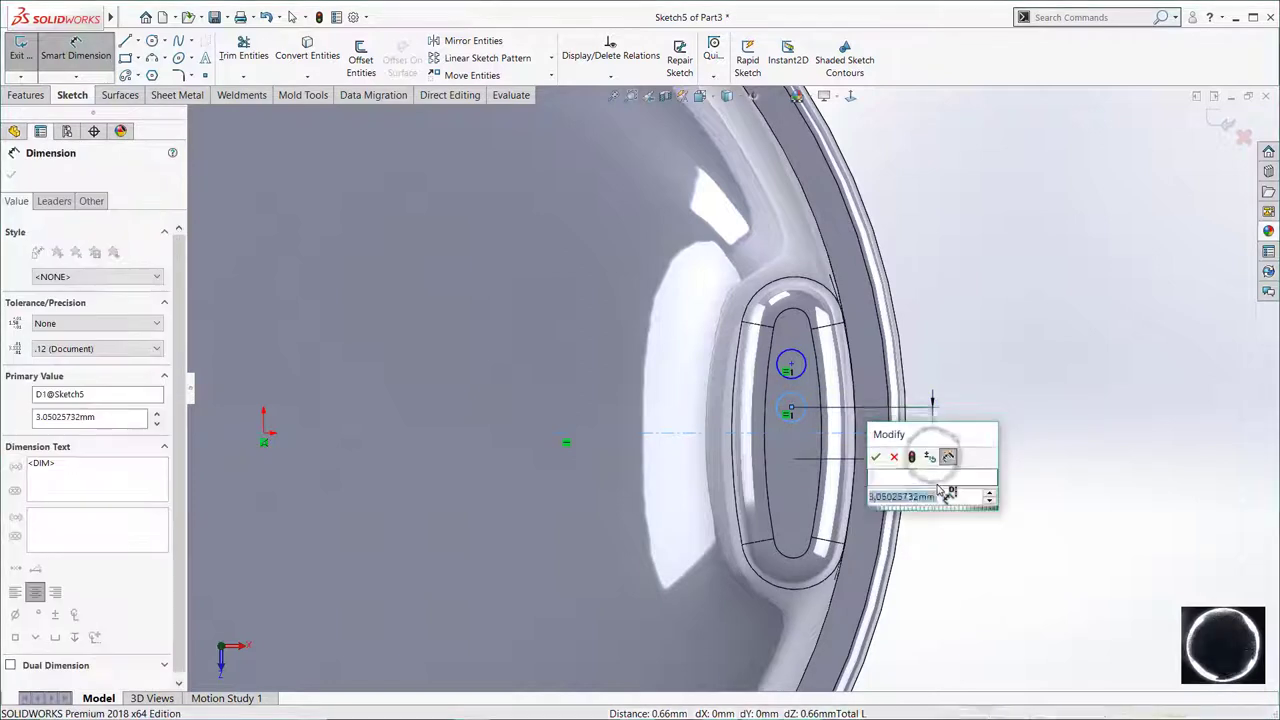
{"action": "key", "text": "Return"}
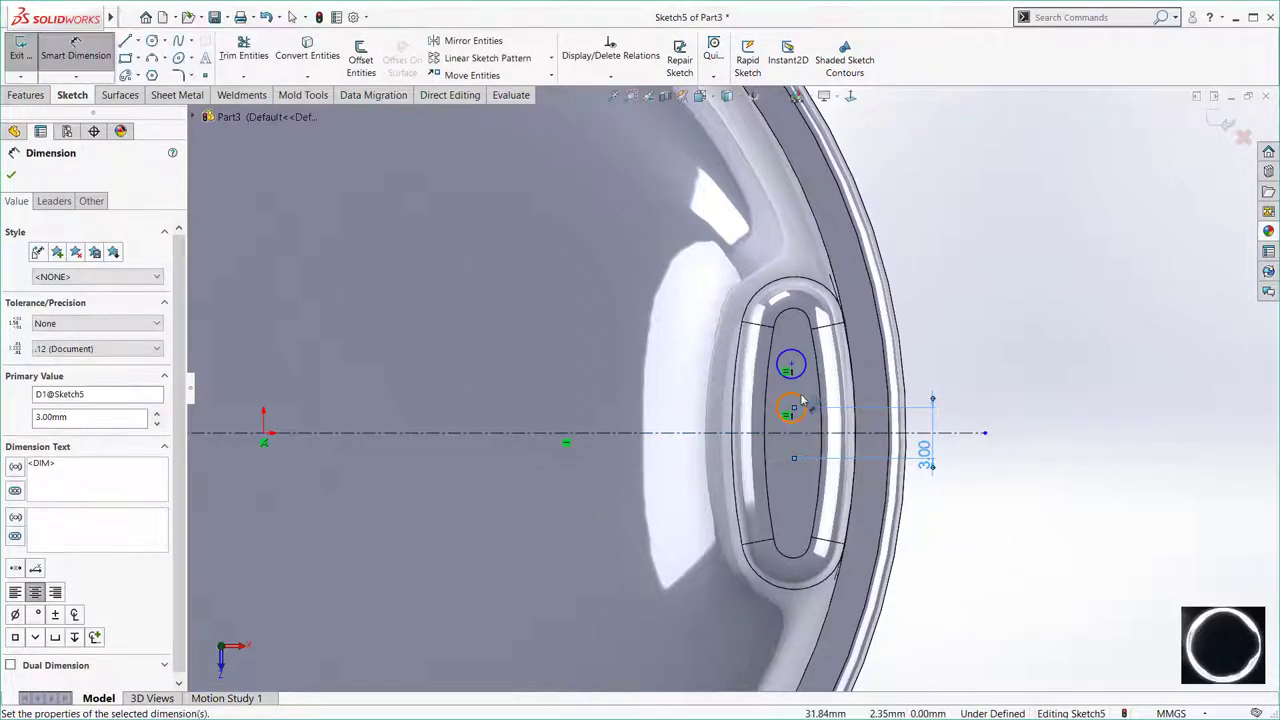
{"action": "left_click", "coordinate": [801, 400]}
{"action": "left_click", "coordinate": [804, 373]}
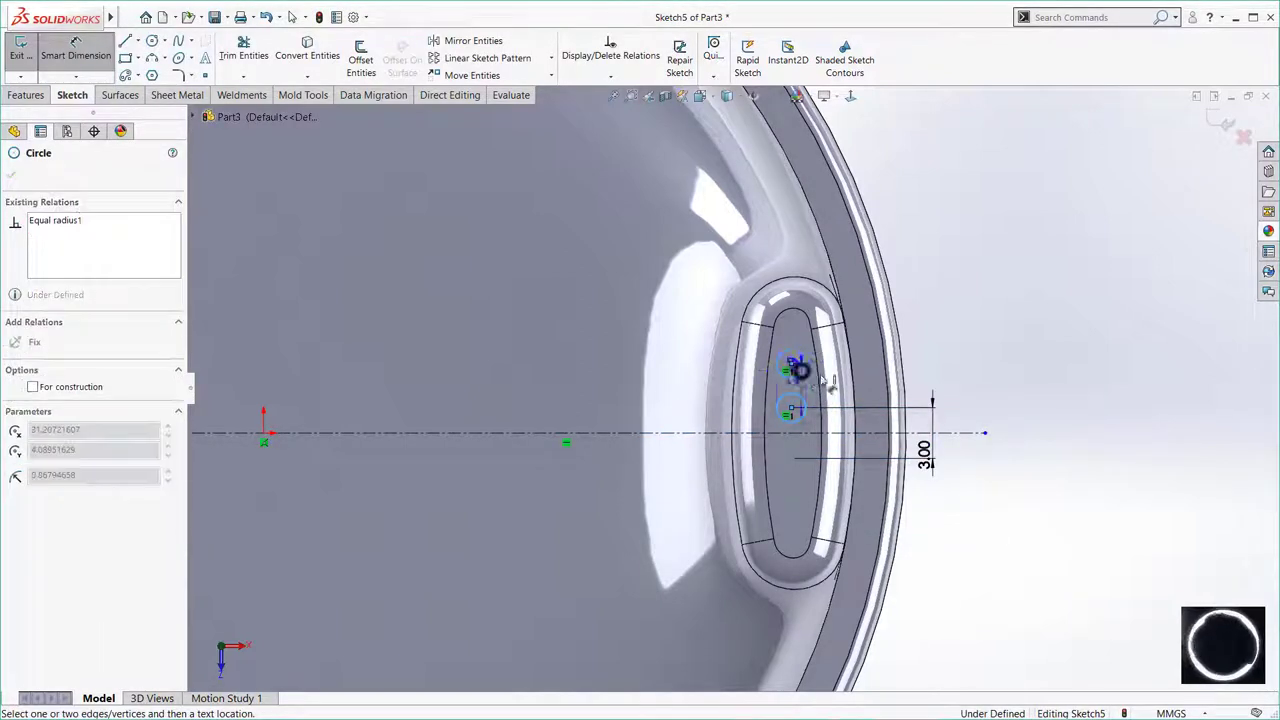
{"action": "left_click", "coordinate": [938, 372]}
{"action": "key", "text": "Return"}
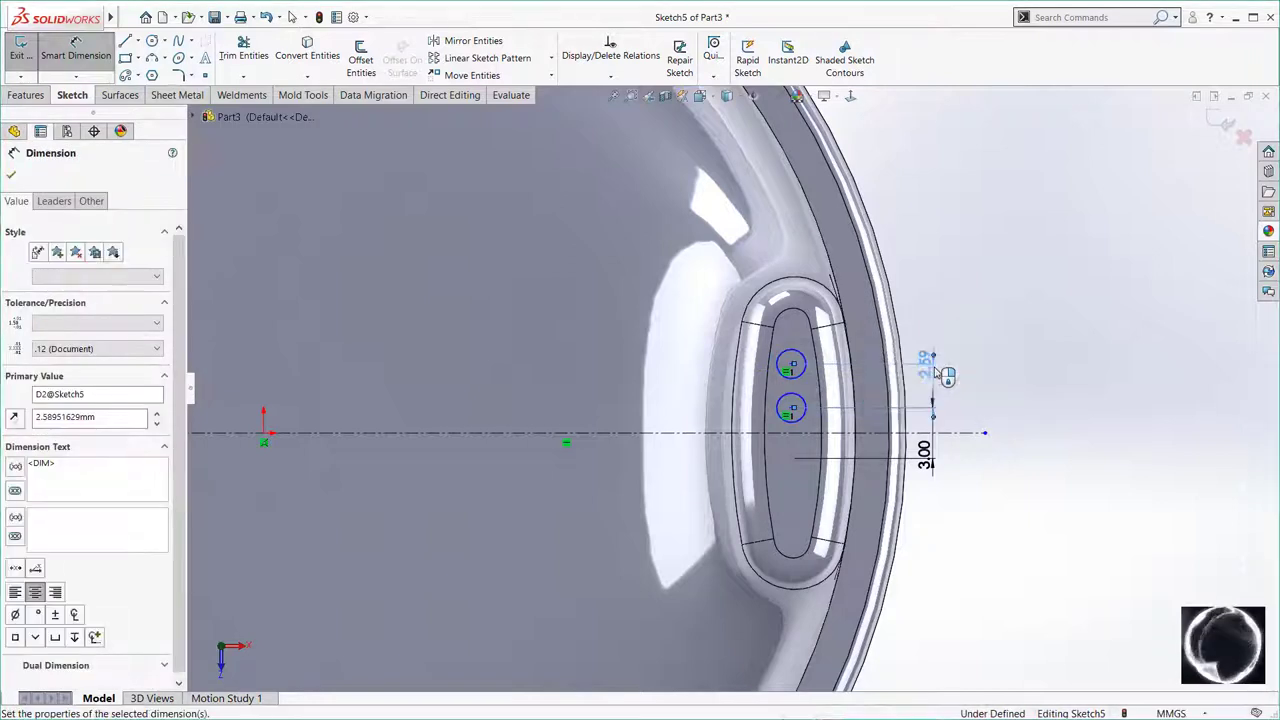
{"action": "key", "text": "Escape"}
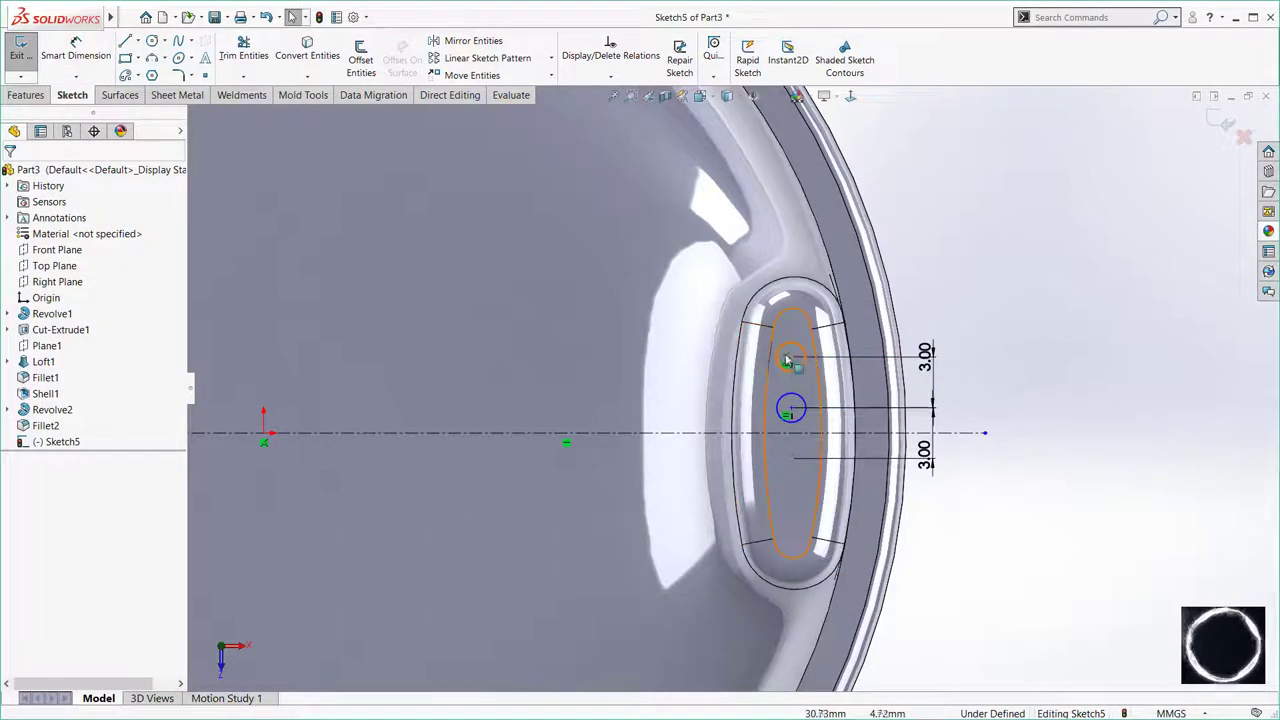
Align the two circle centres vertically and mirror both circles about the centreline.
{"action": "left_click", "coordinate": [790, 358]}
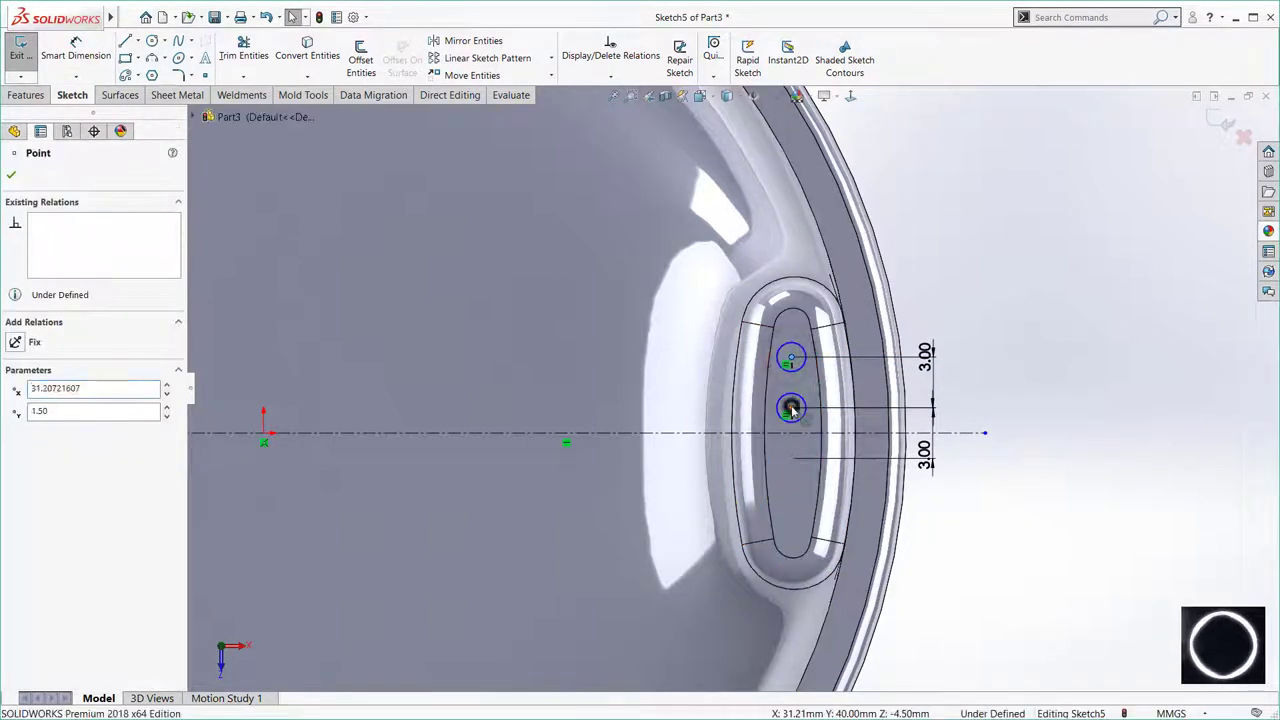
{"action": "left_click", "coordinate": [790, 408], "text": "ctrl"}
{"action": "left_click", "coordinate": [848, 346]}
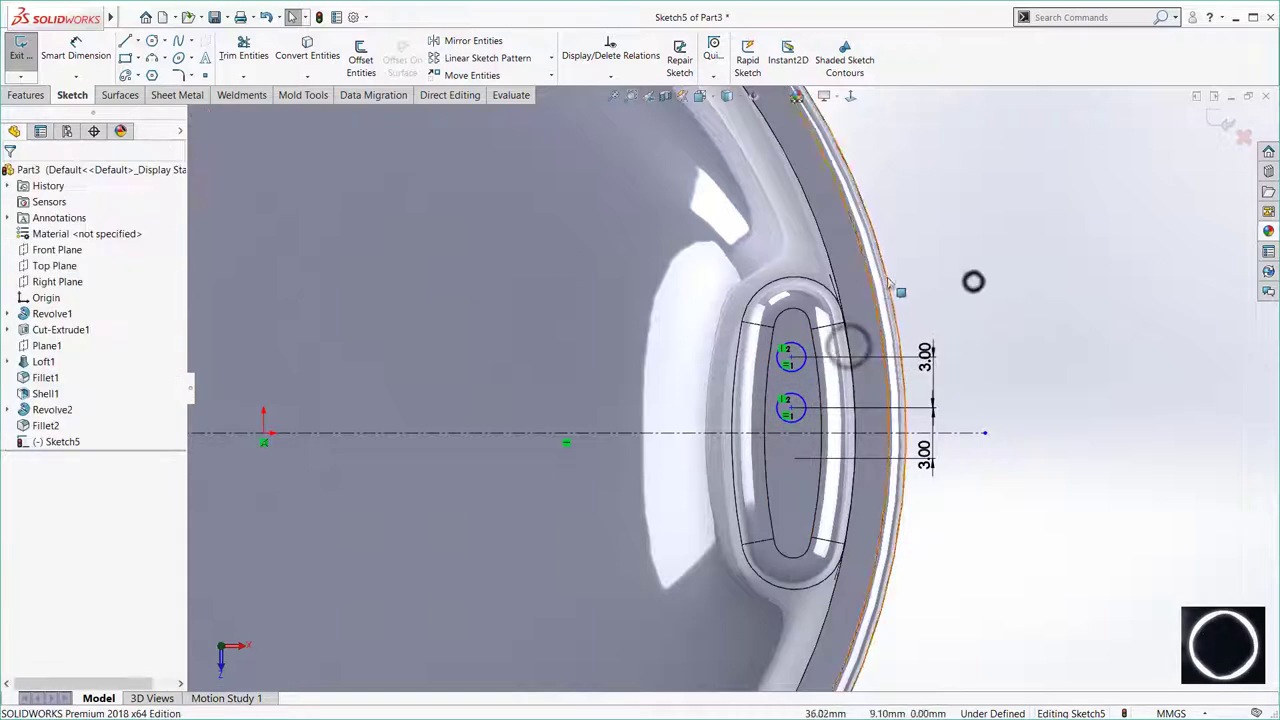
{"action": "left_click", "coordinate": [906, 272]}
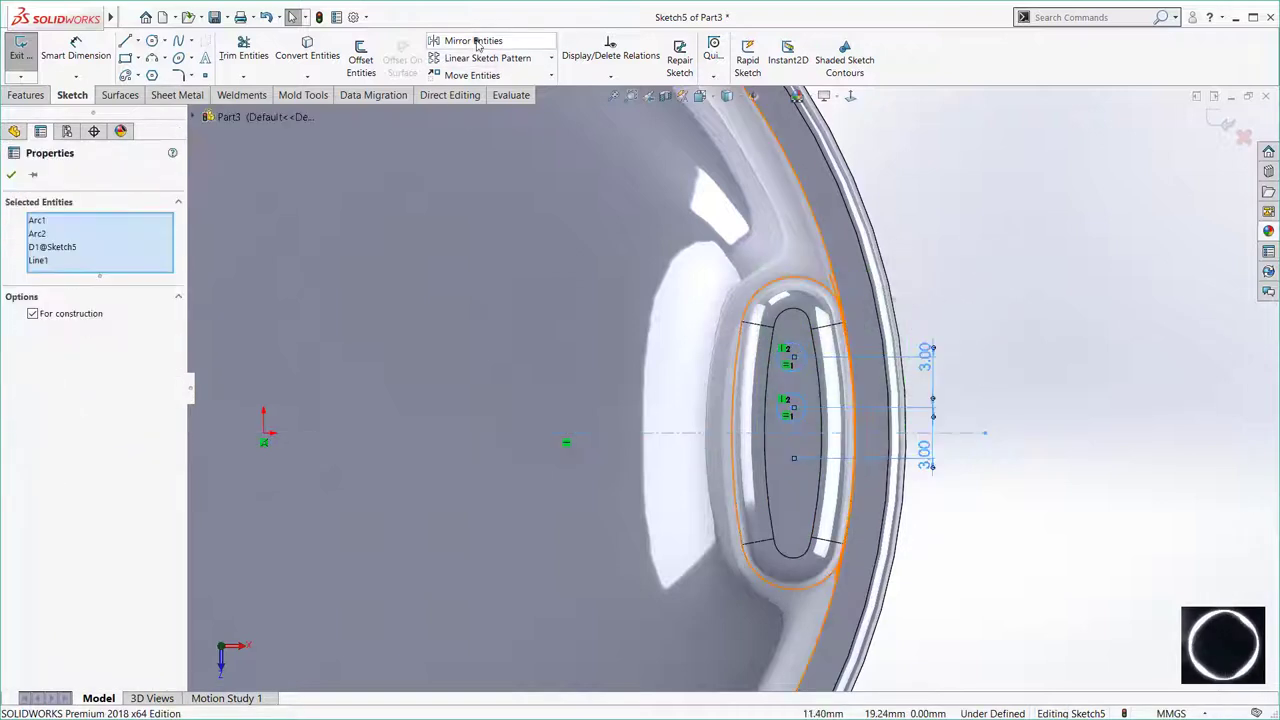
{"action": "left_click", "coordinate": [477, 42]}
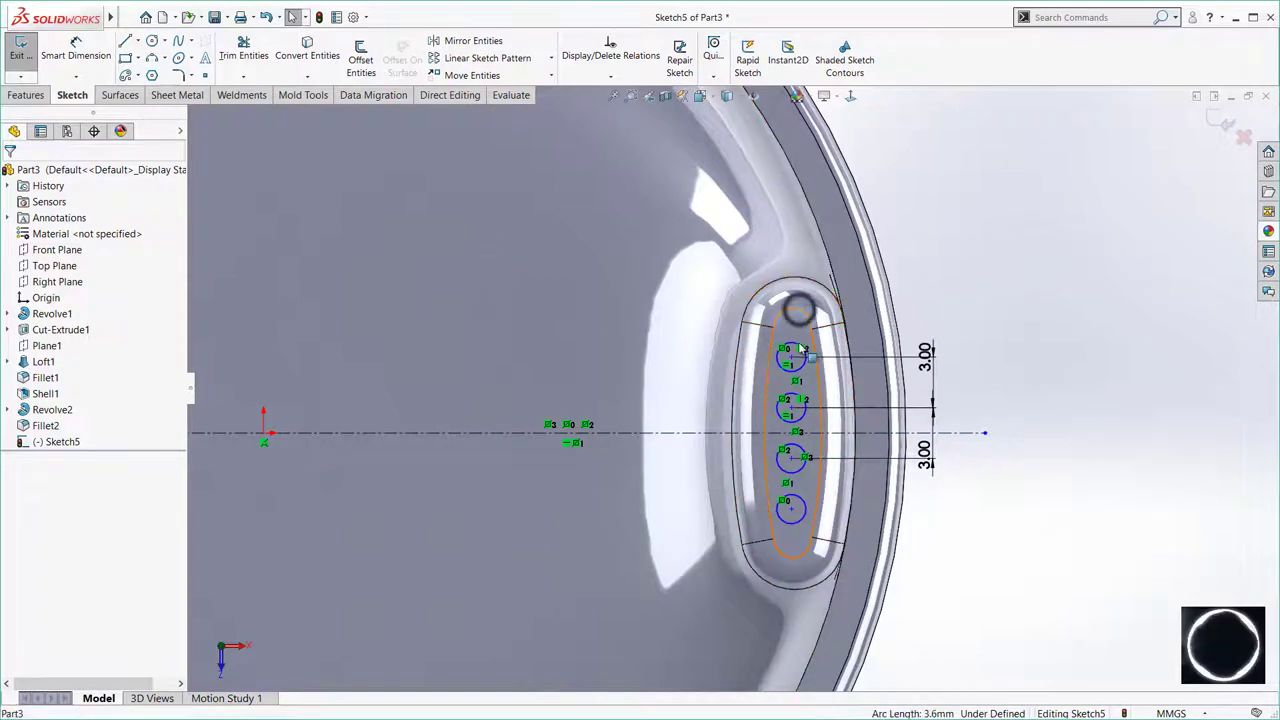
{"action": "left_click", "coordinate": [963, 322]}
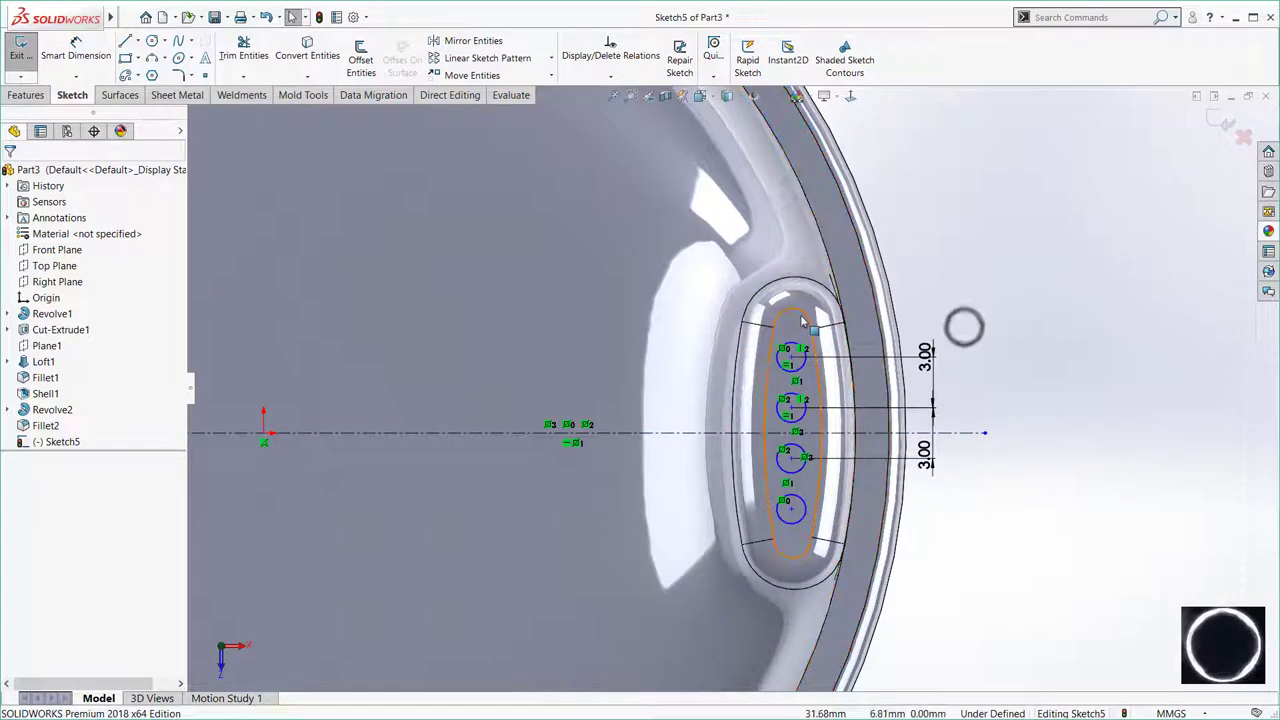
{"action": "left_click", "coordinate": [43, 97]}
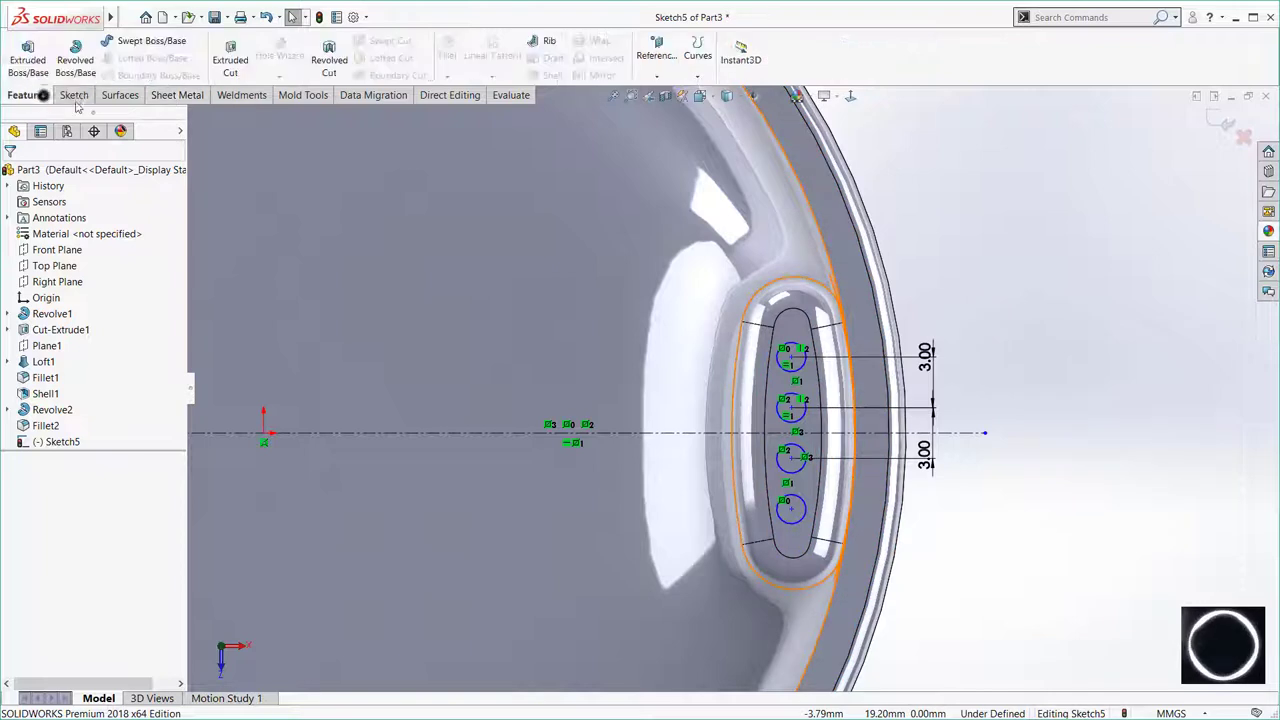
Extrude-cut the four circles Through All to punch holes in the spout tip.
{"action": "left_click", "coordinate": [230, 60]}
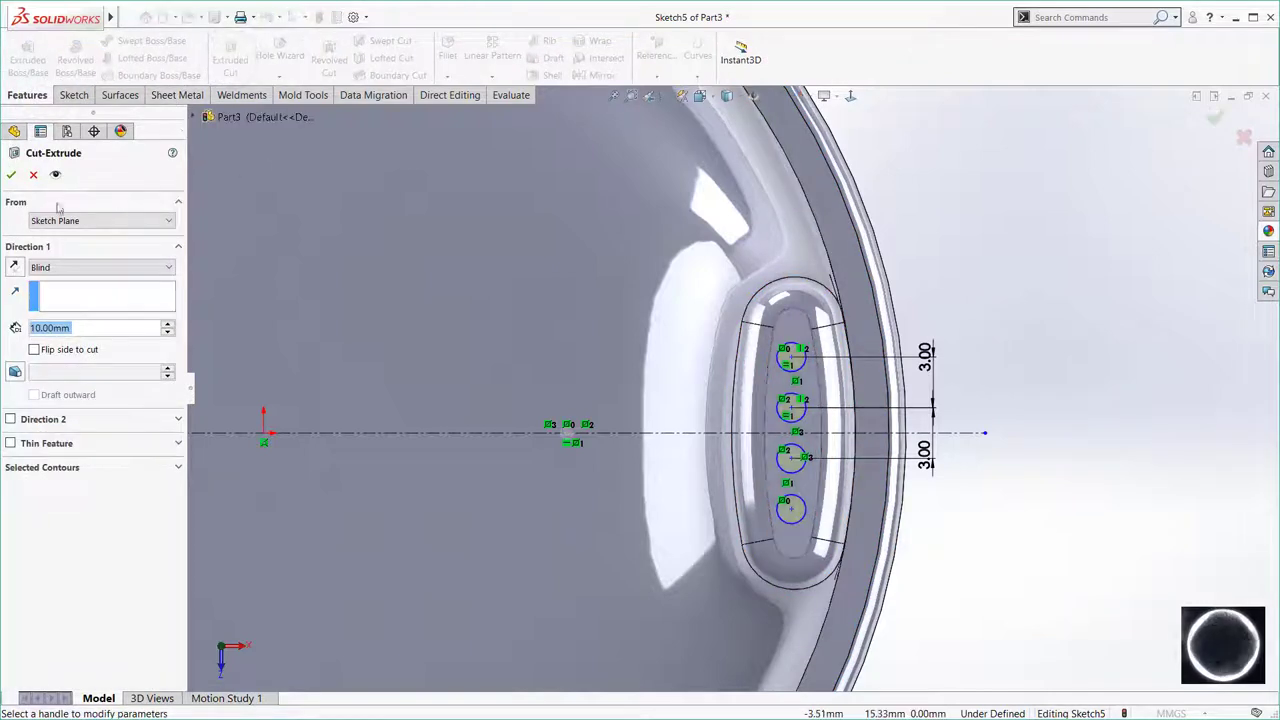
{"action": "left_click", "coordinate": [69, 269]}
{"action": "left_click", "coordinate": [65, 289]}
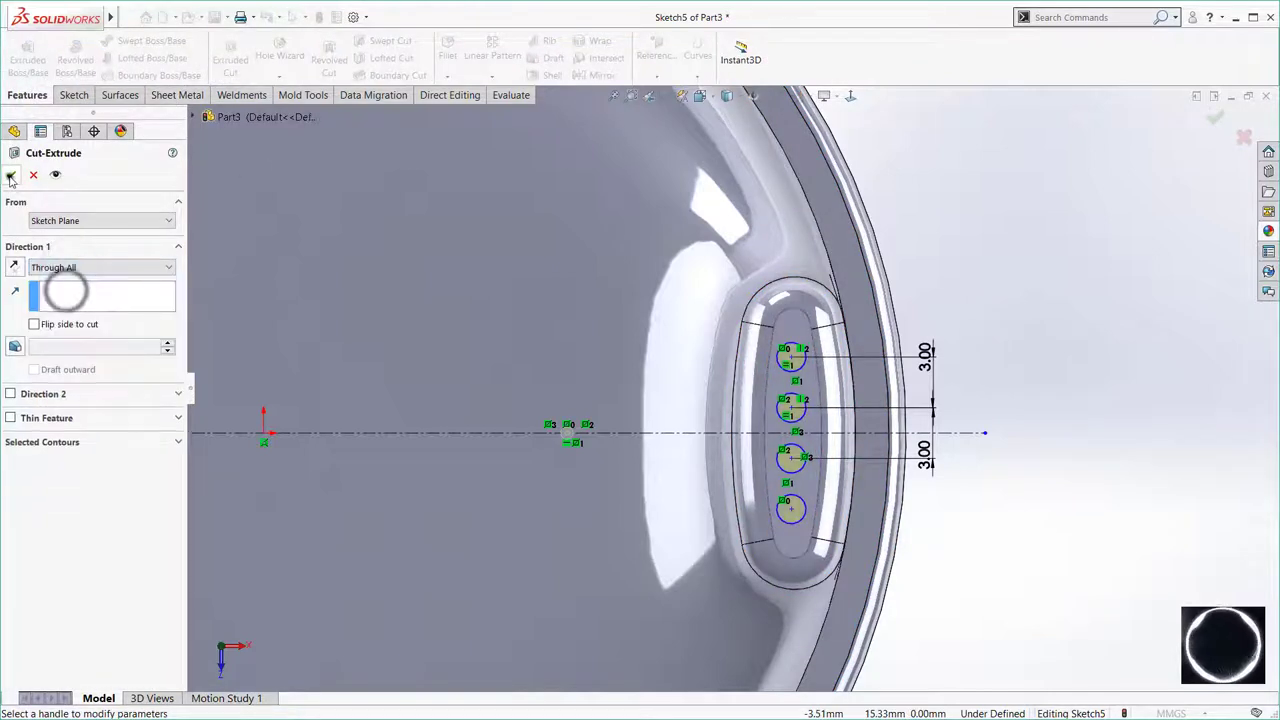
{"action": "left_click", "coordinate": [11, 176]}
Orbit the cap to view the new holes from above and display it Shaded without edges.
{"action": "middle_click_drag", "start_coordinate": [1063, 380], "coordinate": [1034, 414]}
{"action": "scroll", "coordinate": [957, 423], "scroll_direction": "up", "scroll_amount": 5}
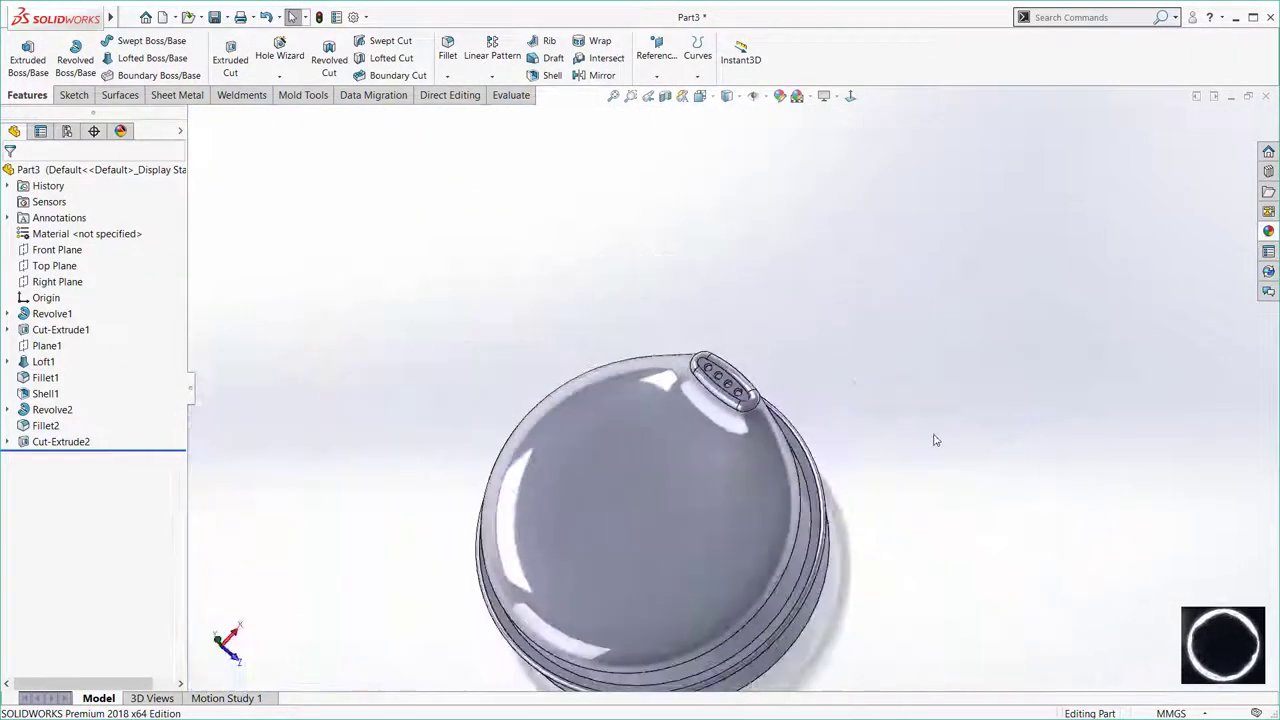
{"action": "mouse_move", "coordinate": [935, 440]}
{"action": "middle_mouse_down"}
{"action": "mouse_move", "coordinate": [889, 403]}
{"action": "mouse_move", "coordinate": [896, 382]}
{"action": "mouse_move", "coordinate": [762, 476]}
{"action": "middle_mouse_up"}
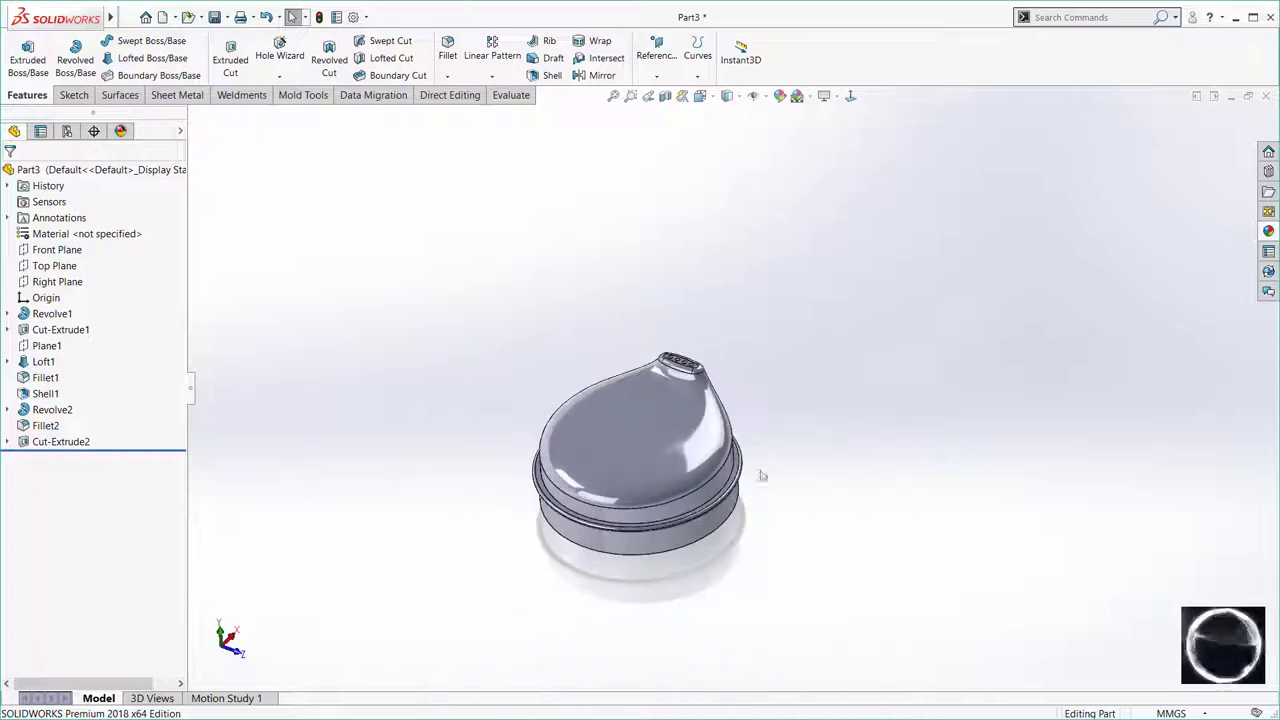
{"action": "scroll", "coordinate": [762, 476], "scroll_direction": "down", "scroll_amount": 3}
{"action": "scroll", "coordinate": [731, 171], "scroll_direction": "up", "scroll_amount": 2}
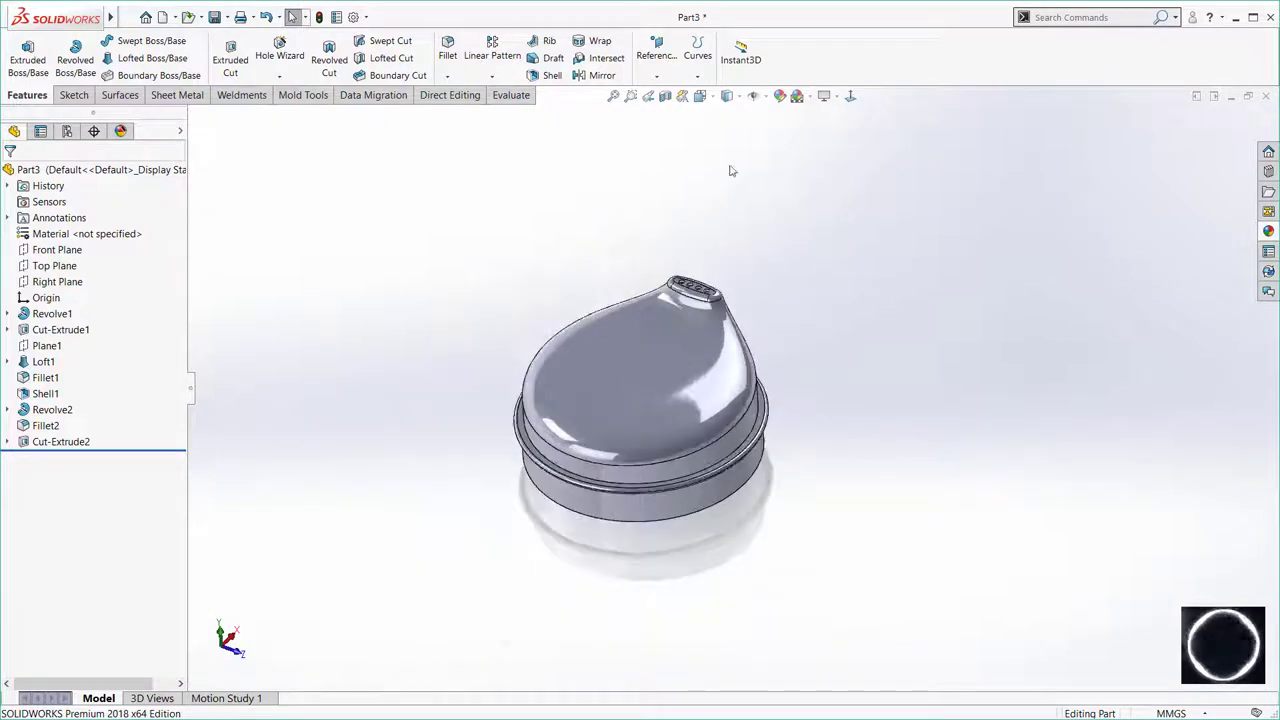
{"action": "left_click", "coordinate": [725, 98]}
{"action": "left_click", "coordinate": [727, 133]}
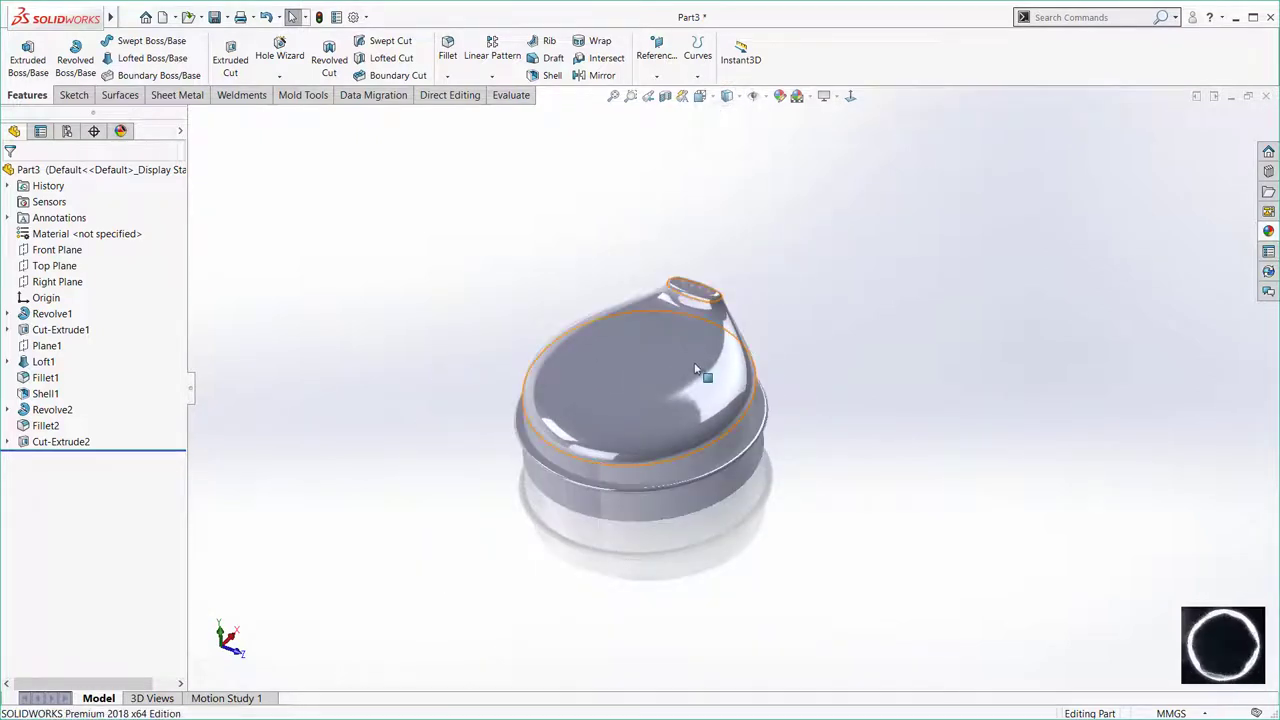
{"action": "scroll", "coordinate": [689, 358], "scroll_direction": "down", "scroll_amount": 2}
{"action": "scroll", "coordinate": [744, 360], "scroll_direction": "down", "scroll_amount": 2}
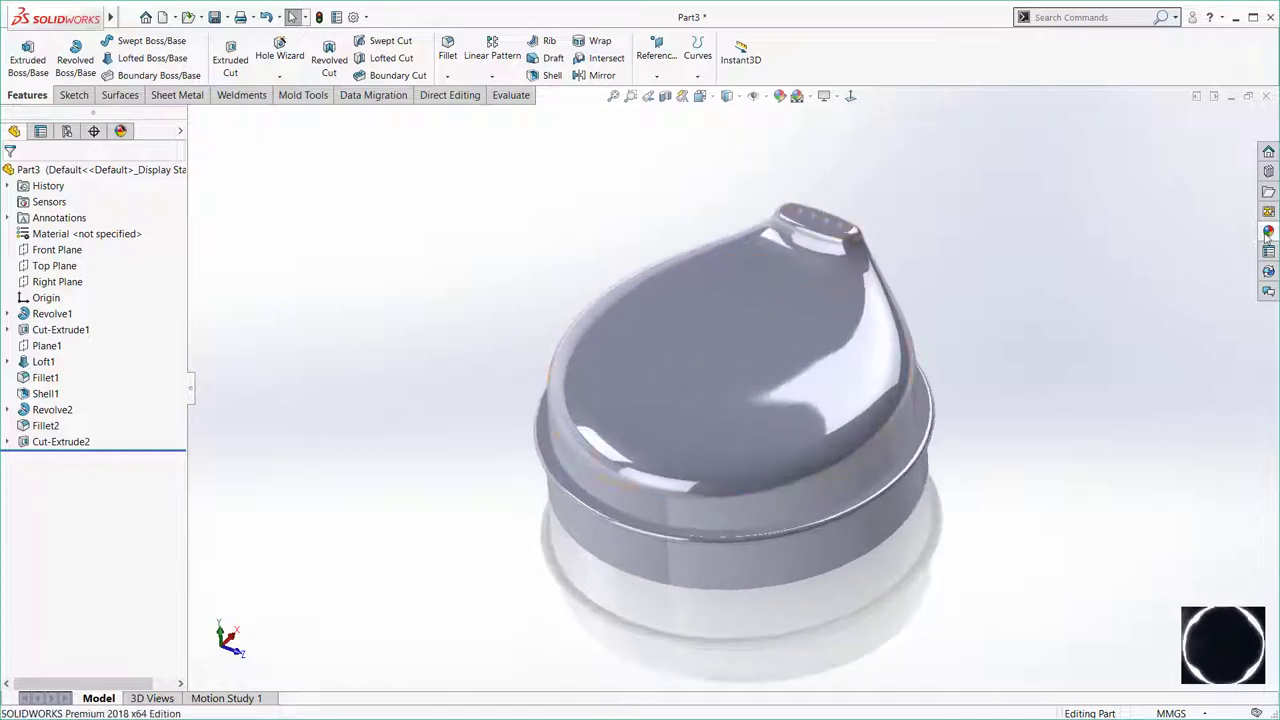
Open the Appearances, Scenes, and Decals pane and scroll to the Soft Touch plastic swatches.
{"action": "left_click", "coordinate": [1266, 233]}
{"action": "scroll", "coordinate": [1121, 478], "scroll_direction": "down", "scroll_amount": 1}
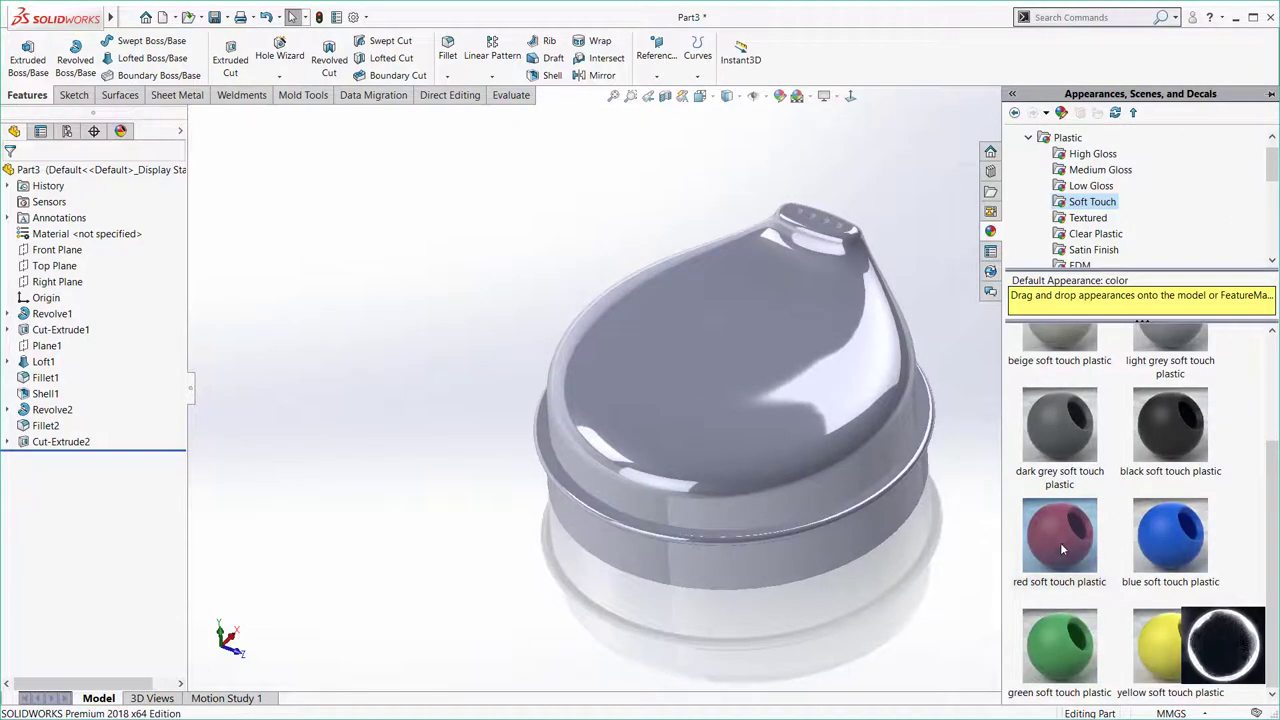